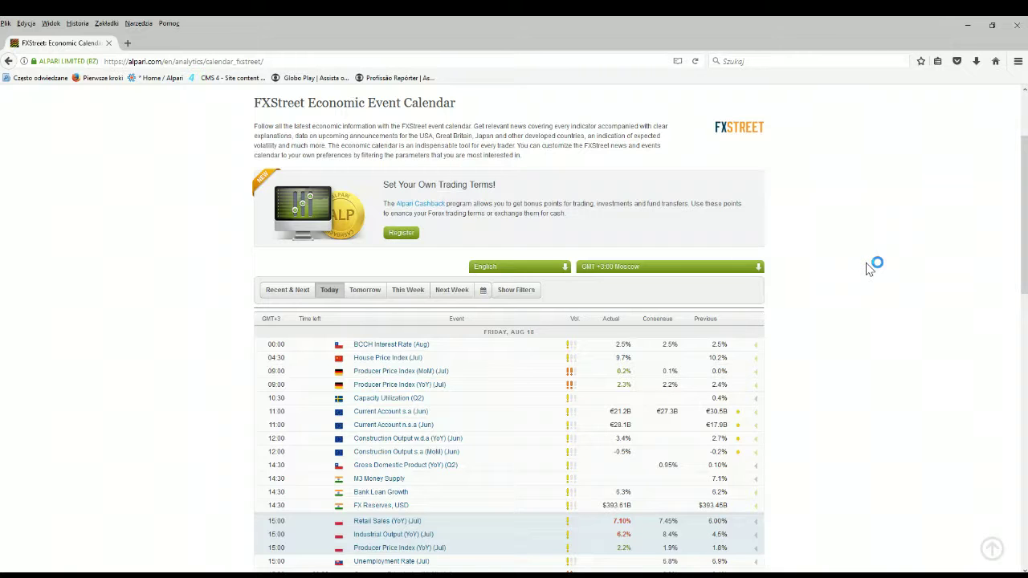
# - Scroll down the Today tab's list of events with actual, consensus and previous values
pyautogui.scroll(-3, 867, 271)
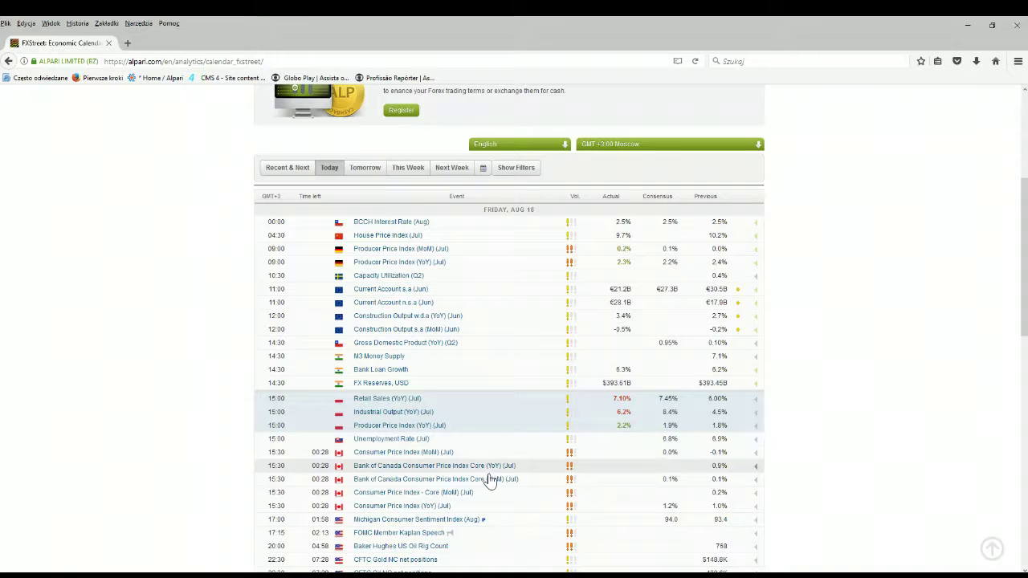
pyautogui.scroll(-2, 500, 481)
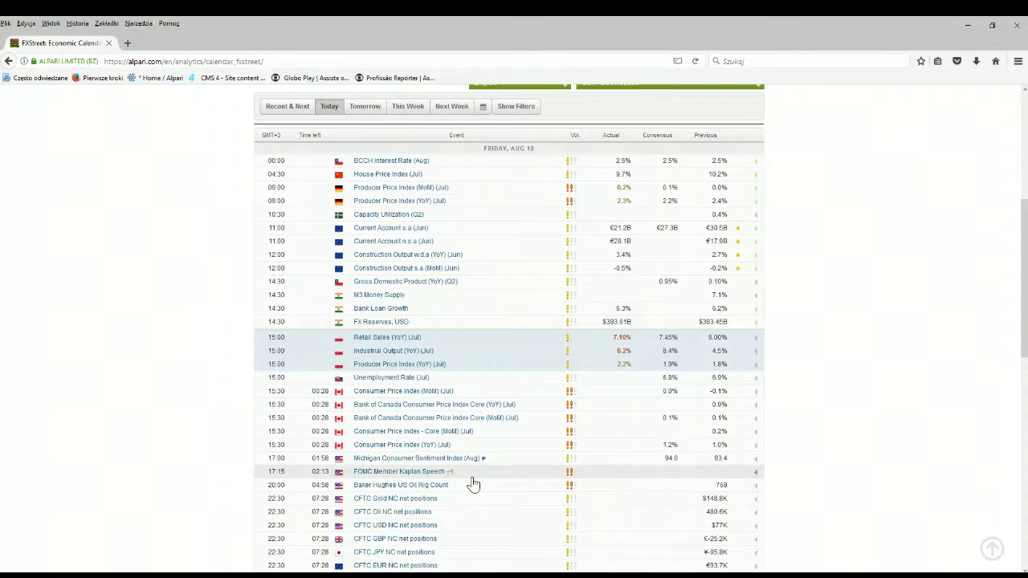
pyautogui.scroll(-2, 474, 484)
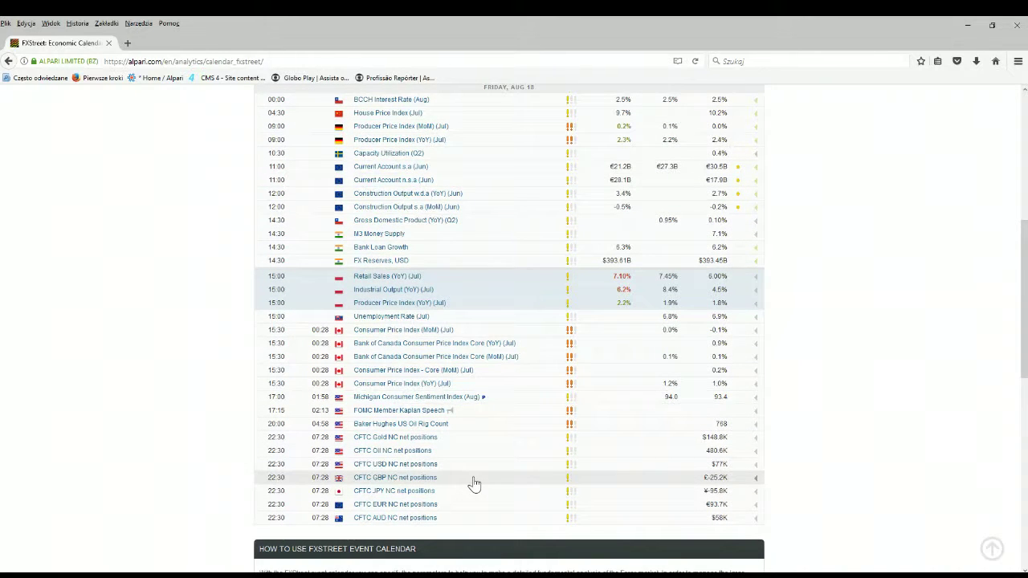
pyautogui.scroll(5, 474, 483)
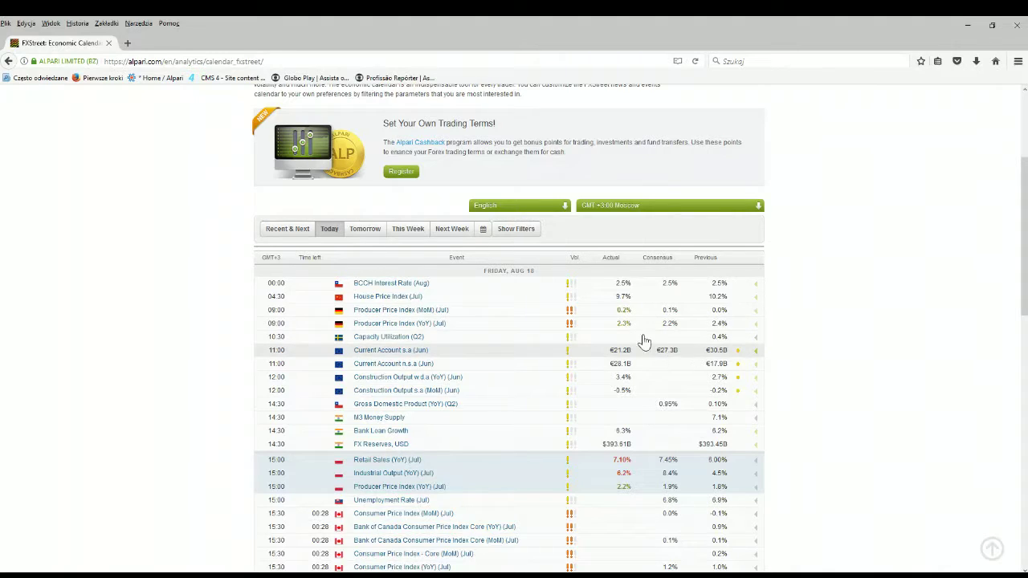
# - Switch the calendar to Next Week and scroll through the early-week events
pyautogui.click(445, 232)
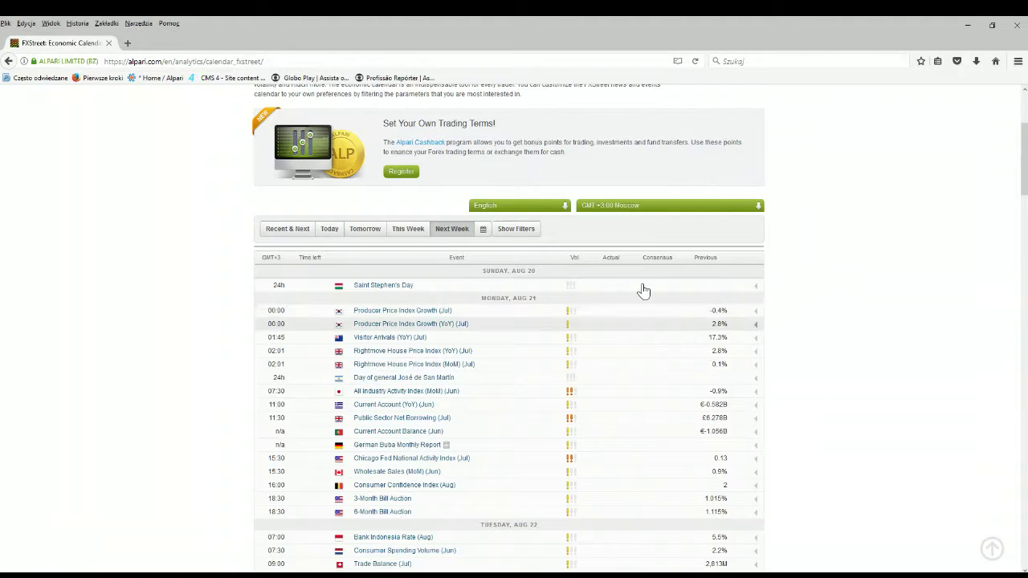
pyautogui.scroll(-1, 624, 299)
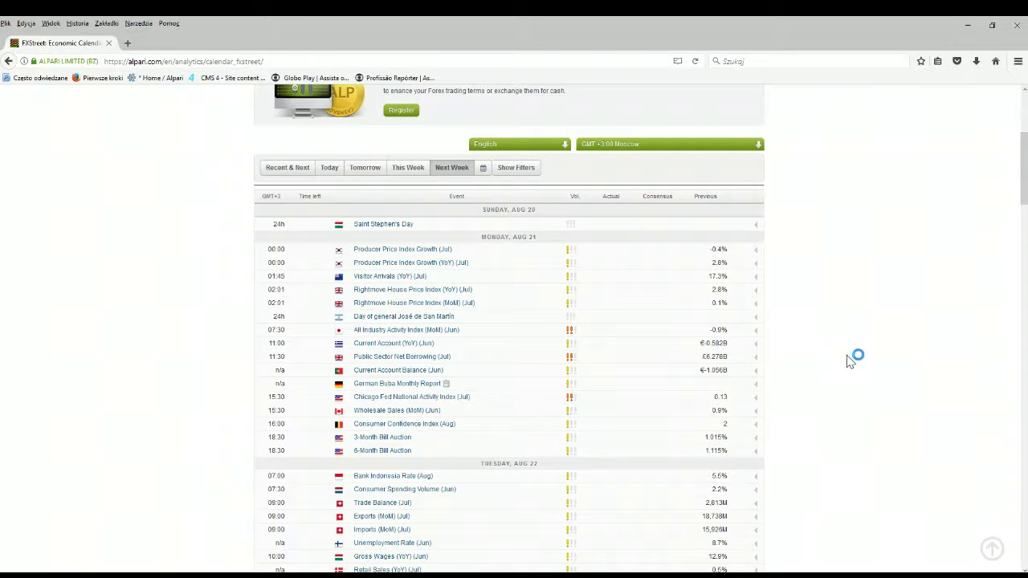
pyautogui.scroll(-3, 524, 371)
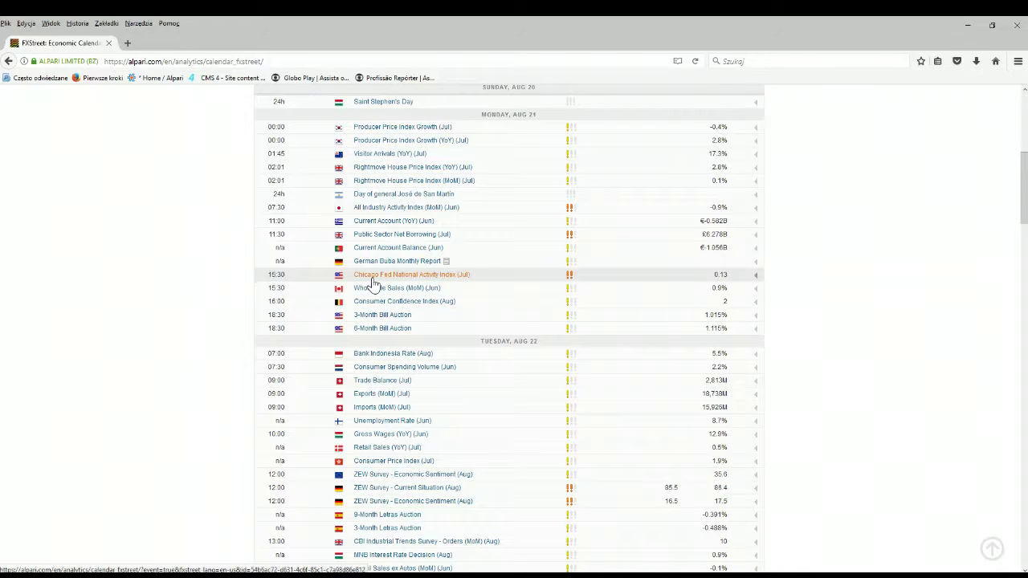
pyautogui.scroll(-6, 374, 278)
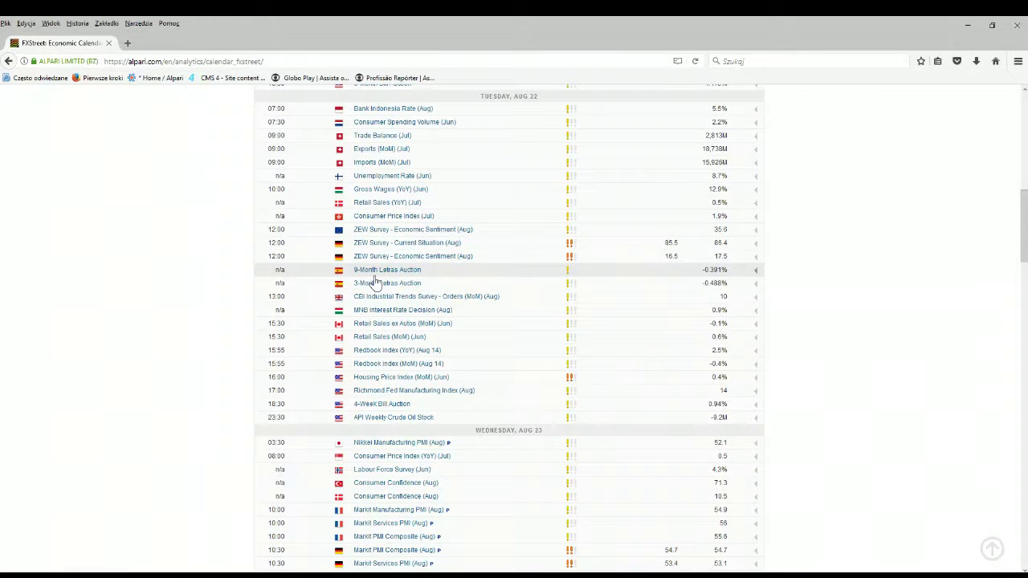
pyautogui.scroll(1, 370, 266)
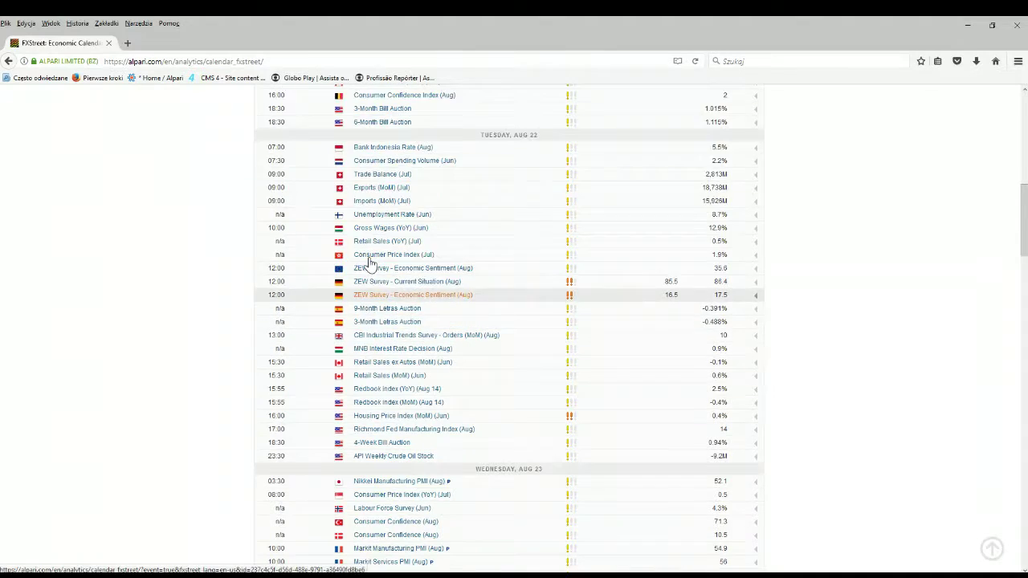
pyautogui.scroll(15, 369, 263)
pyautogui.scroll(-19, 369, 264)
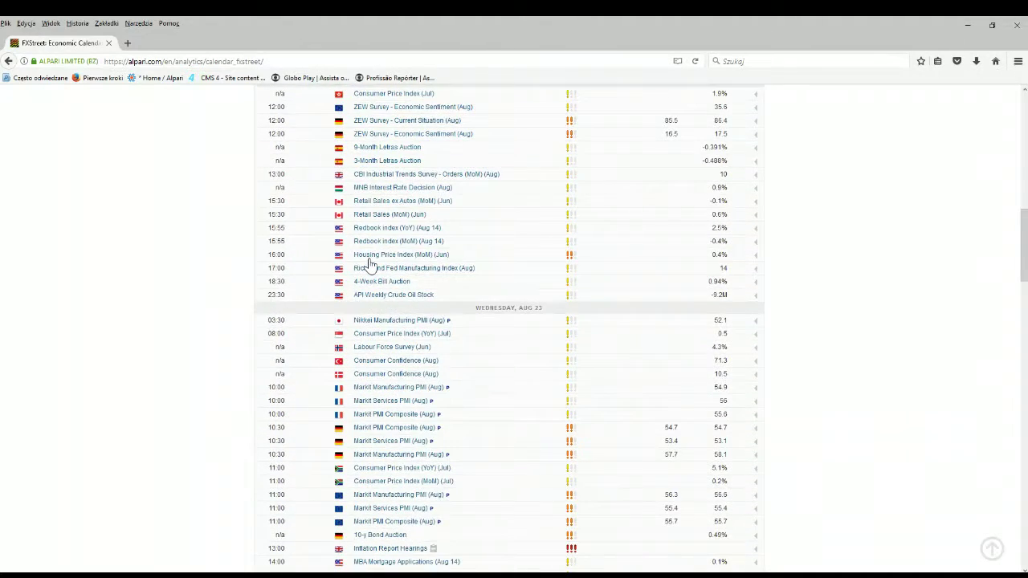
pyautogui.scroll(-3, 370, 263)
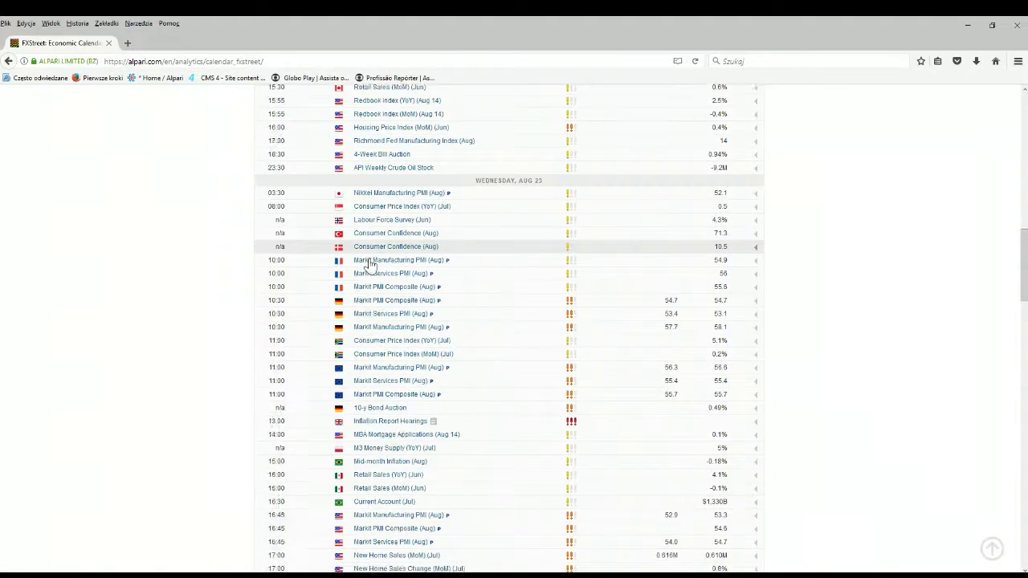
pyautogui.scroll(-3, 368, 265)
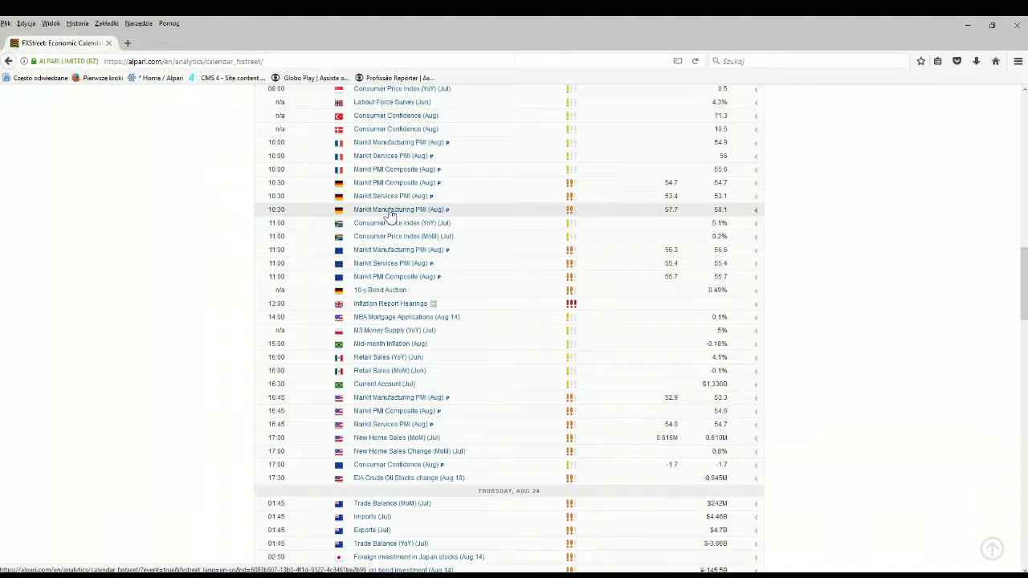
# - Scroll through the remaining events to Saturday Aug 26, then back toward the top
pyautogui.scroll(-4, 438, 477)
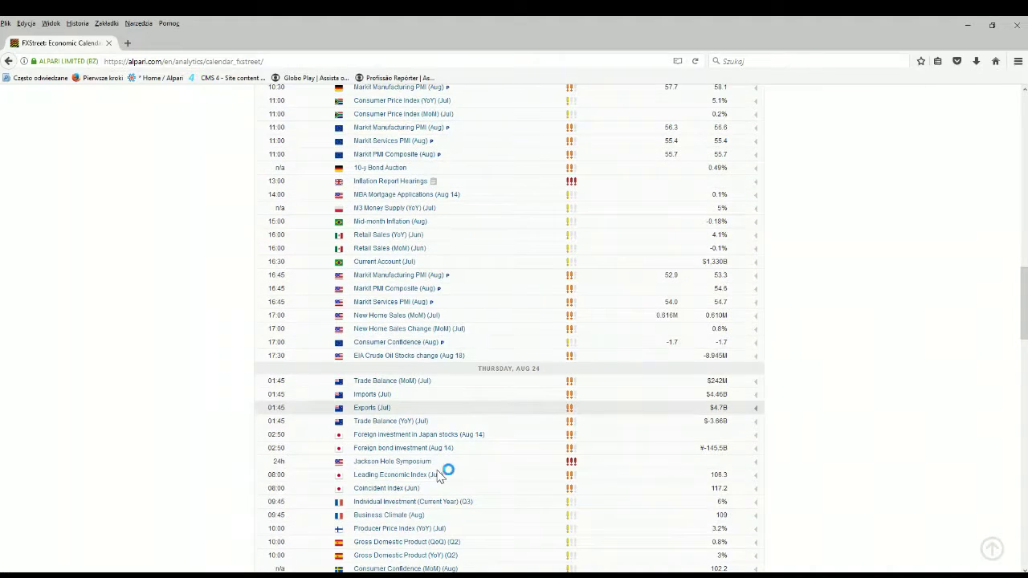
pyautogui.scroll(-3, 438, 476)
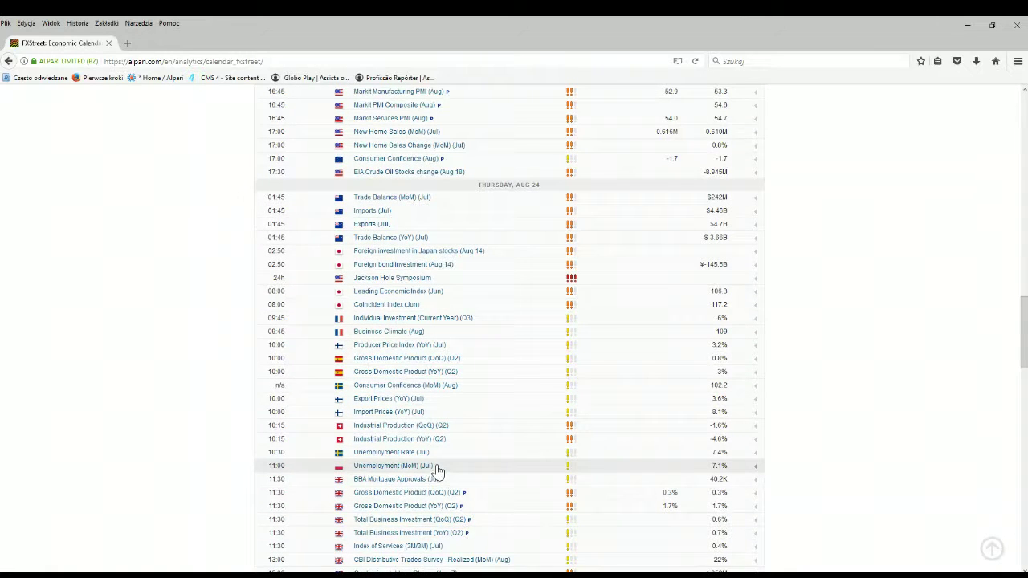
pyautogui.scroll(-1, 434, 462)
pyautogui.scroll(-3, 433, 462)
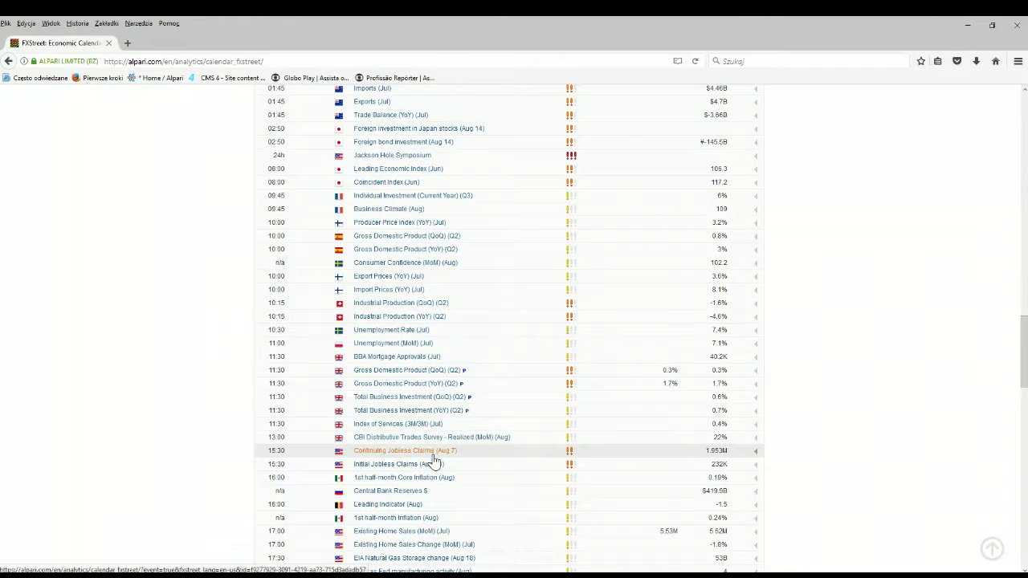
pyautogui.scroll(2, 434, 458)
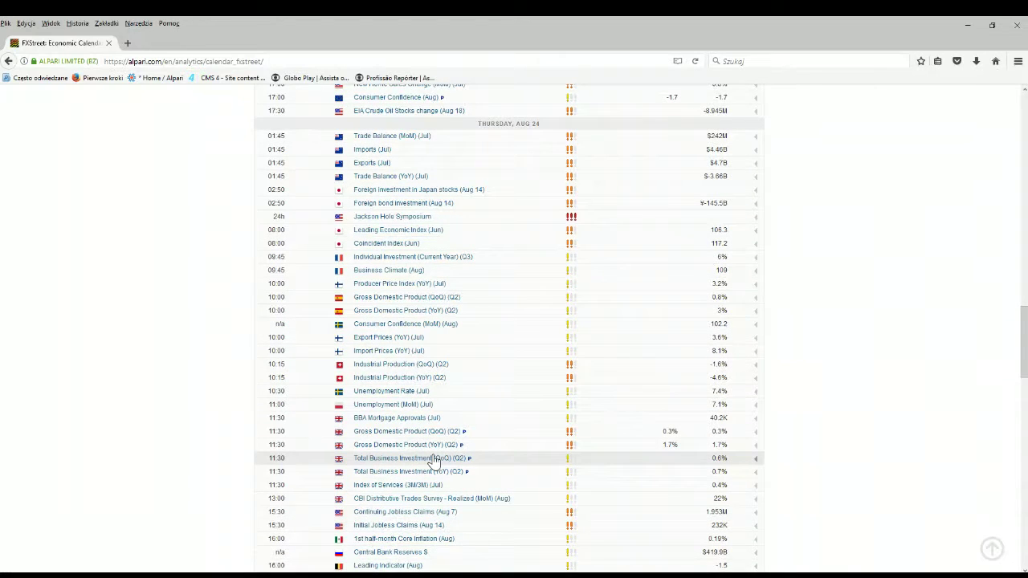
pyautogui.scroll(-3, 434, 460)
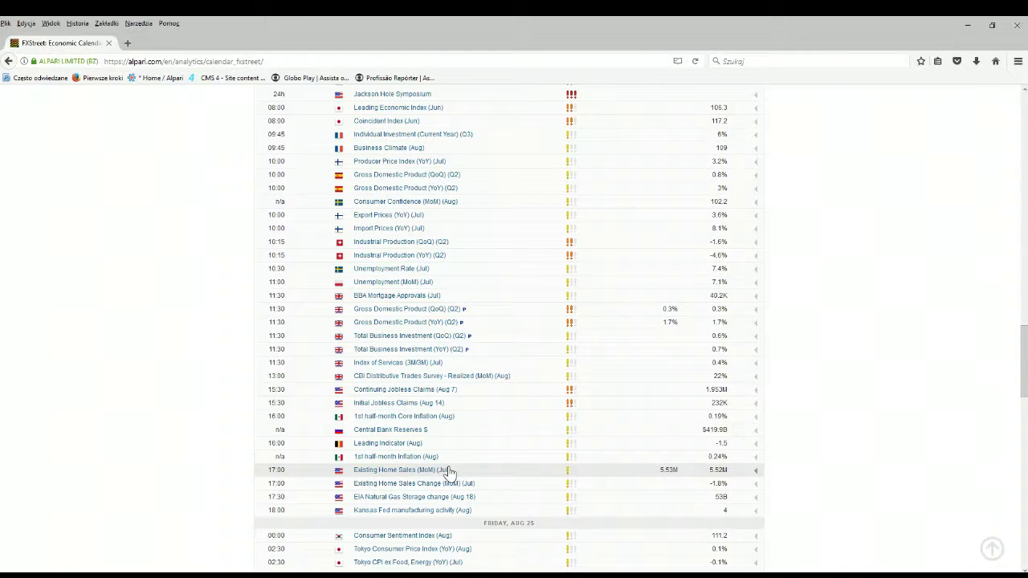
pyautogui.scroll(-8, 450, 473)
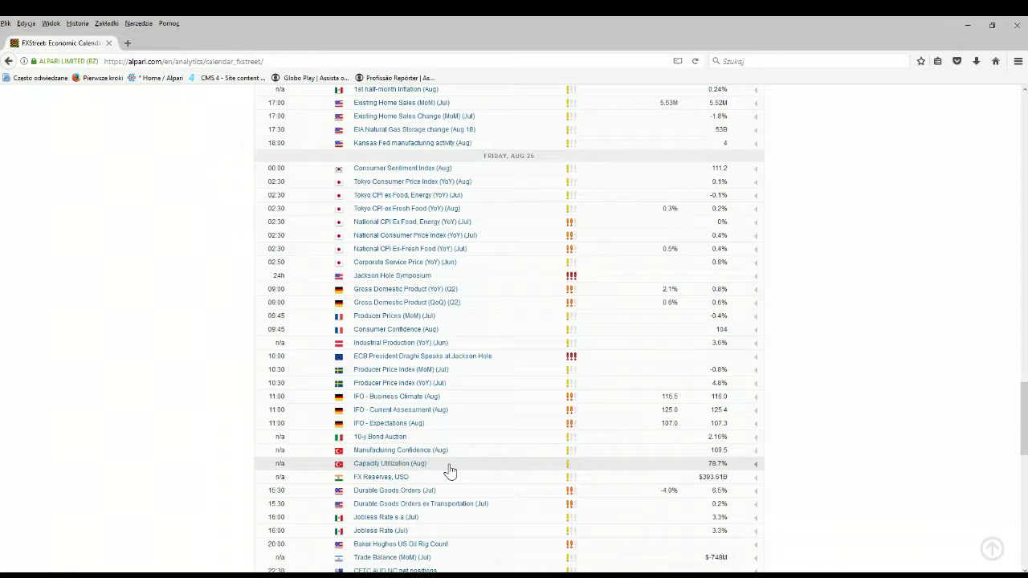
pyautogui.scroll(-3, 449, 472)
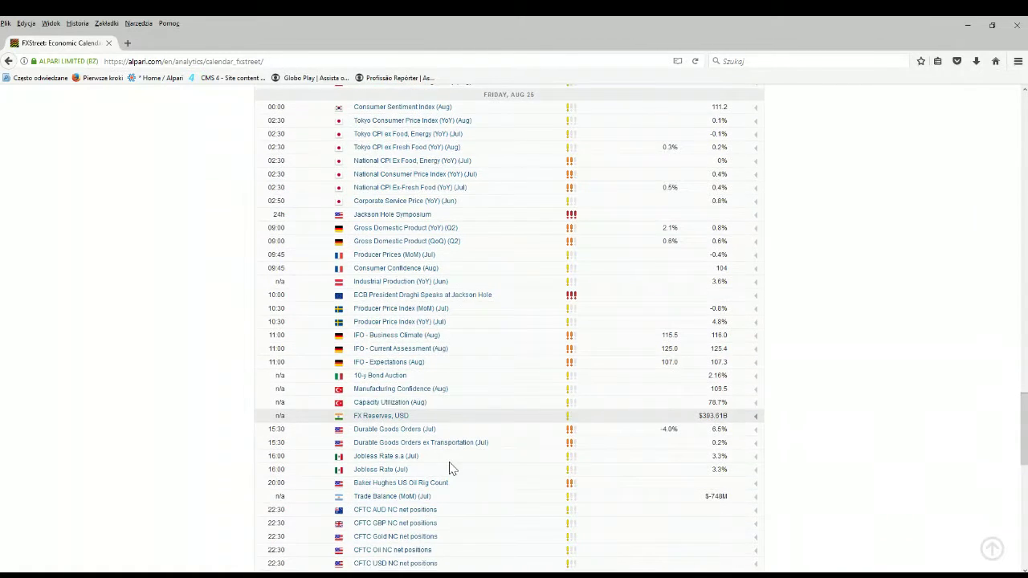
pyautogui.scroll(-1, 450, 468)
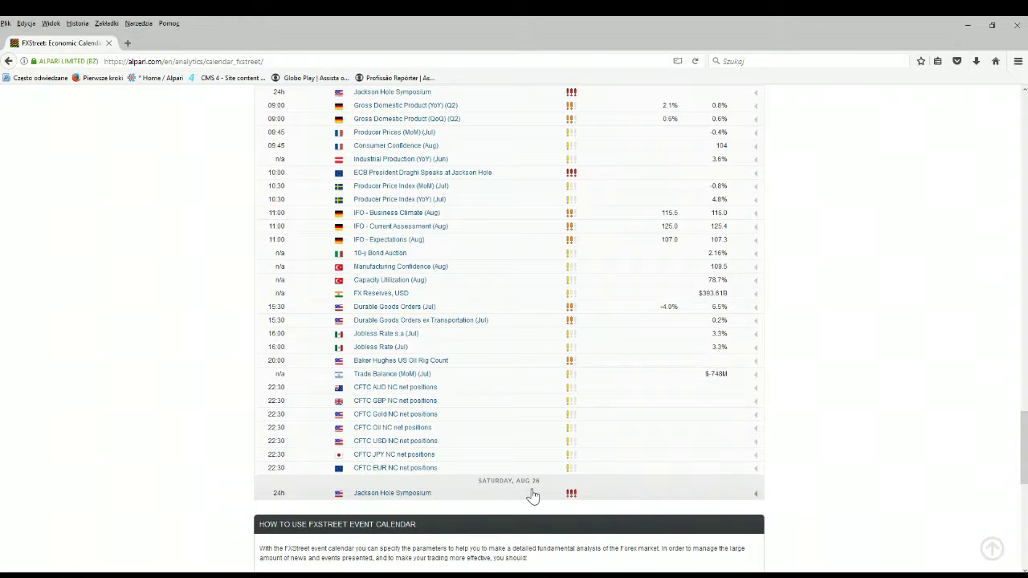
pyautogui.scroll(10, 531, 496)
pyautogui.scroll(15, 532, 496)
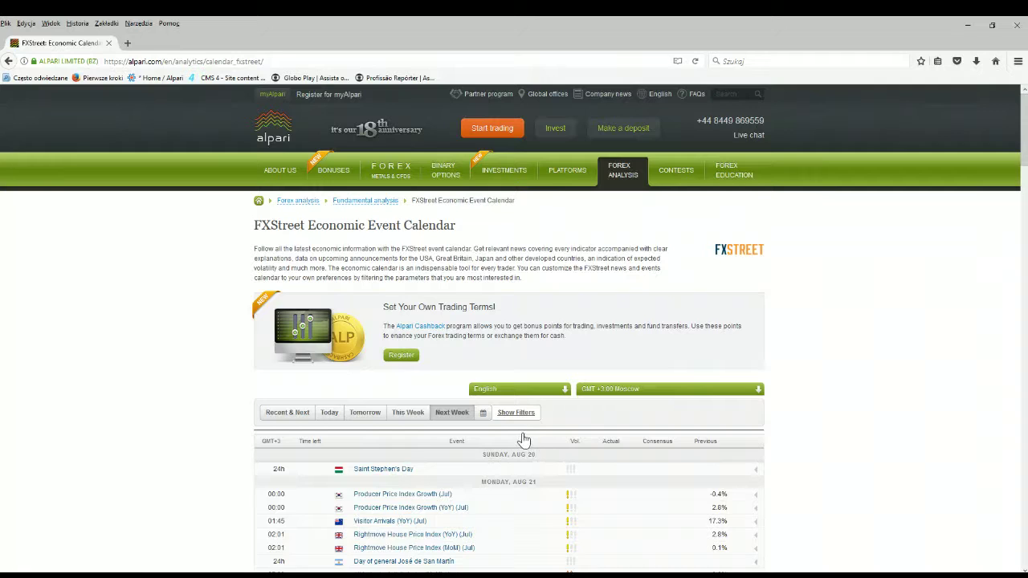
# - Filter next week's events to the highest volatility only, then return to MetaTrader 4
pyautogui.scroll(-3, 682, 517)
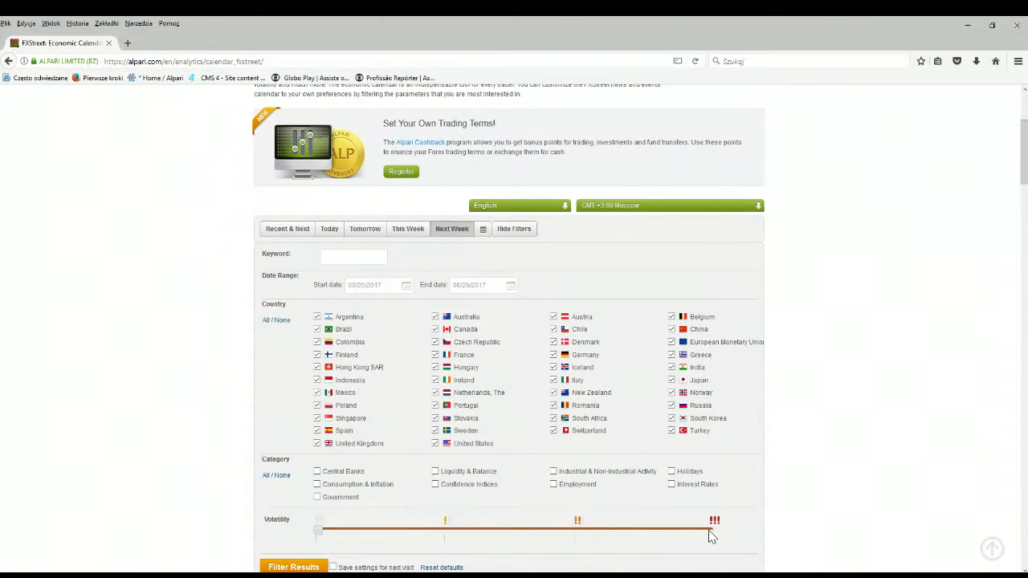
pyautogui.click(294, 567)
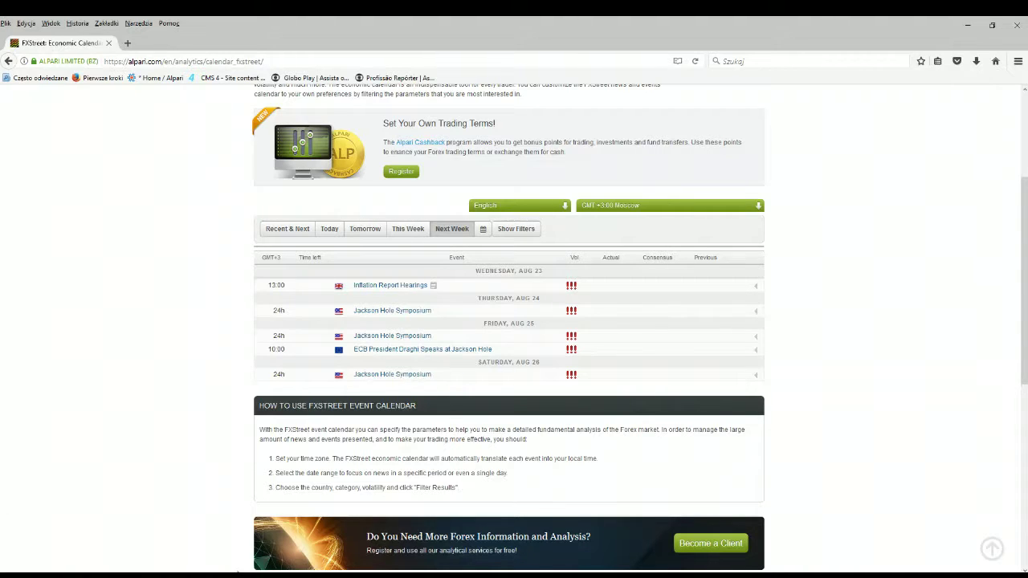
pyautogui.hotkey('alt', 'Tab')
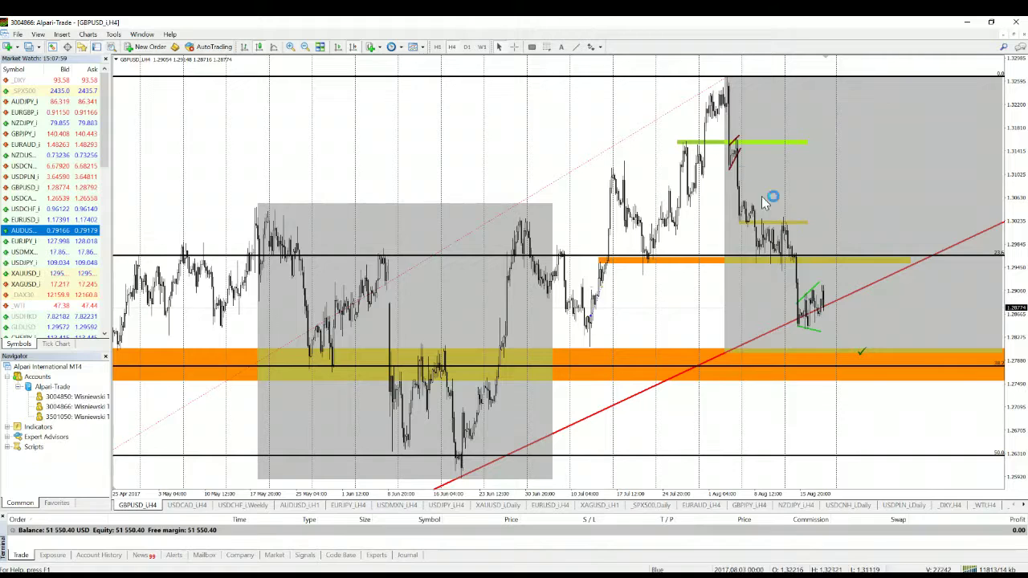
# - On GBPUSD H1, tilt the green channel up along recent lows and shorten the red trendline
pyautogui.click(440, 47)
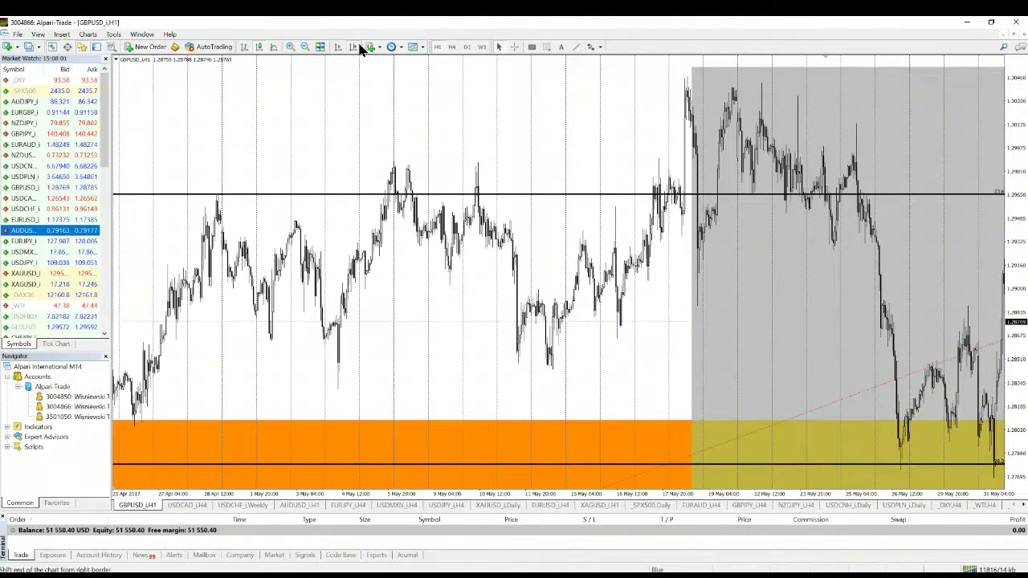
pyautogui.click(356, 47)
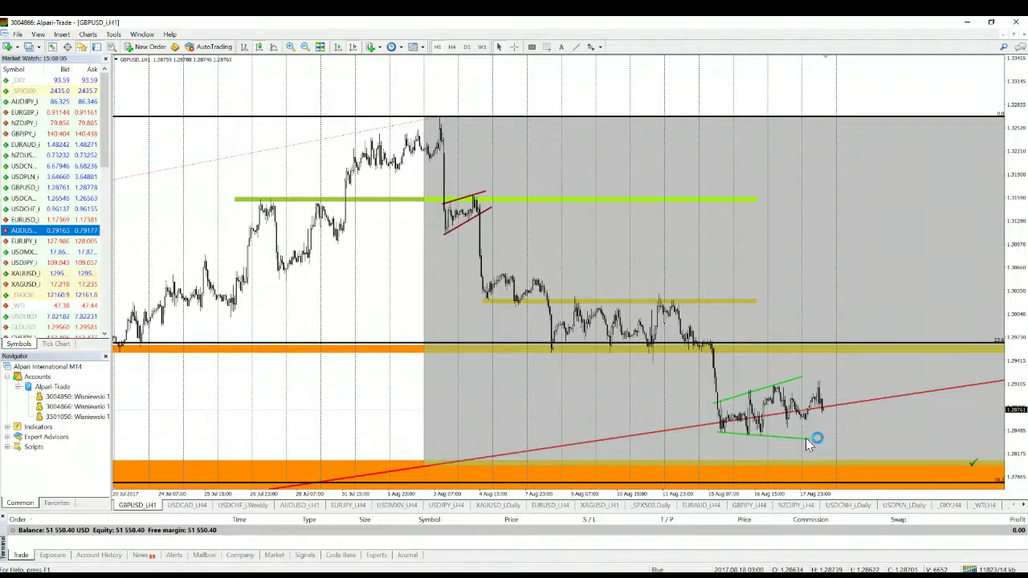
pyautogui.moveTo(806, 439); pyautogui.dragTo(855, 406)
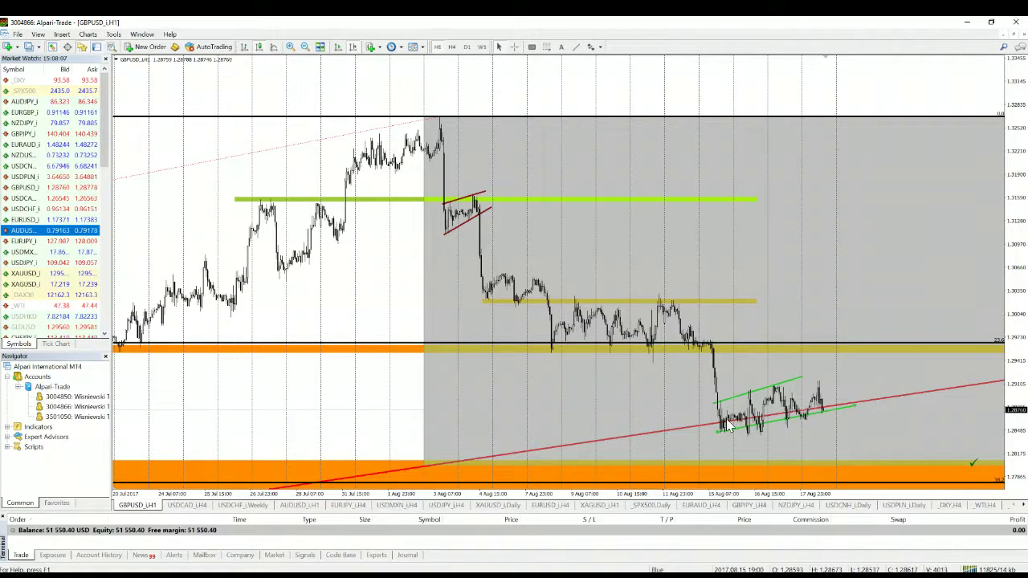
pyautogui.moveTo(718, 431); pyautogui.dragTo(731, 443)
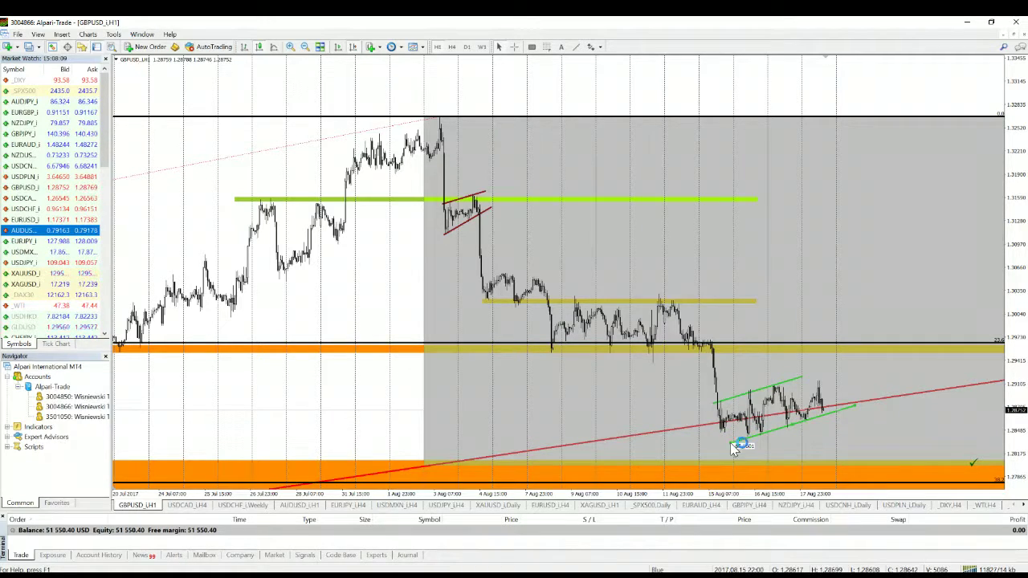
pyautogui.moveTo(802, 378); pyautogui.dragTo(830, 370)
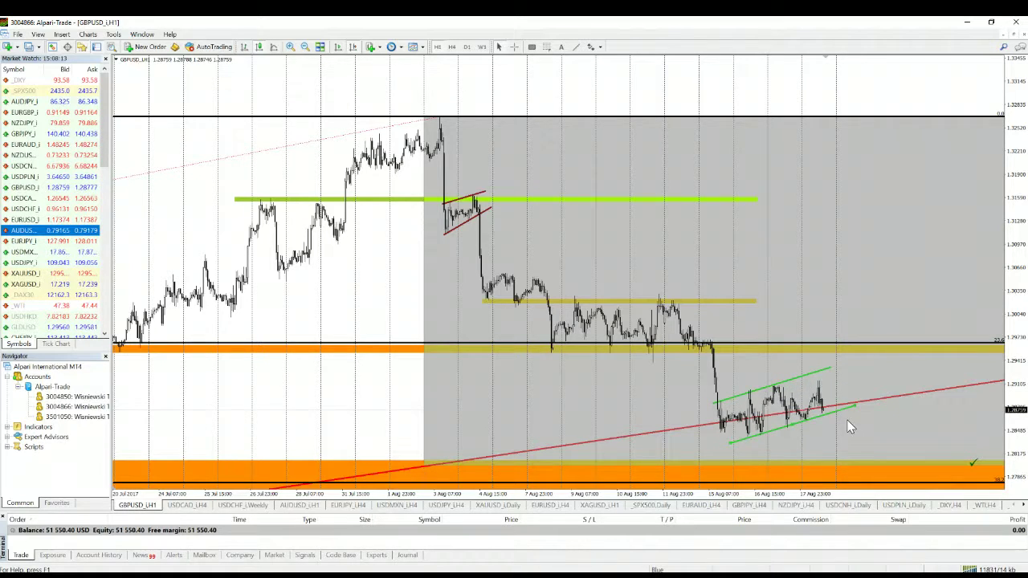
pyautogui.moveTo(853, 405); pyautogui.dragTo(953, 386)
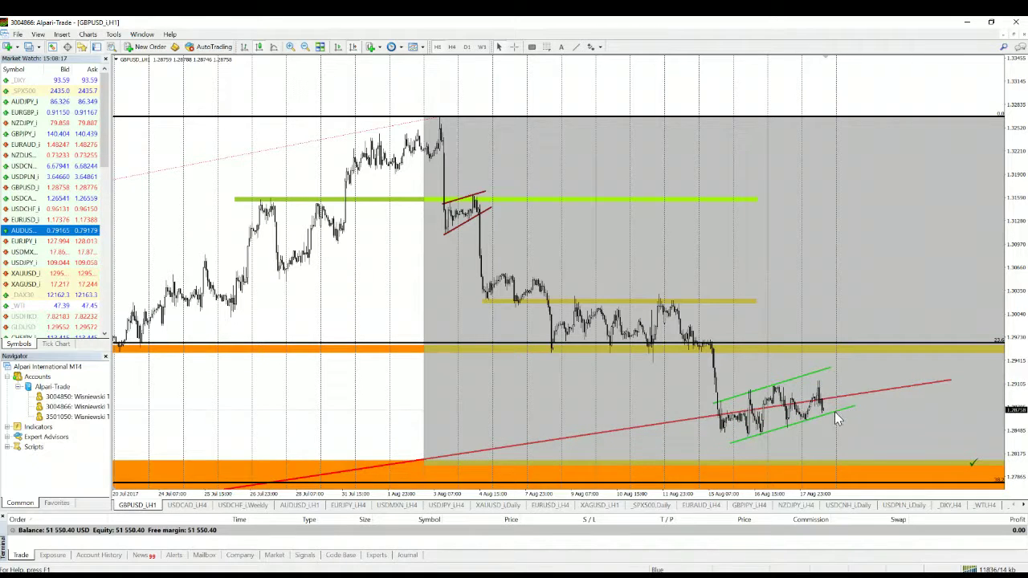
pyautogui.moveTo(857, 405)
pyautogui.mouseDown()
pyautogui.moveTo(866, 406)
pyautogui.moveTo(854, 406)
pyautogui.mouseUp()
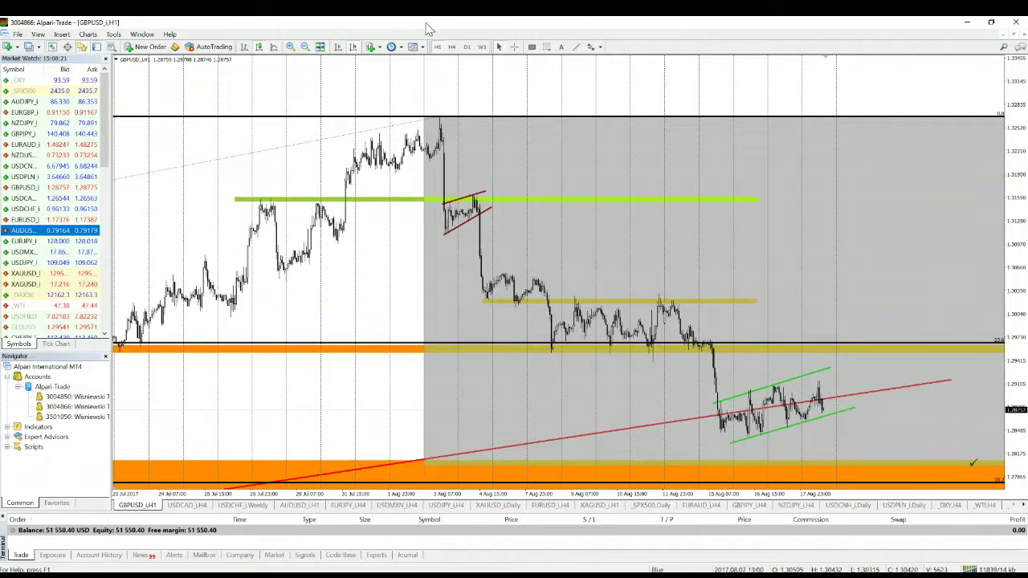
# - On the zoomed GBPUSD daily chart, extend the red trendline's right end slightly
pyautogui.click(451, 47)
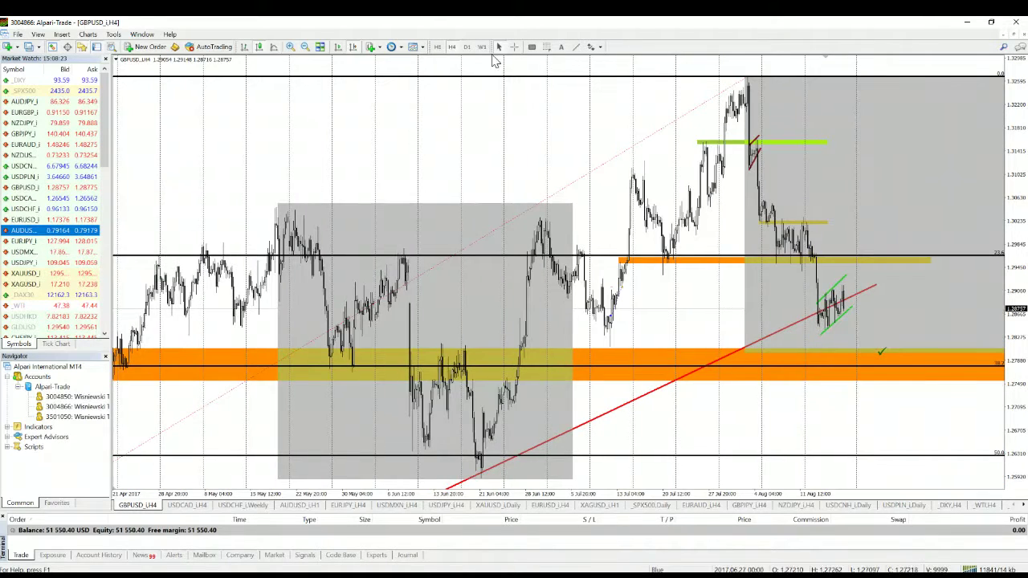
pyautogui.click(467, 46)
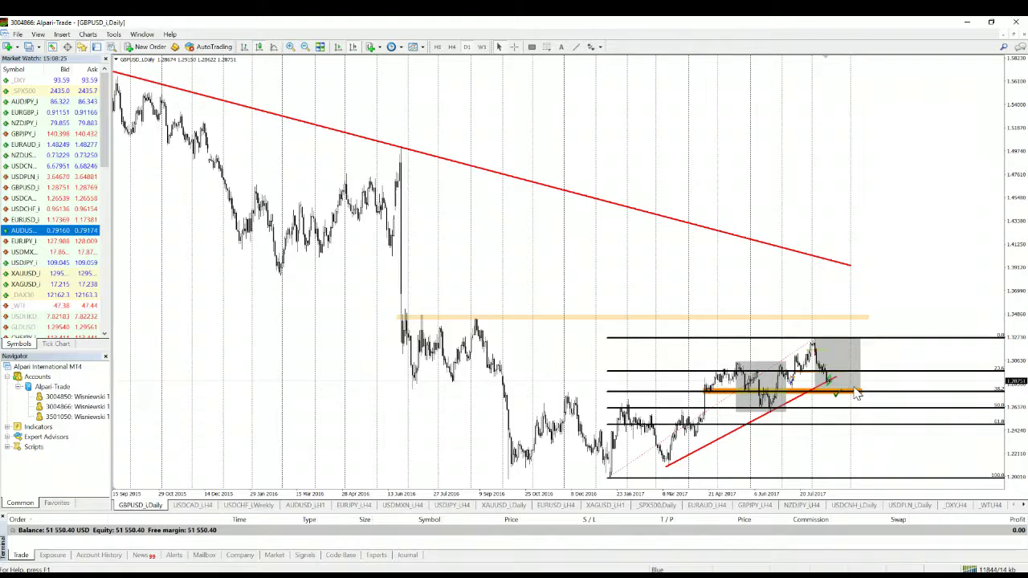
pyautogui.click(290, 46)
pyautogui.click(354, 46)
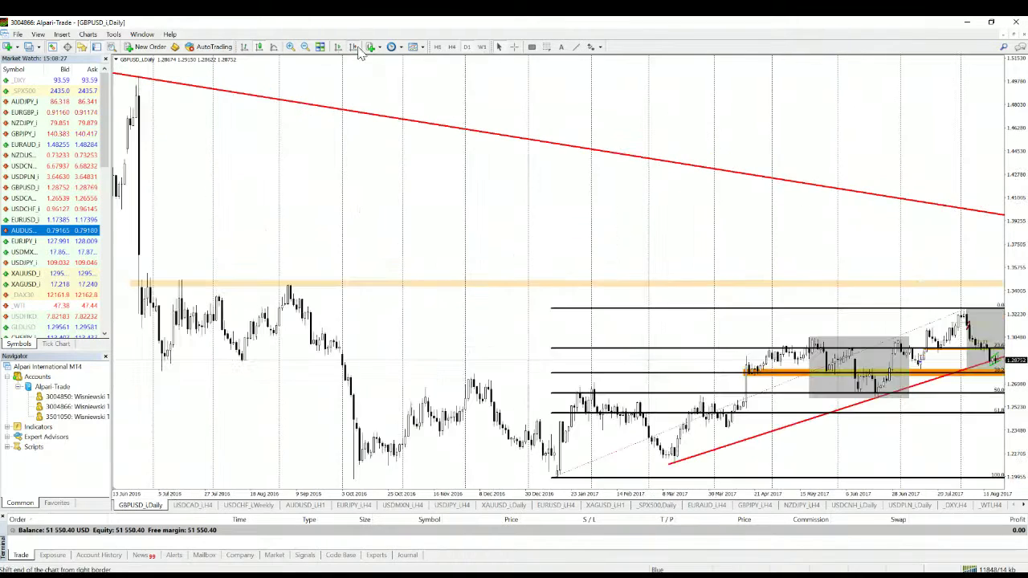
pyautogui.moveTo(832, 222); pyautogui.dragTo(841, 217)
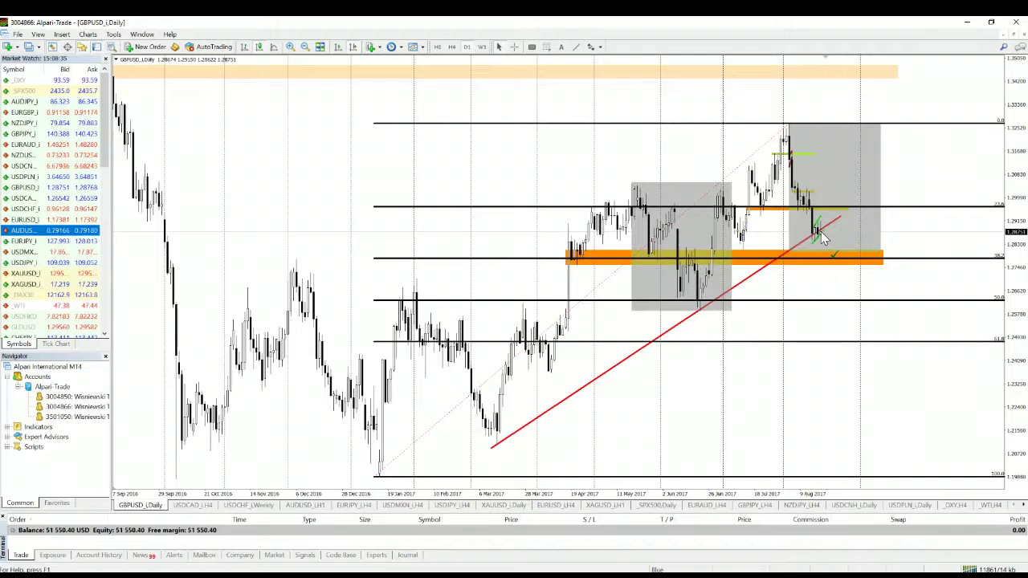
pyautogui.moveTo(813, 248)
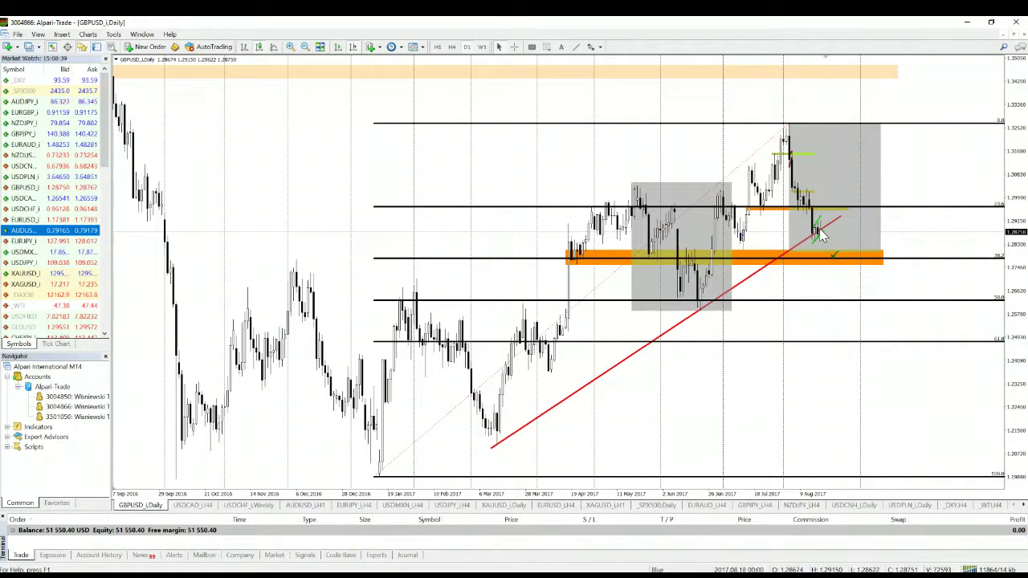
# - Back on GBPUSD H4, measure with the crosshair the distance below the green channel
pyautogui.click(453, 48)
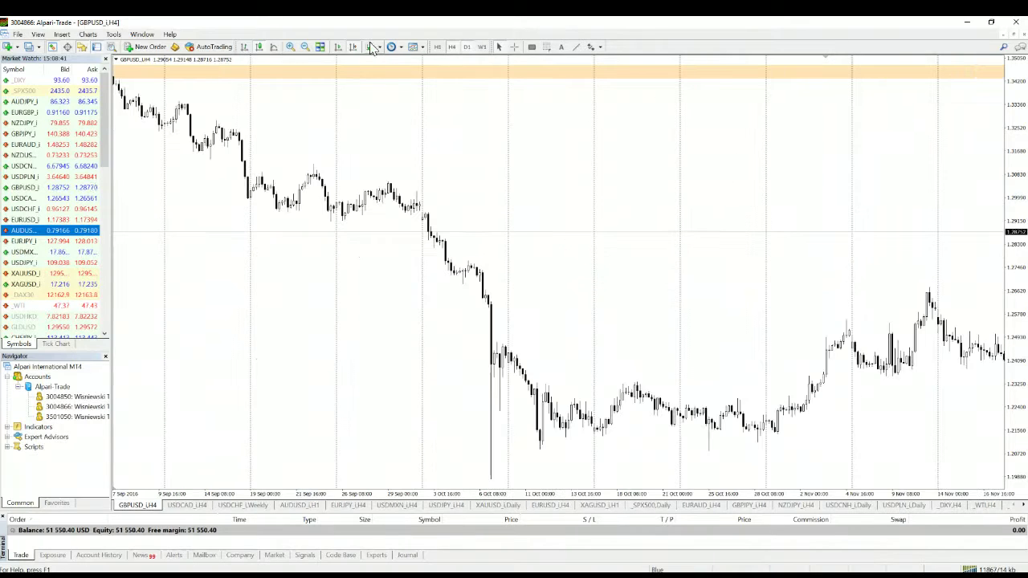
pyautogui.click(355, 47)
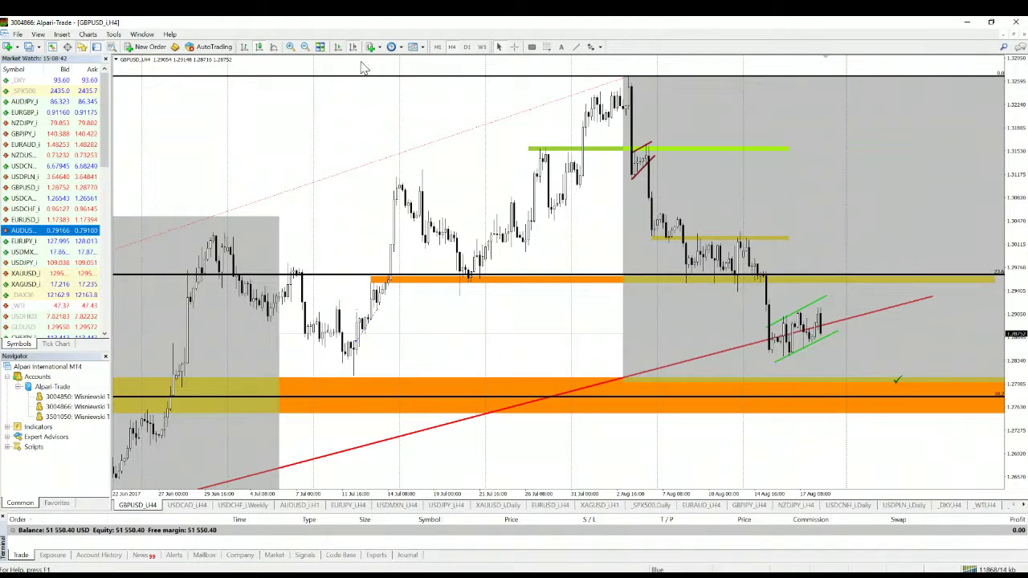
pyautogui.click(832, 338)
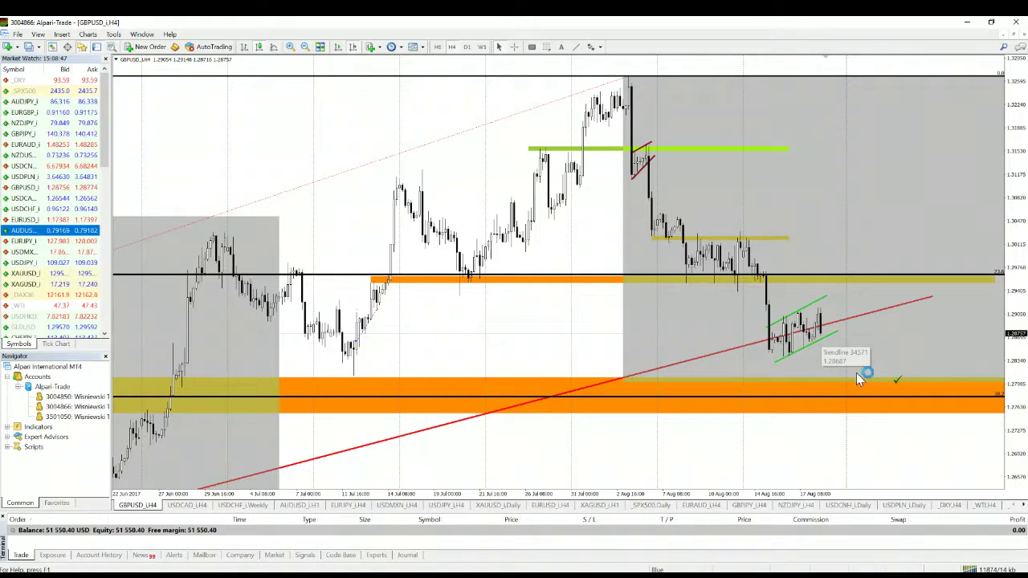
pyautogui.middleClick(825, 337)
pyautogui.moveTo(825, 338)
pyautogui.mouseDown()
pyautogui.moveTo(856, 374)
pyautogui.moveTo(895, 378)
pyautogui.moveTo(884, 394)
pyautogui.moveTo(825, 345)
pyautogui.mouseUp()
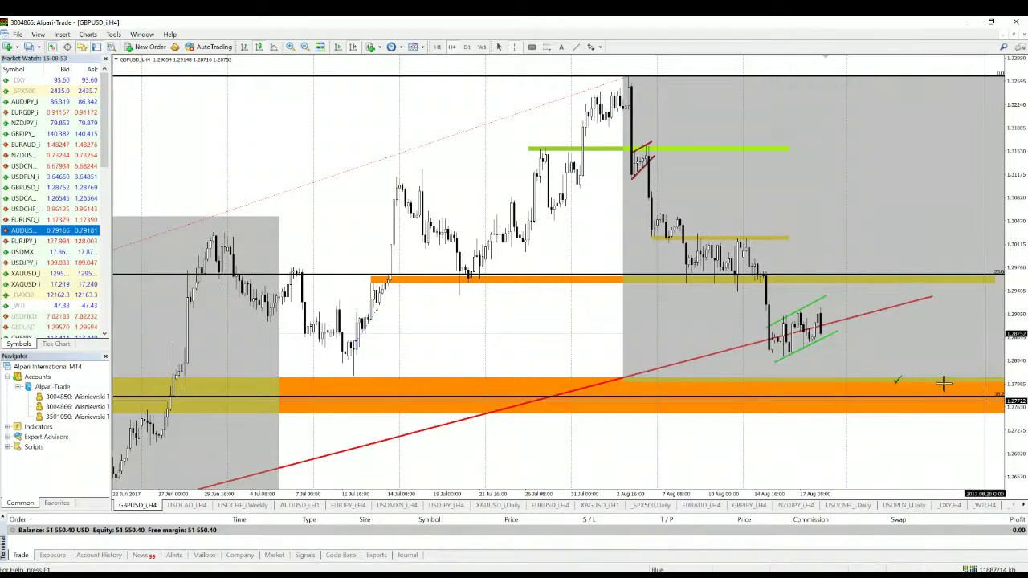
pyautogui.click(897, 381)
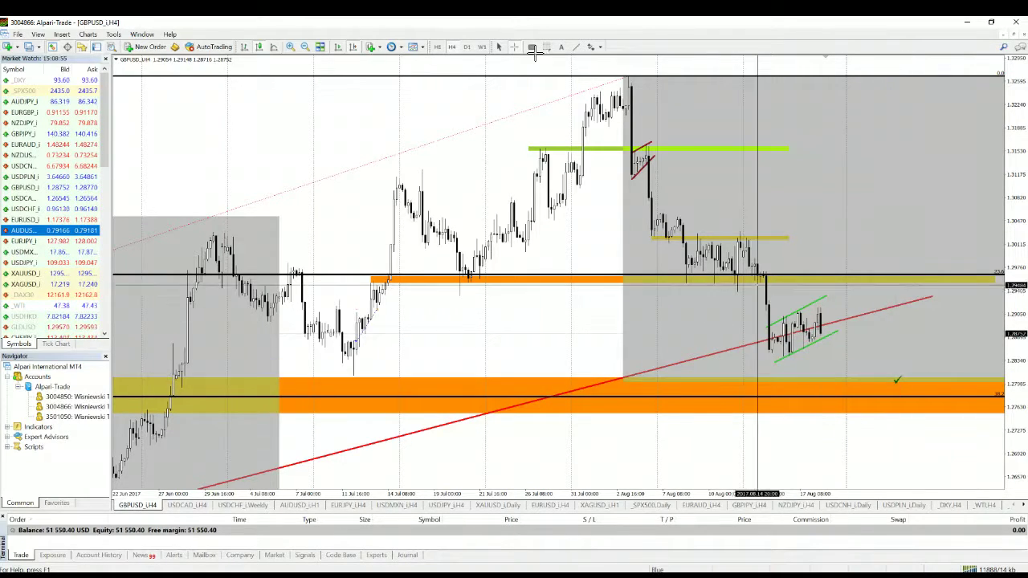
# - Zoom the H4 chart out to review history, then back in on the latest bars
pyautogui.click(306, 47)
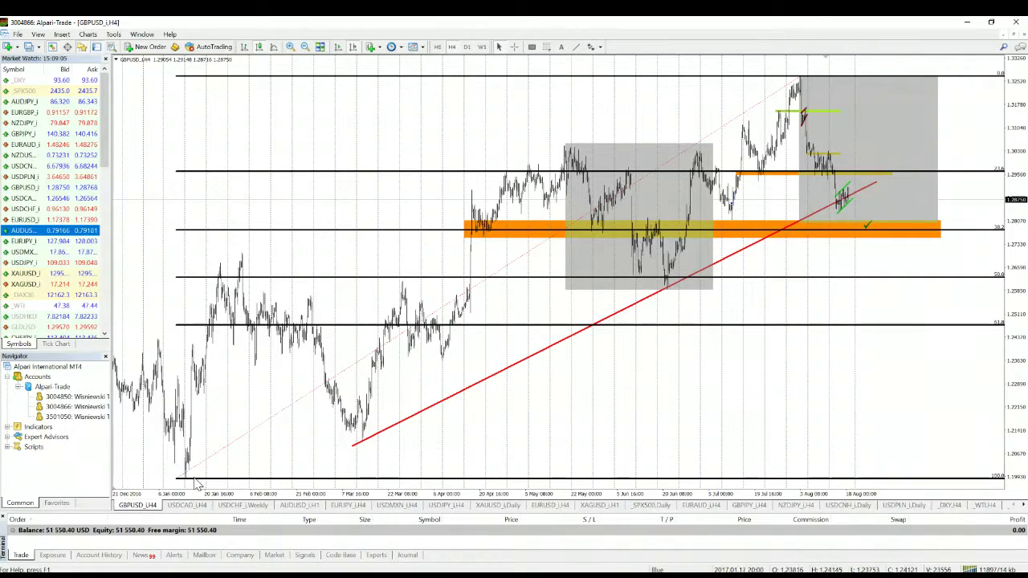
pyautogui.click(491, 233)
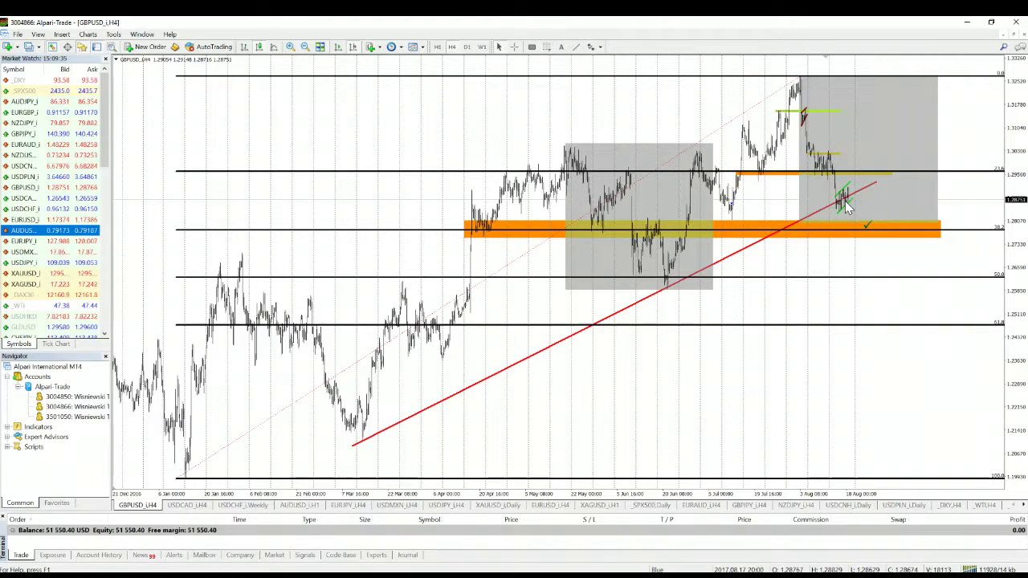
pyautogui.click(307, 48)
pyautogui.click(354, 47)
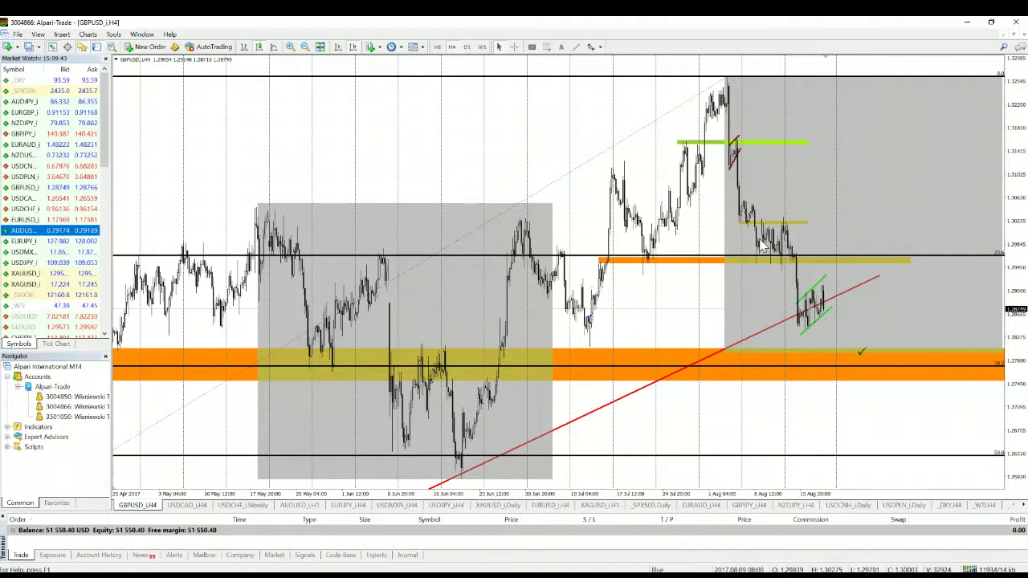
pyautogui.click(728, 268)
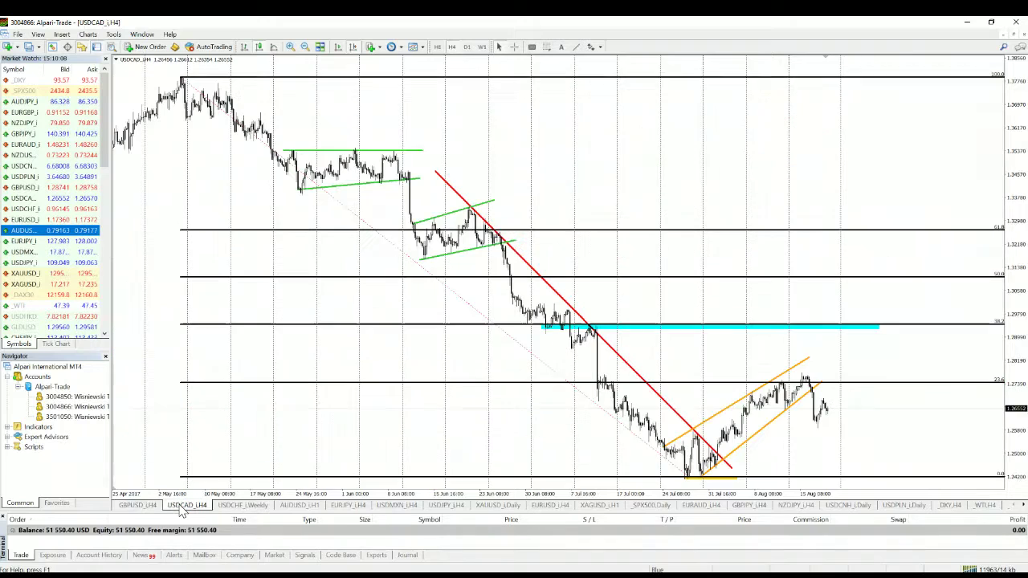
# - Bring up the USDCAD H4 chart and adjust a drawn object near the latest prices
pyautogui.click(186, 507)
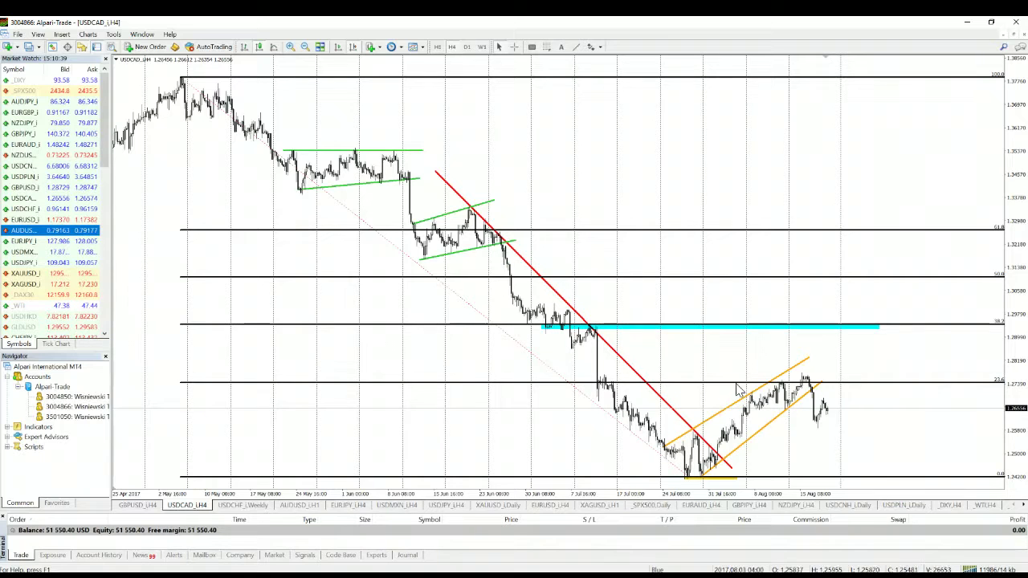
pyautogui.click(827, 396)
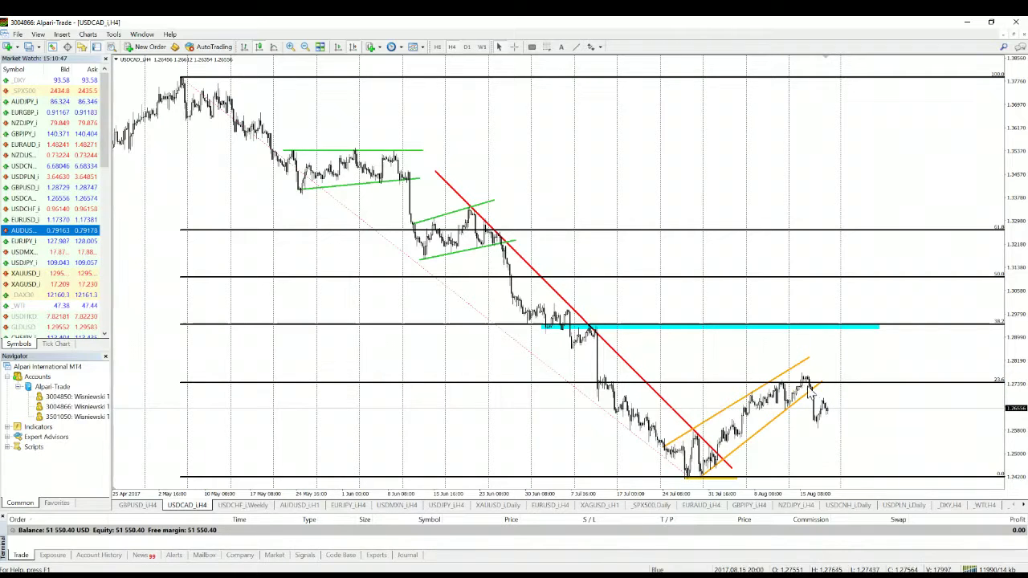
pyautogui.moveTo(819, 399); pyautogui.dragTo(817, 427)
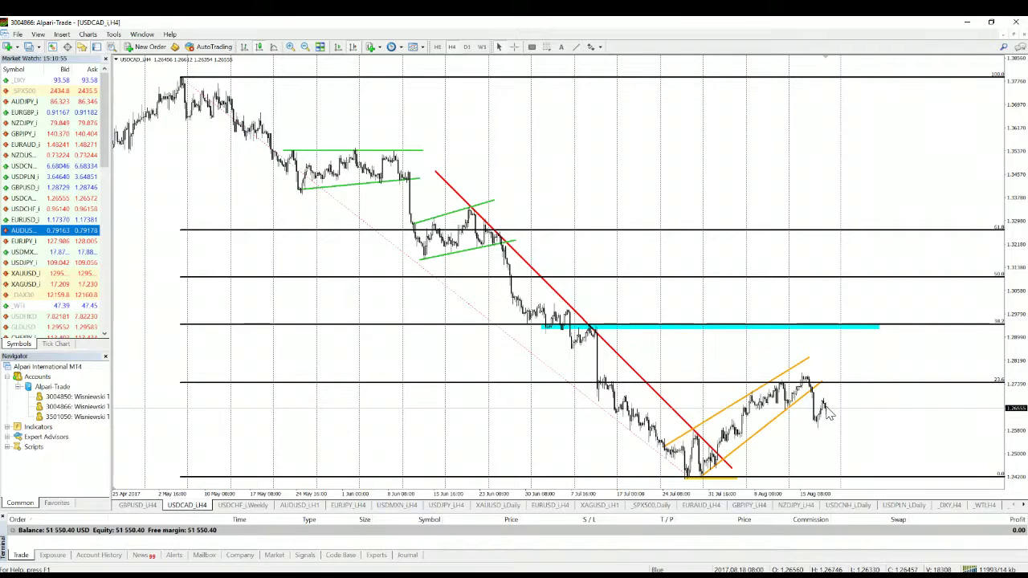
pyautogui.click(838, 396)
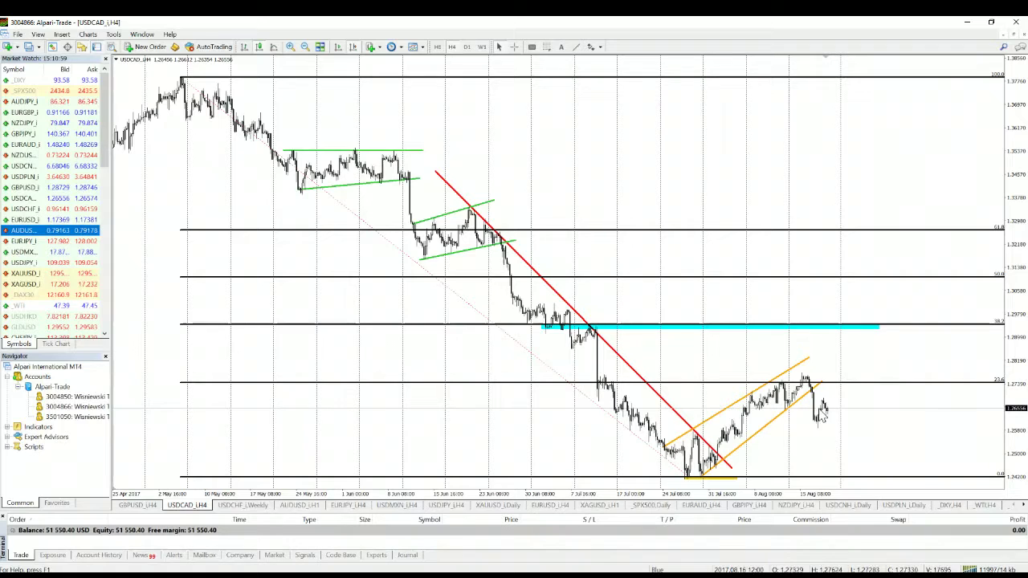
pyautogui.click(827, 406)
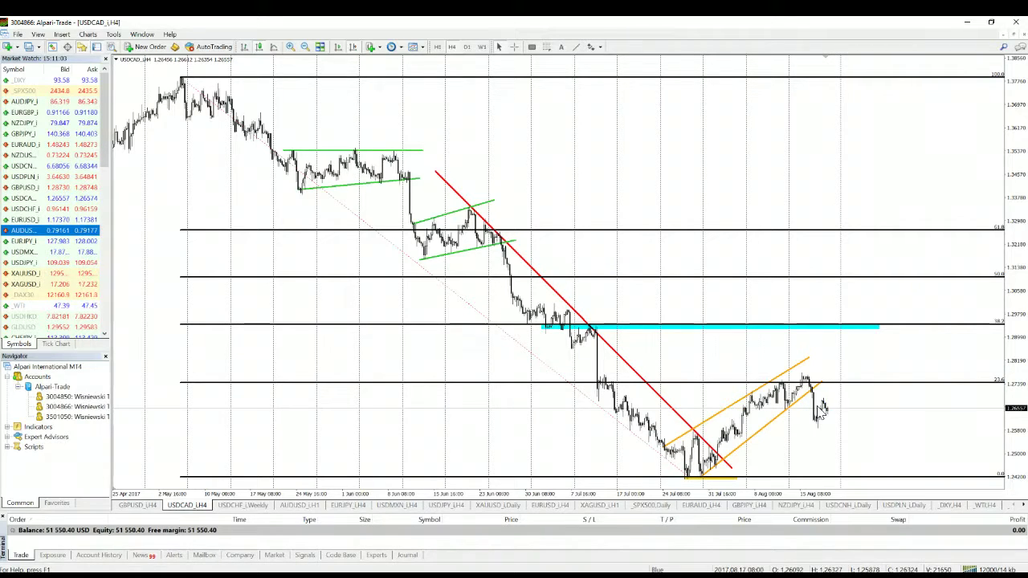
pyautogui.click(829, 406)
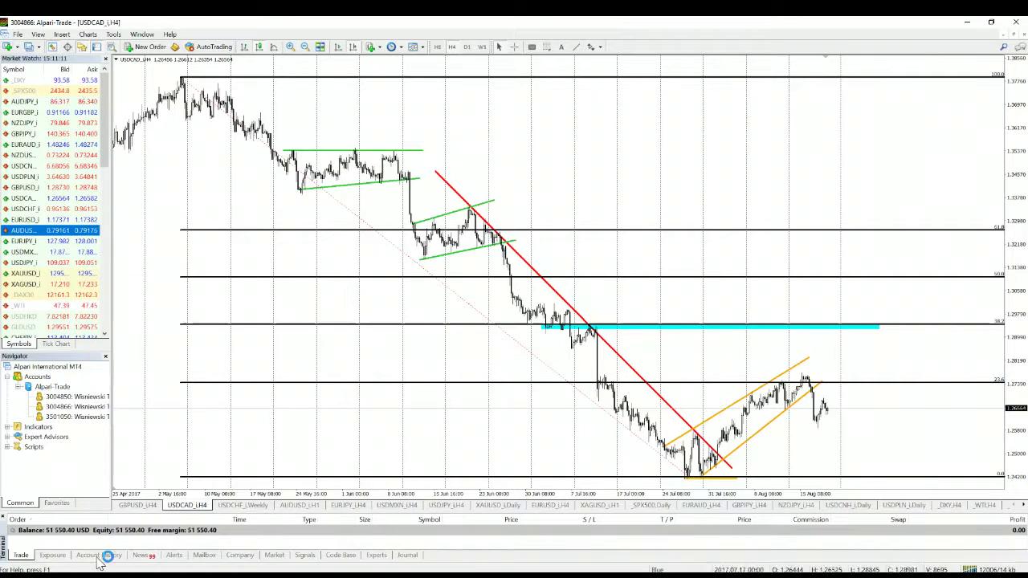
# - Check USDCHF's latest daily bars, return to weekly, then switch to the AUDUSD H1 chart
pyautogui.click(225, 506)
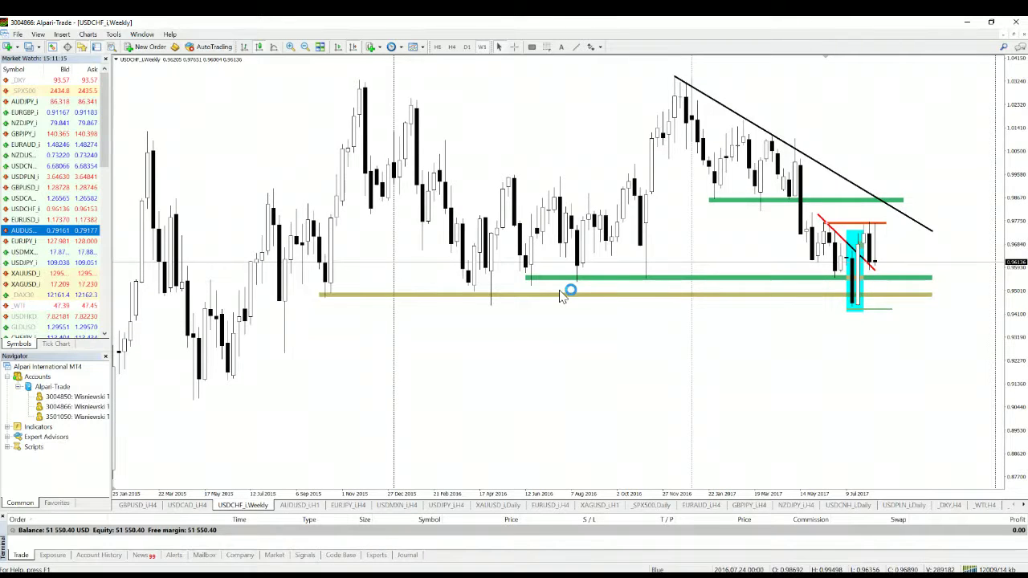
pyautogui.click(467, 48)
pyautogui.click(352, 47)
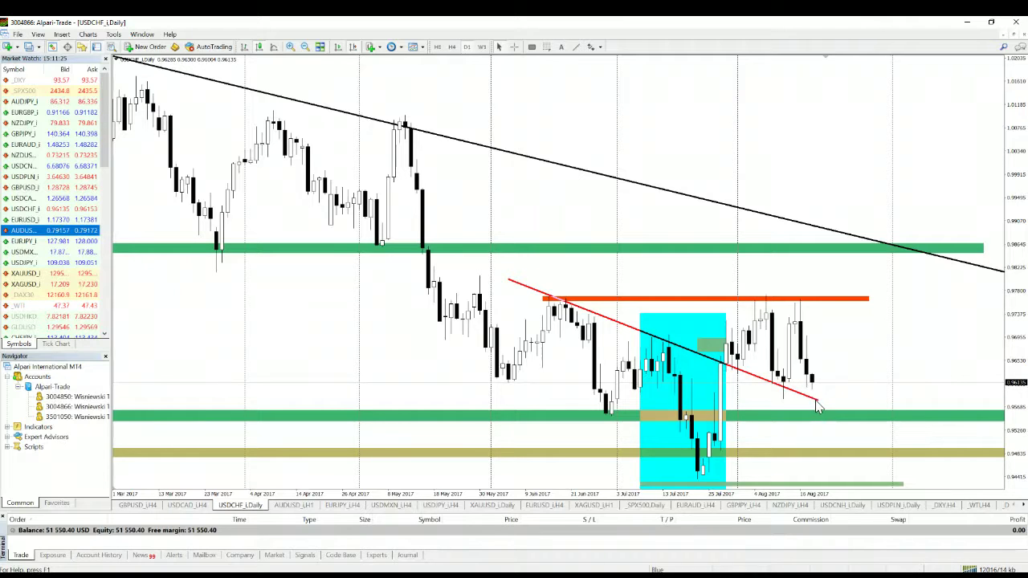
pyautogui.click(482, 46)
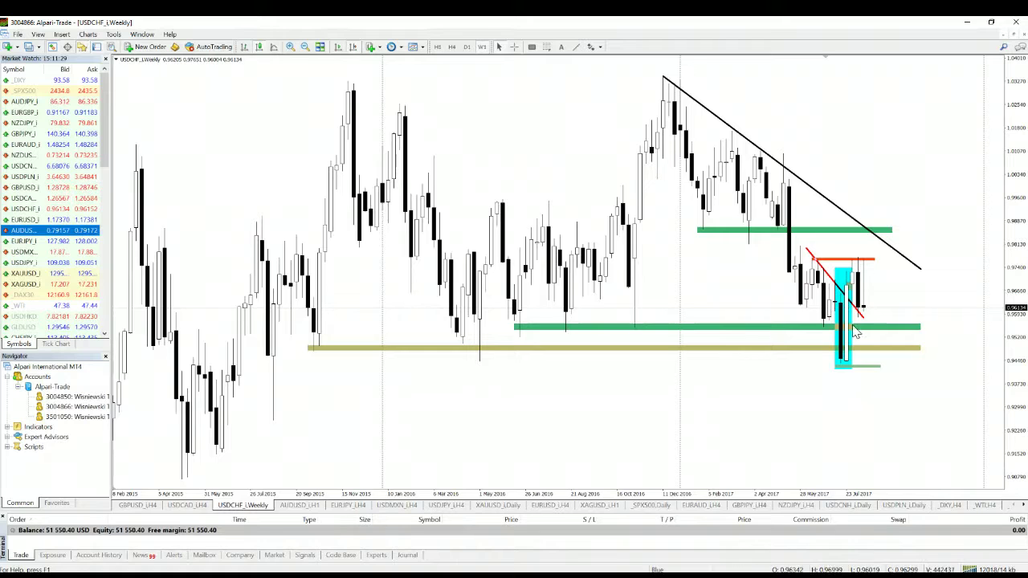
pyautogui.click(852, 315)
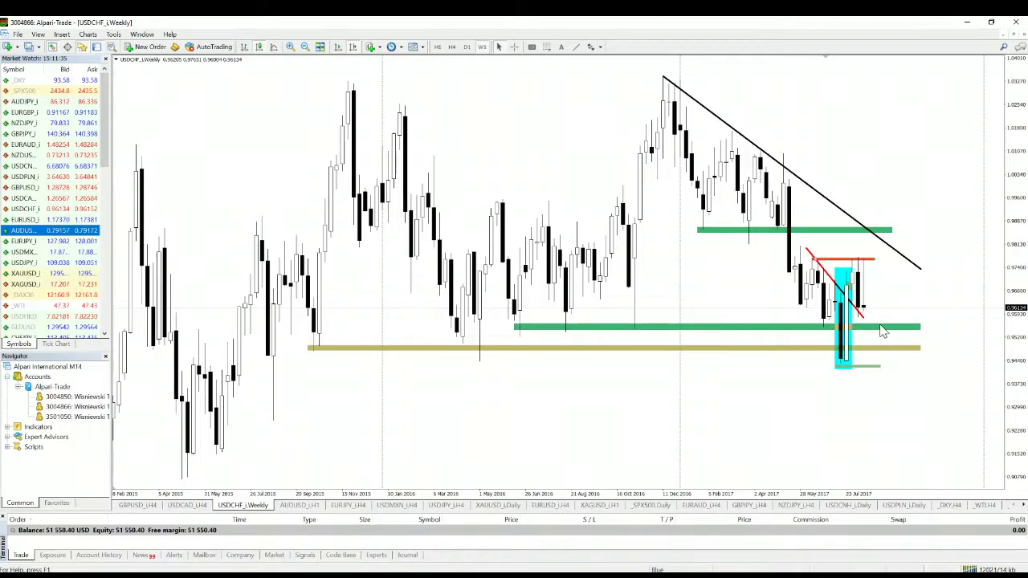
pyautogui.click(486, 323)
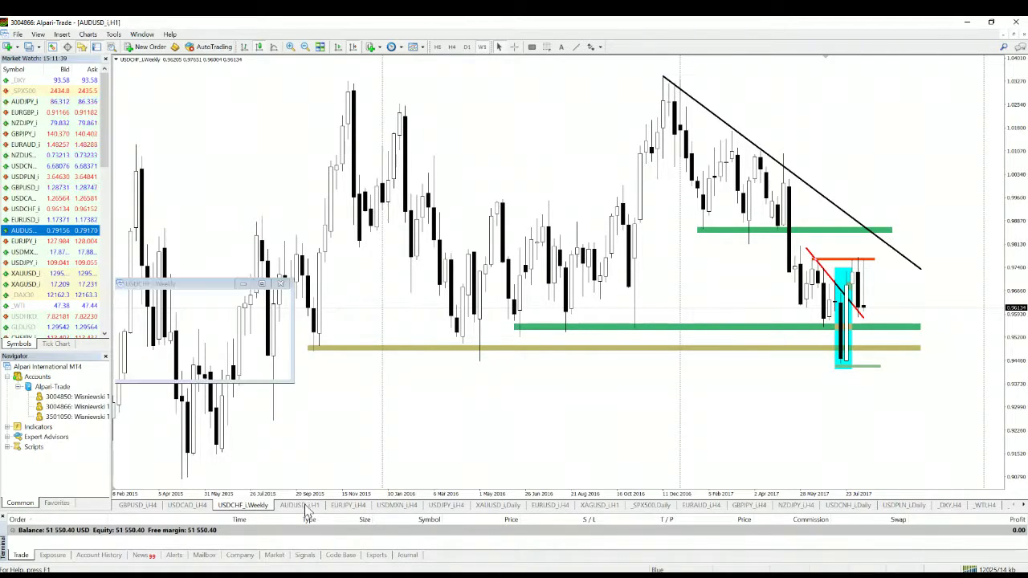
pyautogui.click(305, 506)
# - Draw a Fibonacci retracement on AUDUSD H1 from the yellow box low to the recent high
pyautogui.click(479, 374)
pyautogui.moveTo(586, 285); pyautogui.dragTo(630, 275)
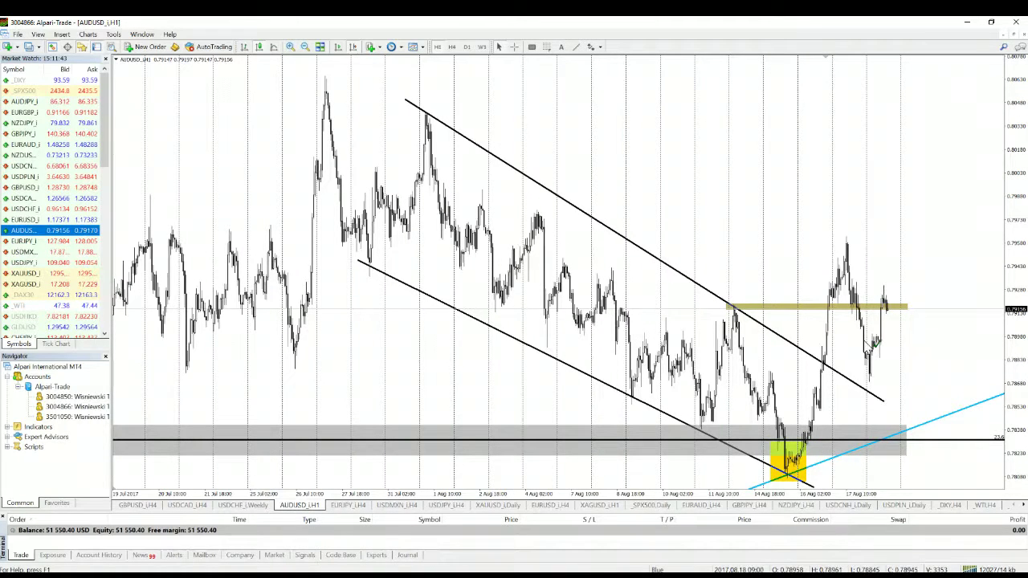
pyautogui.click(826, 397)
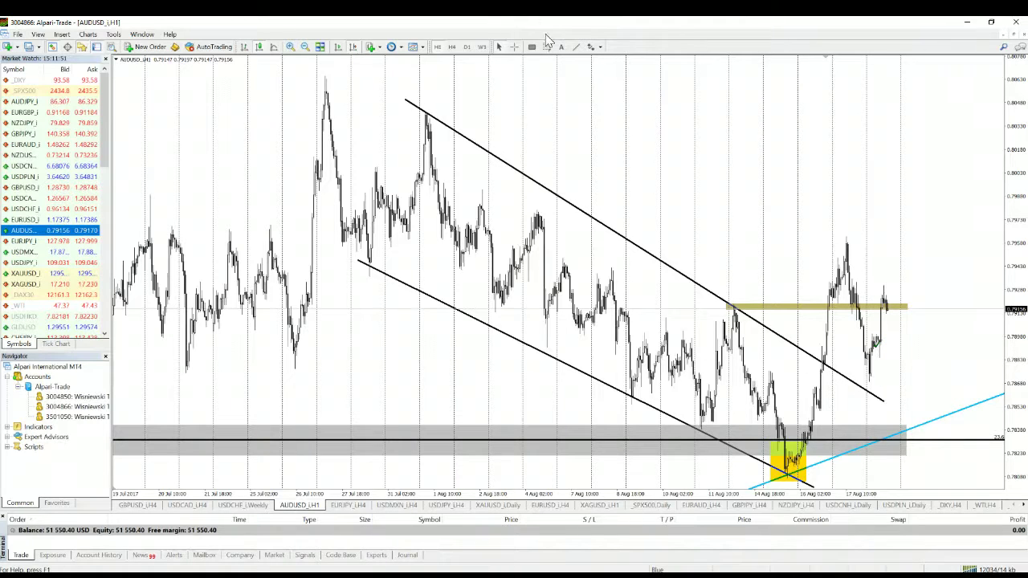
pyautogui.moveTo(792, 479); pyautogui.dragTo(820, 238)
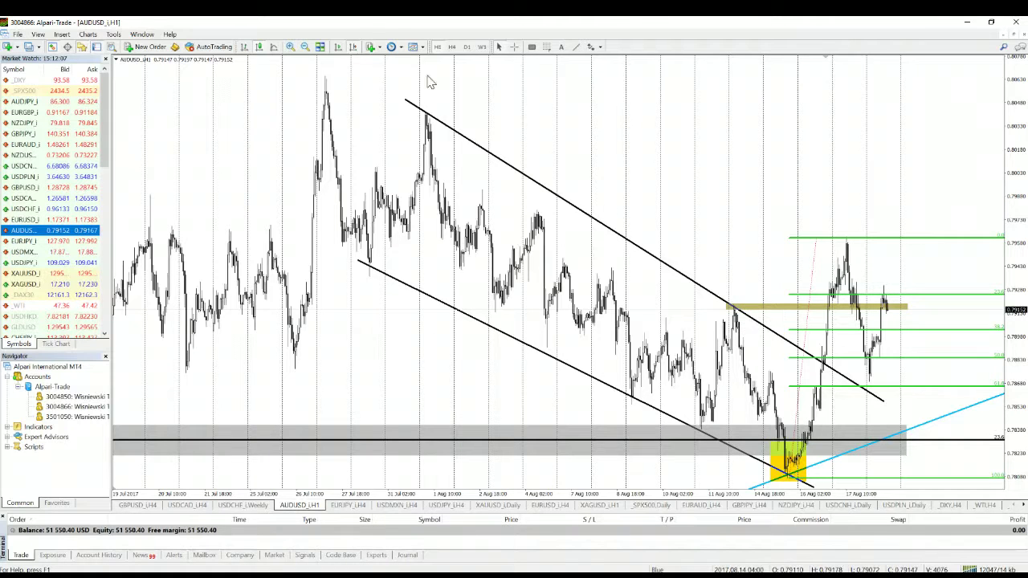
# - Zoom and scroll the AUDUSD chart to review the levels across 19 Jul–18 Aug
pyautogui.click(290, 46)
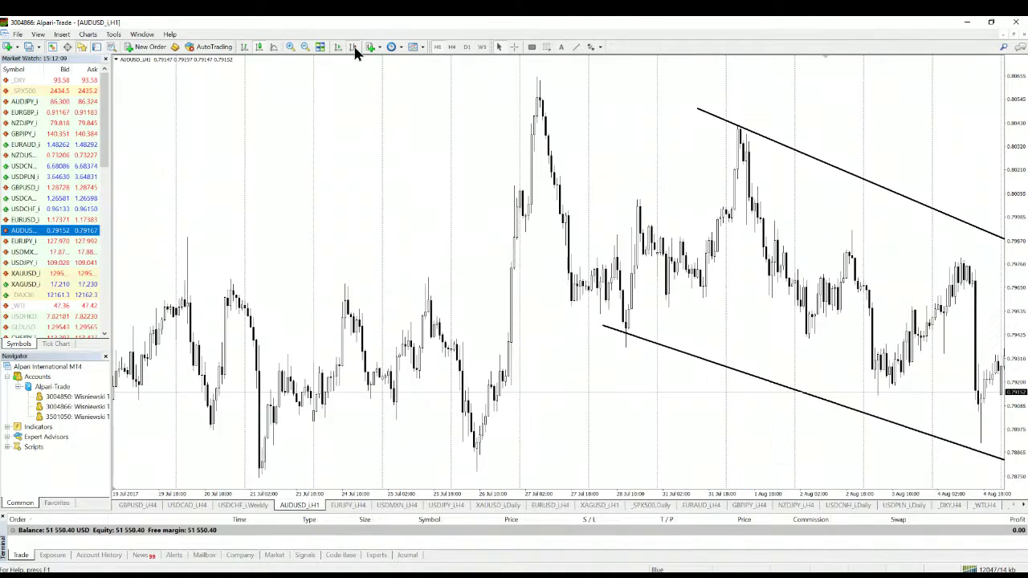
pyautogui.click(352, 47)
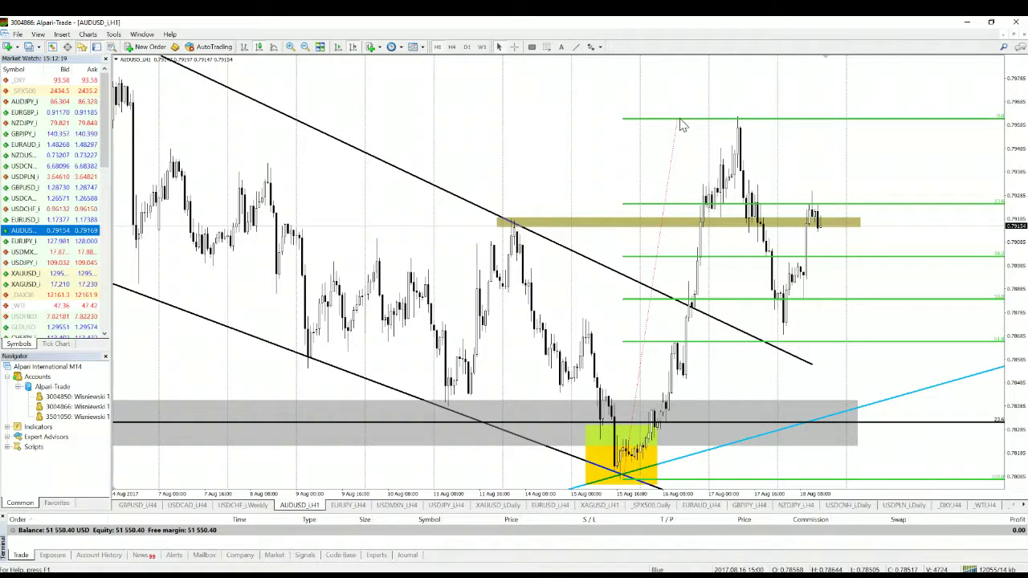
pyautogui.moveTo(679, 125)
pyautogui.mouseDown()
pyautogui.moveTo(693, 114)
pyautogui.moveTo(707, 127)
pyautogui.moveTo(765, 123)
pyautogui.mouseUp()
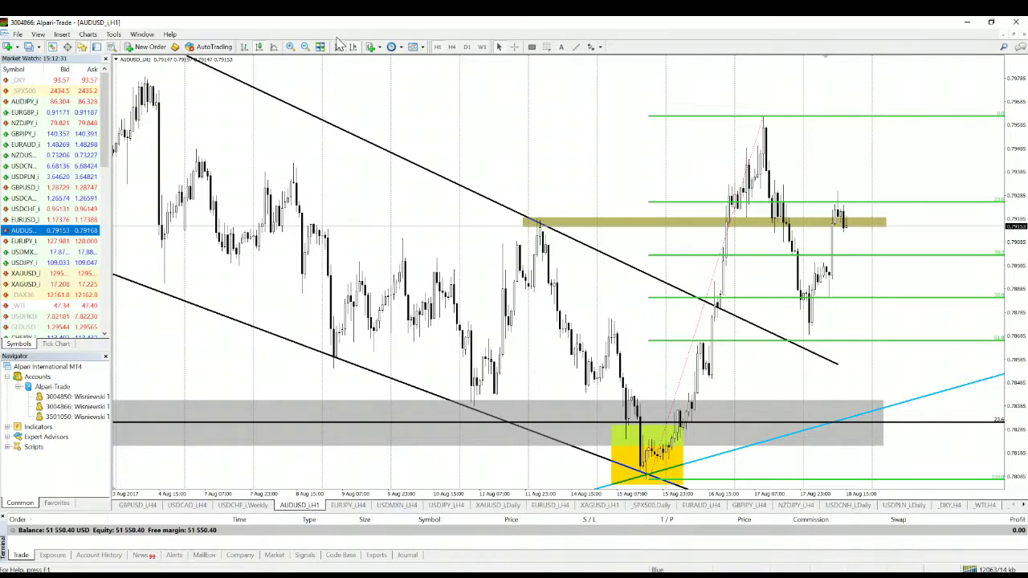
pyautogui.click(306, 46)
pyautogui.moveTo(424, 110); pyautogui.dragTo(458, 111)
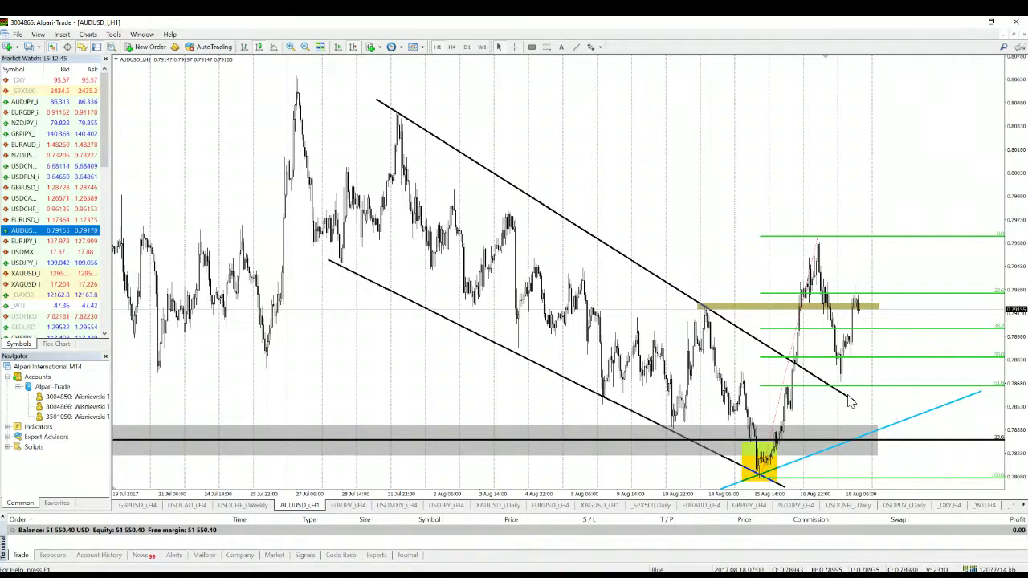
# - On the EURJPY H4 chart, draw a trend line along the recent lows
pyautogui.click(346, 506)
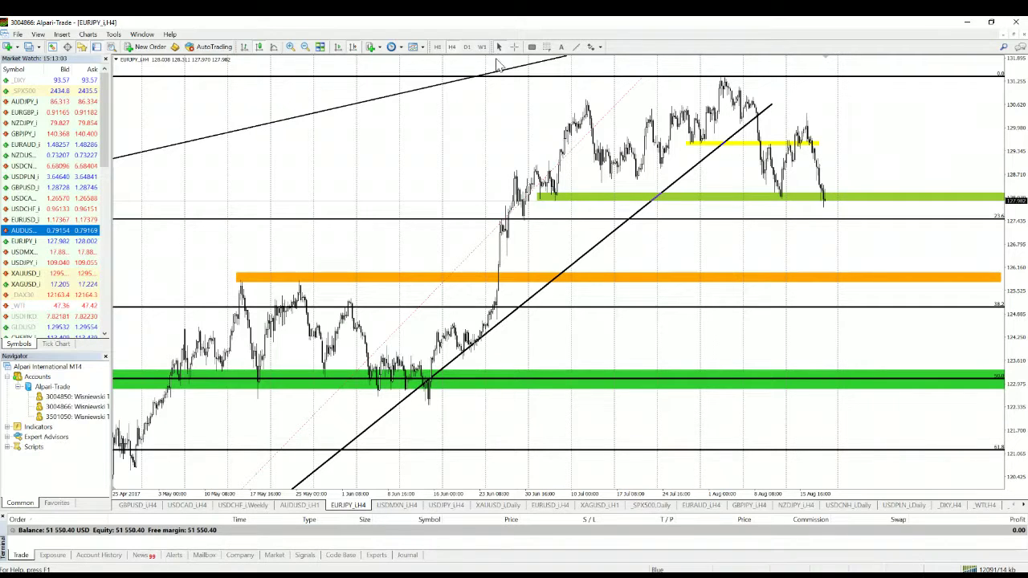
pyautogui.click(576, 46)
pyautogui.moveTo(537, 165); pyautogui.dragTo(663, 186)
pyautogui.moveTo(748, 204); pyautogui.dragTo(917, 216)
# - Change the new trend line's colour from LimeGreen to Red
pyautogui.rightClick(916, 219)
pyautogui.click(936, 226)
pyautogui.click(523, 307)
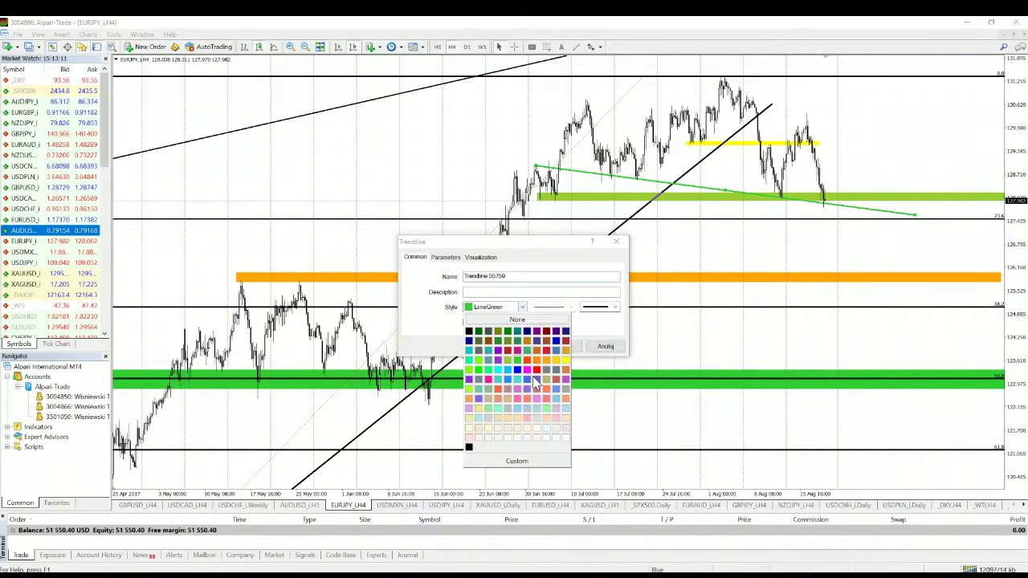
pyautogui.click(537, 370)
pyautogui.click(573, 346)
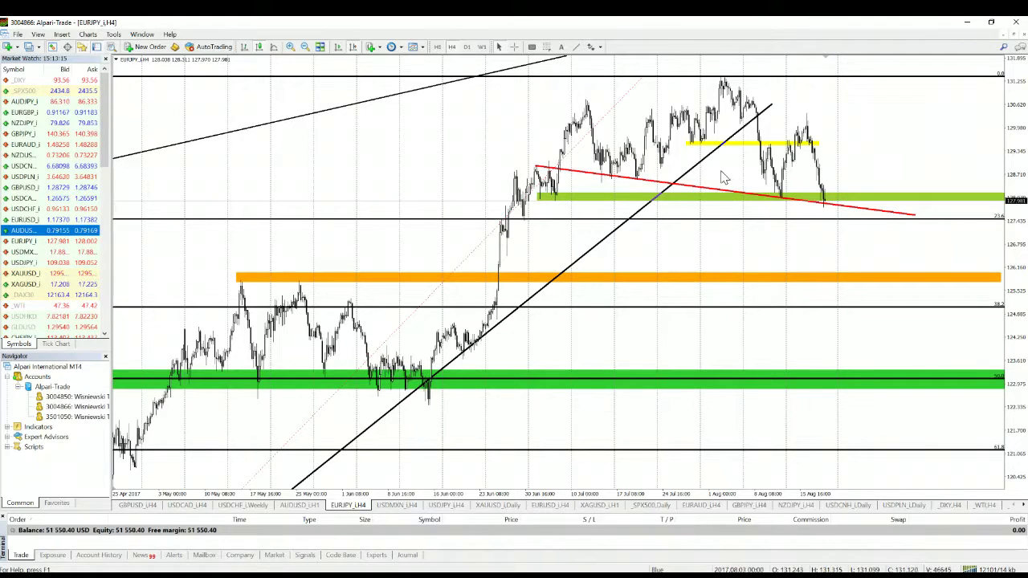
pyautogui.click(643, 195)
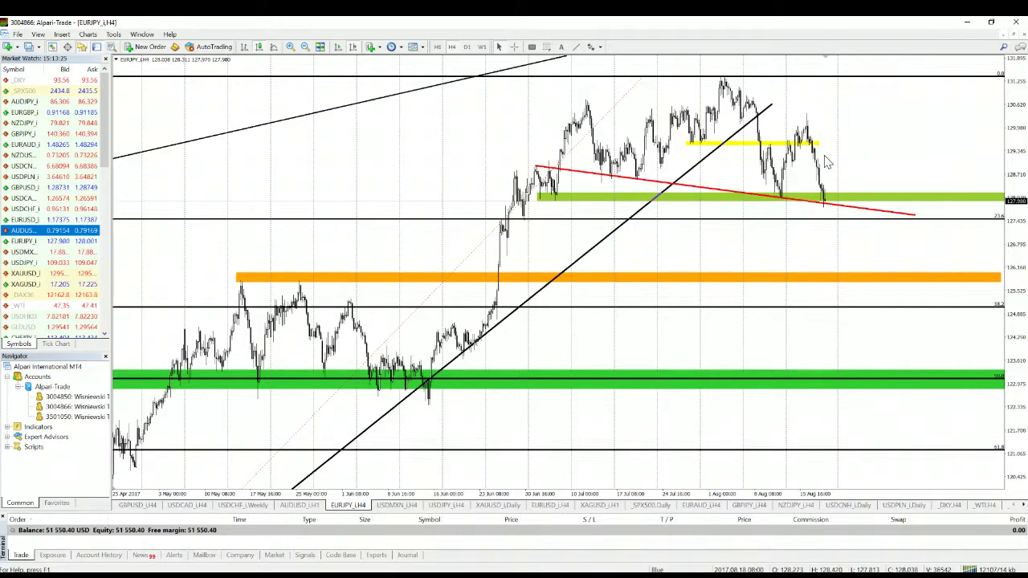
pyautogui.click(835, 202)
# - Draw a small rectangle on the EURJPY green zone
pyautogui.click(532, 47)
pyautogui.moveTo(817, 192); pyautogui.dragTo(832, 206)
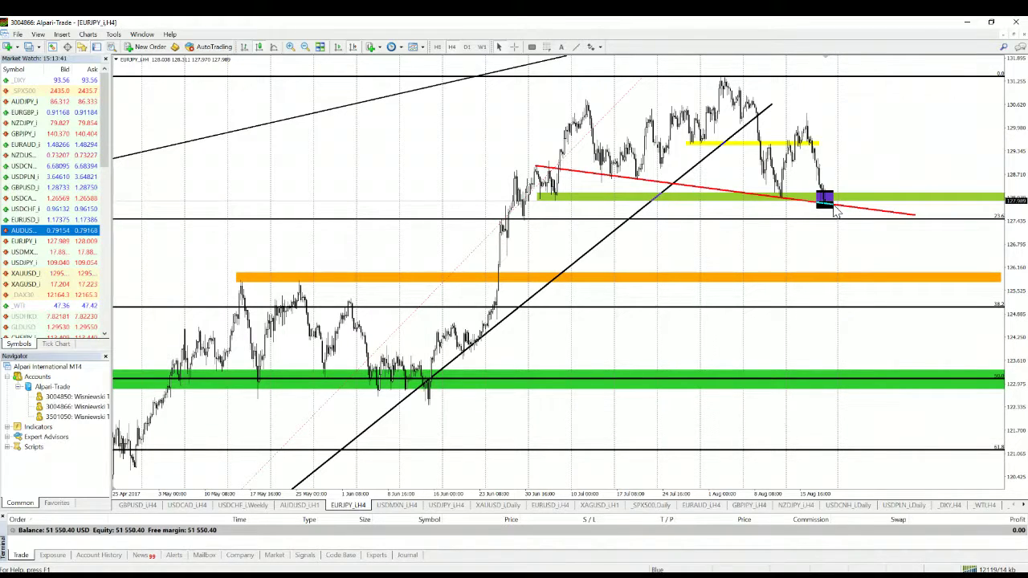
pyautogui.click(838, 197)
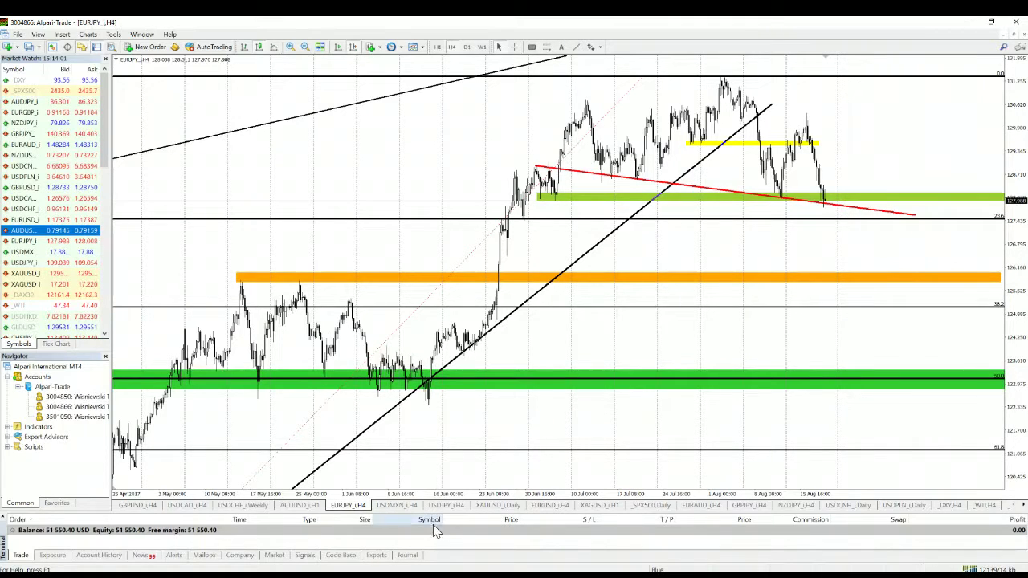
# - Check EURJPY on D1 and H4 with the crosshair, then open the USDMXN H4 chart
pyautogui.click(400, 508)
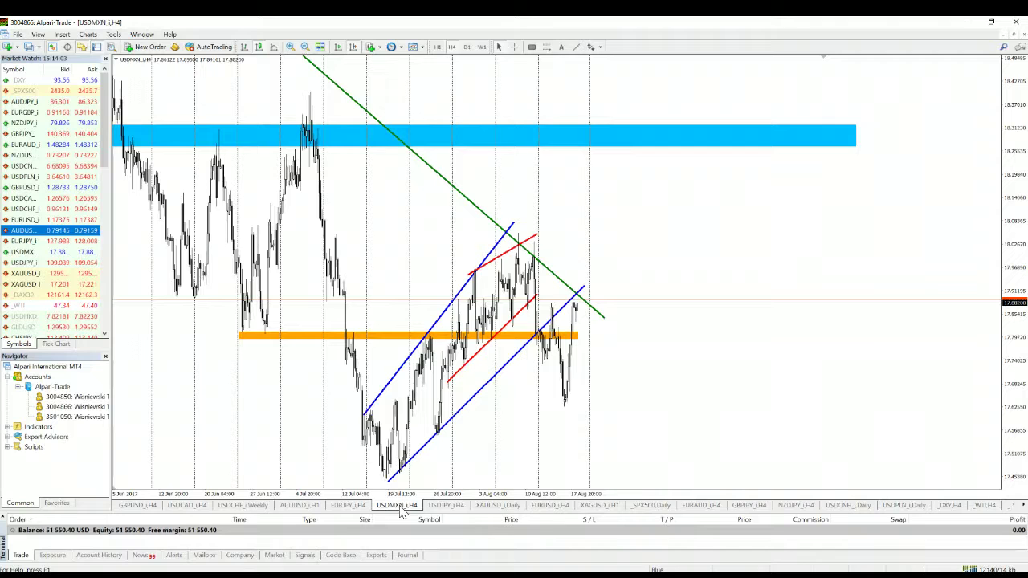
pyautogui.click(350, 507)
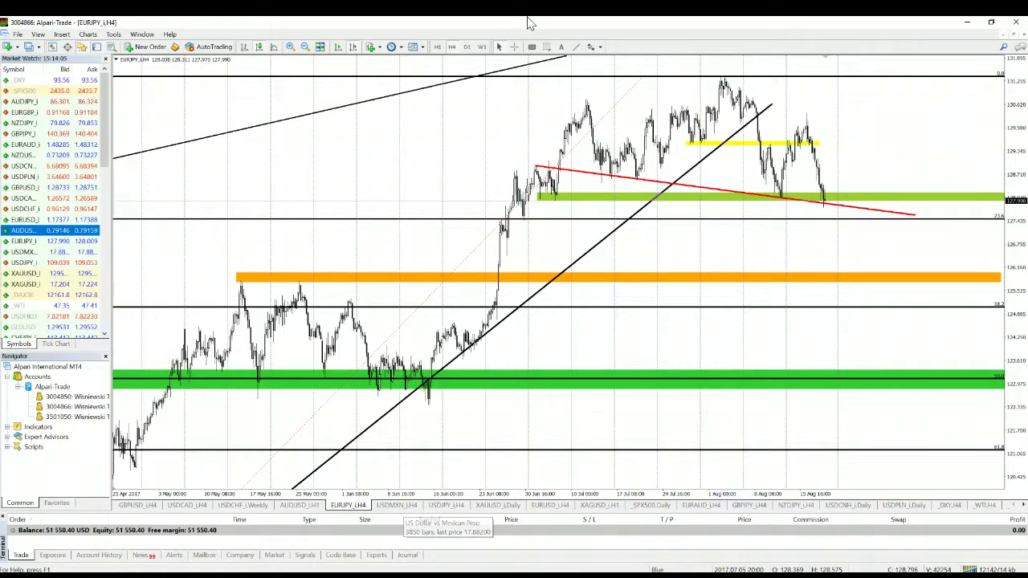
pyautogui.click(466, 46)
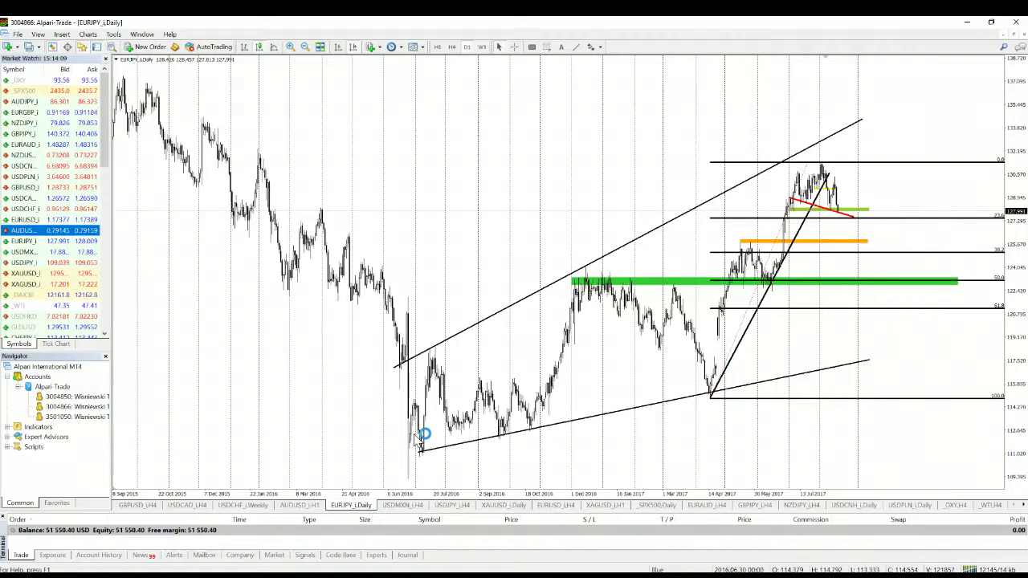
pyautogui.click(452, 47)
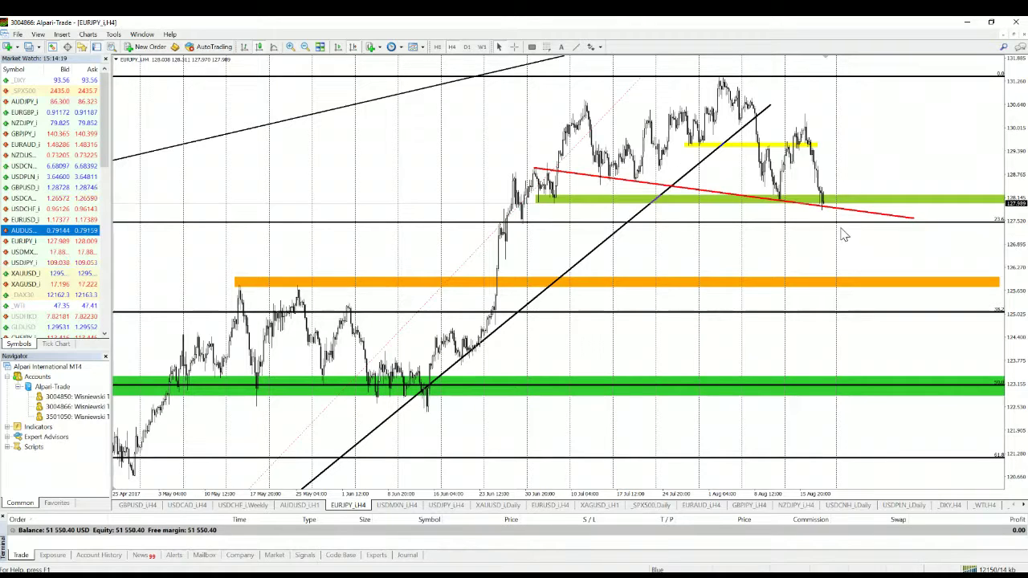
pyautogui.click(514, 47)
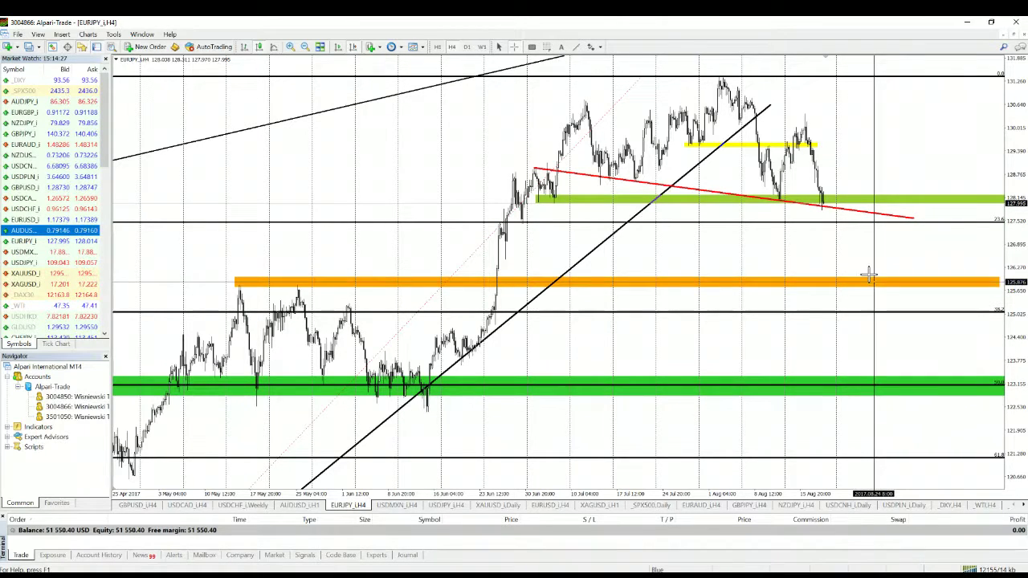
pyautogui.click(406, 506)
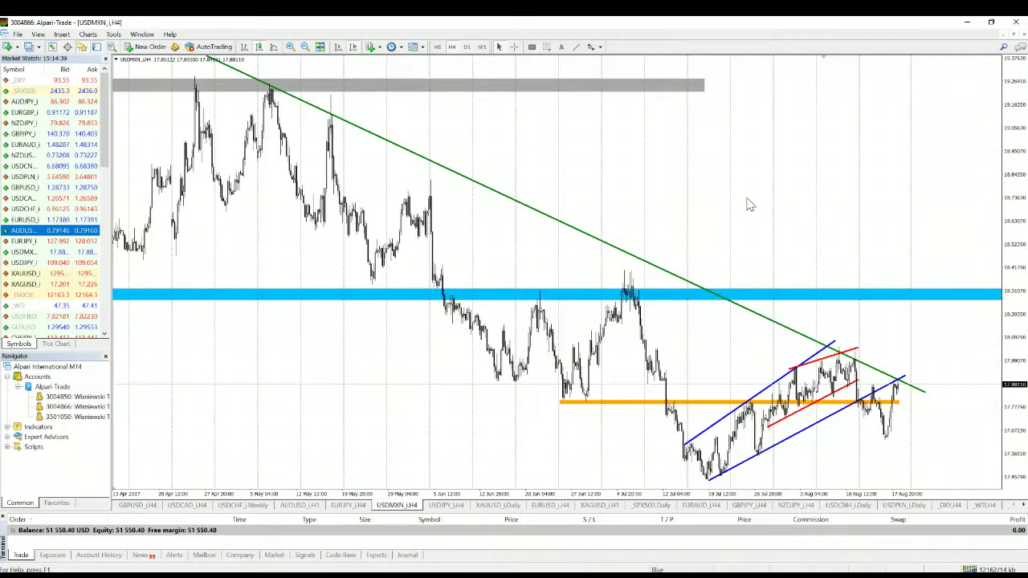
# - Switch USDMXN to D1, zoom in twice on the latest bars and draw a rectangle over them
pyautogui.click(466, 47)
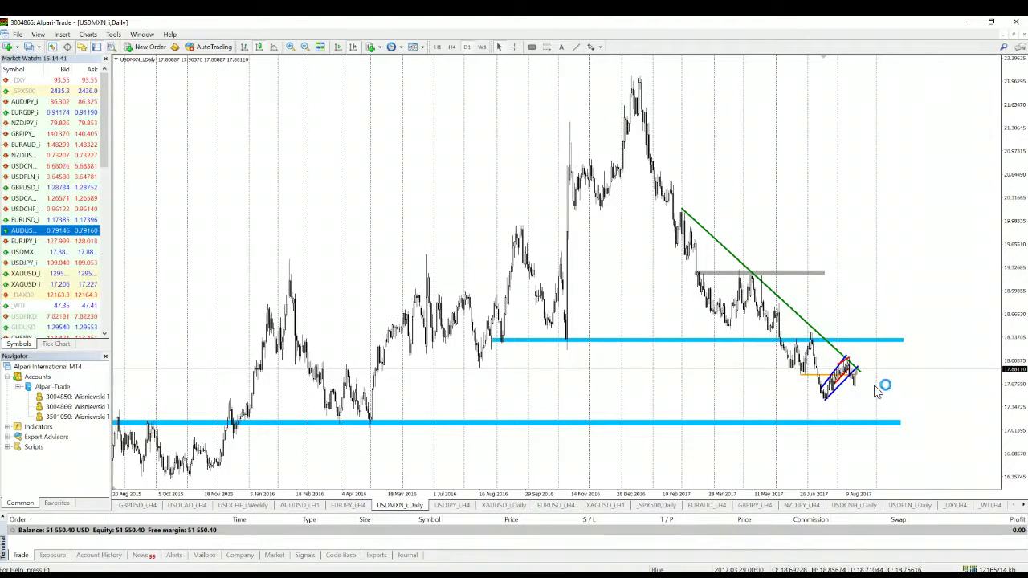
pyautogui.click(294, 47)
pyautogui.click(294, 46)
pyautogui.click(353, 47)
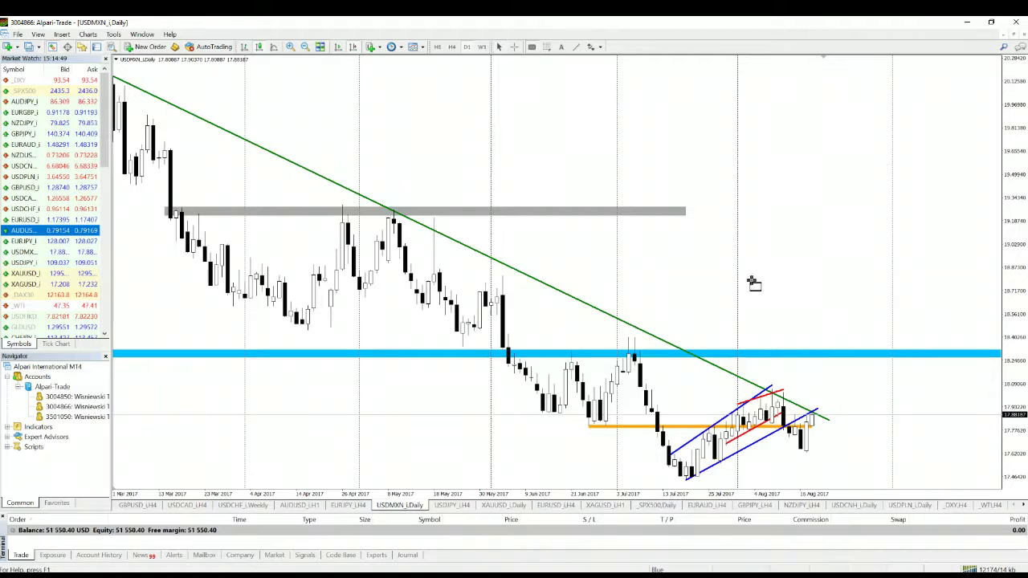
pyautogui.moveTo(795, 419); pyautogui.dragTo(812, 456)
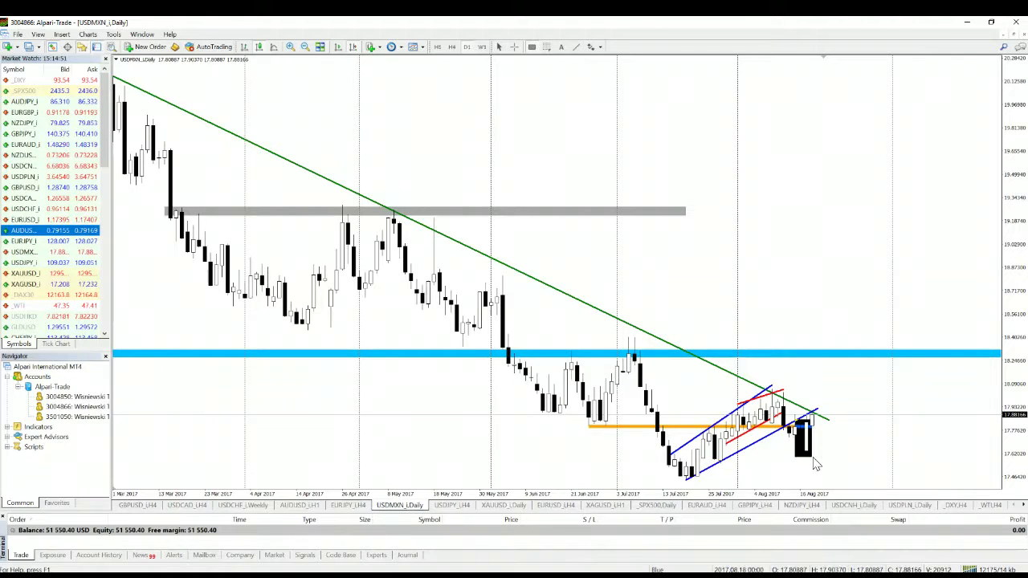
pyautogui.rightClick(813, 458)
# - Set the rectangle's colour to Yellow in its properties
pyautogui.click(839, 463)
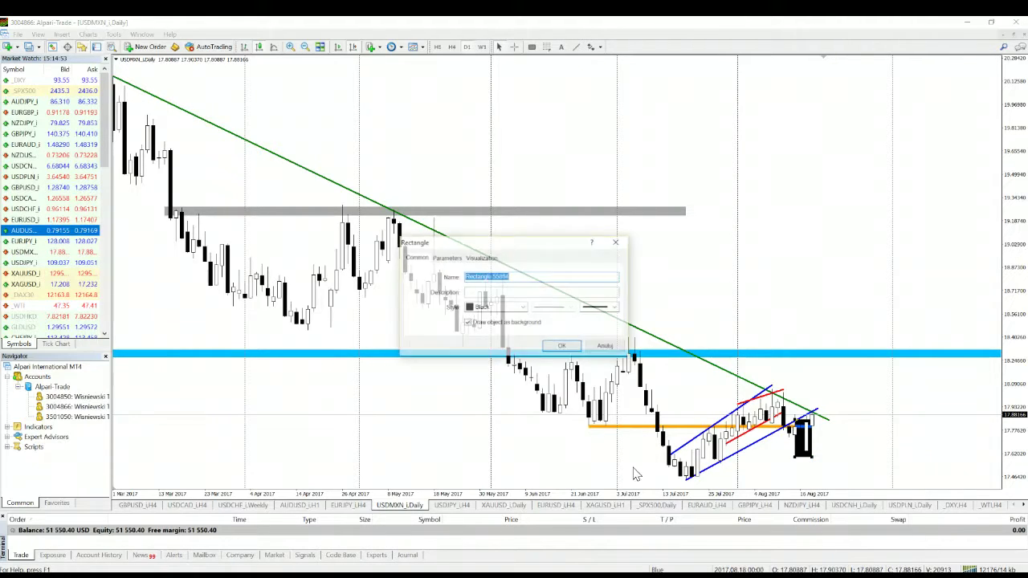
pyautogui.click(522, 307)
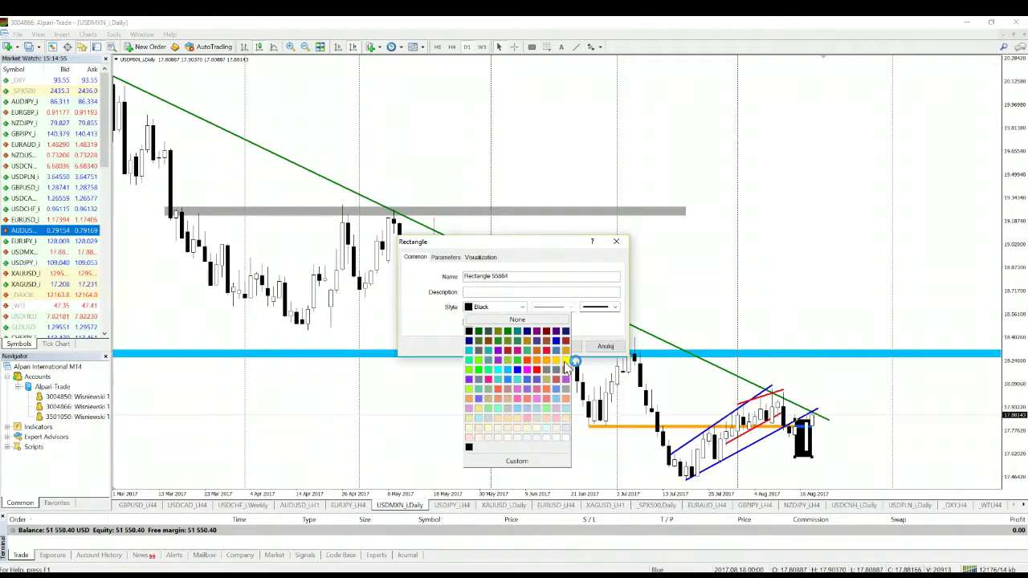
pyautogui.click(570, 369)
pyautogui.click(562, 346)
# - Shift the yellow rectangle one bar to the right
pyautogui.moveTo(804, 442); pyautogui.dragTo(818, 443)
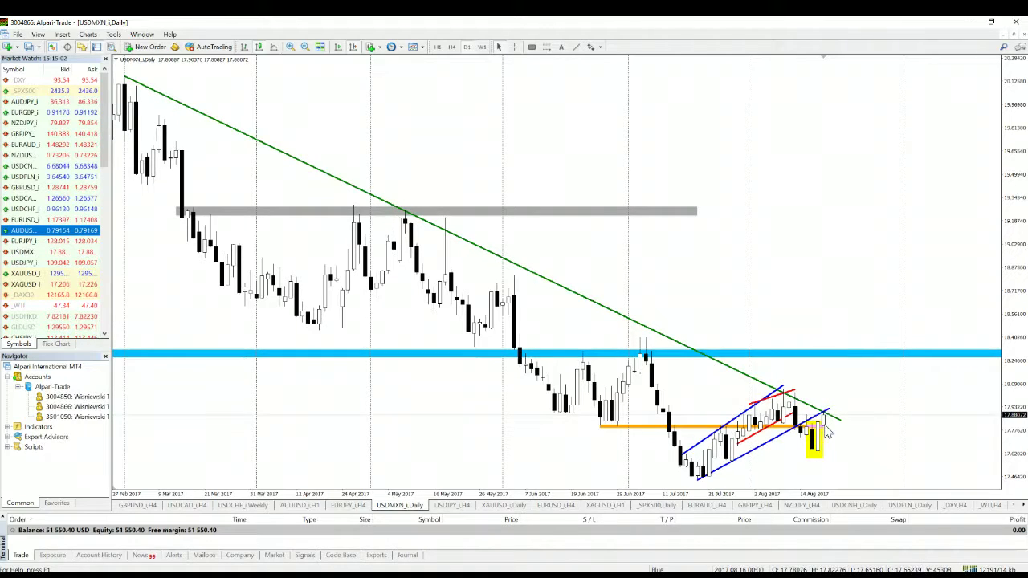
pyautogui.click(818, 451)
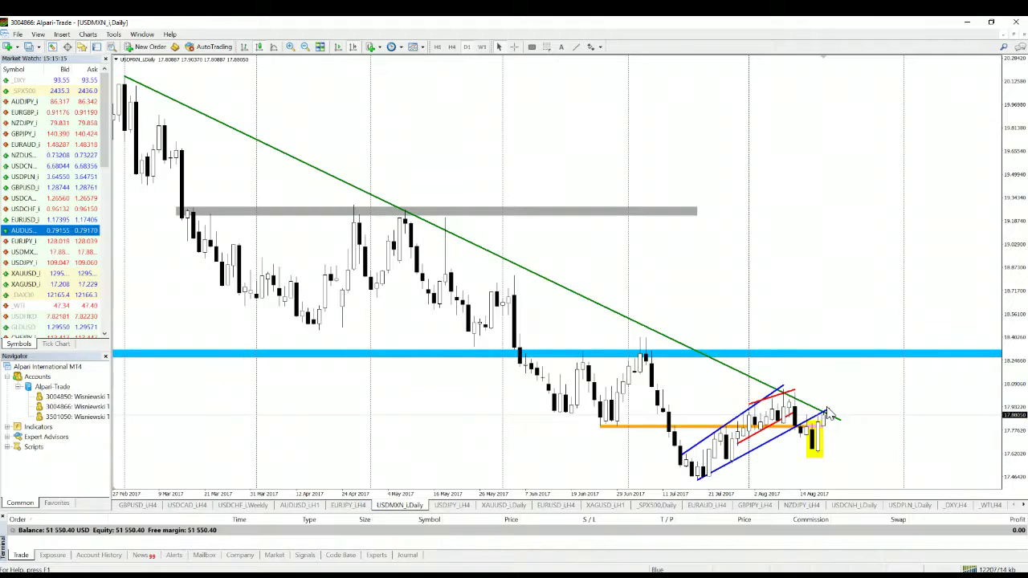
pyautogui.click(843, 436)
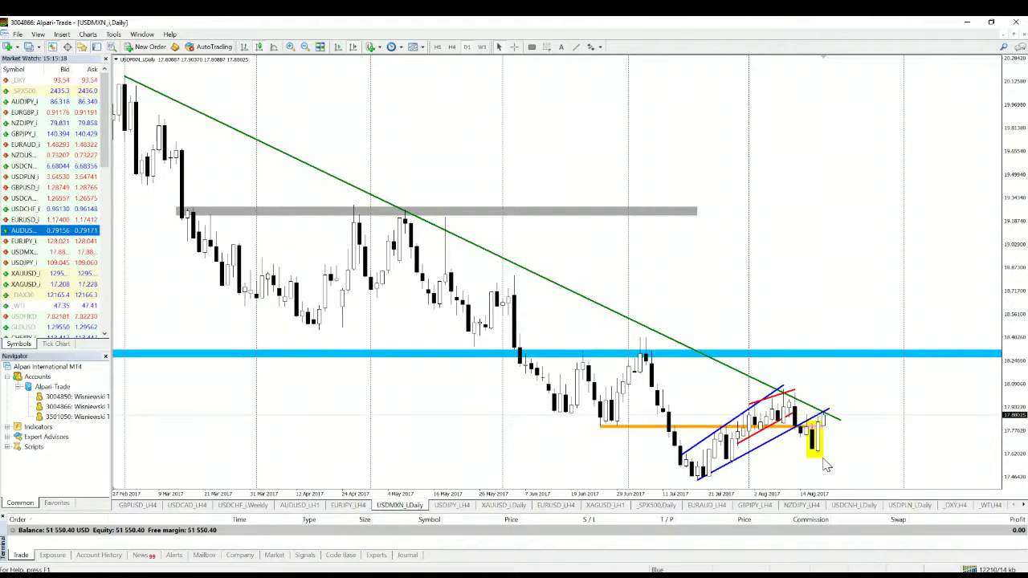
pyautogui.click(826, 408)
pyautogui.scroll(3, 675, 287)
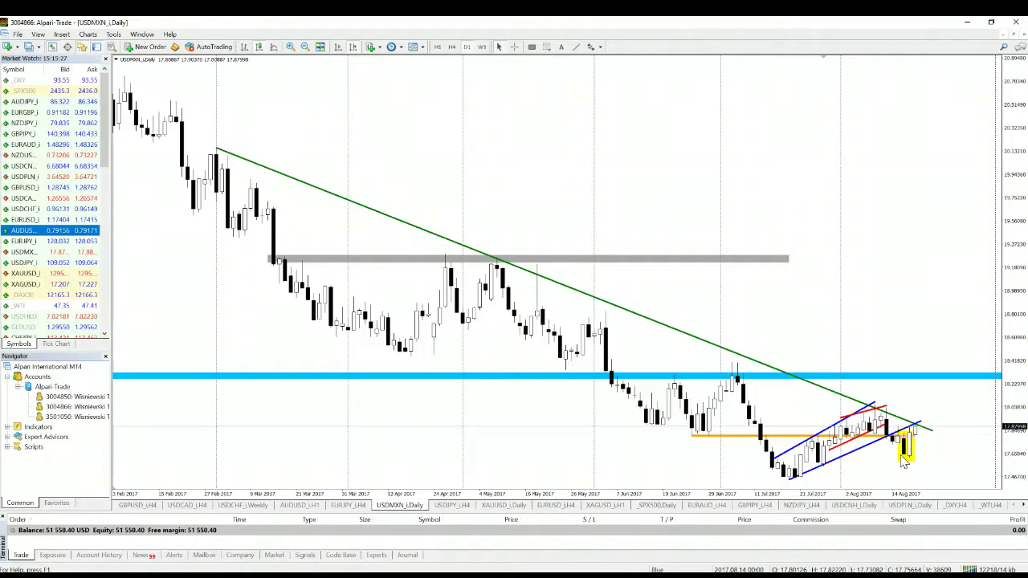
# - Open the USDJPY_i,H4 chart and change it to the D1 timeframe
pyautogui.click(462, 505)
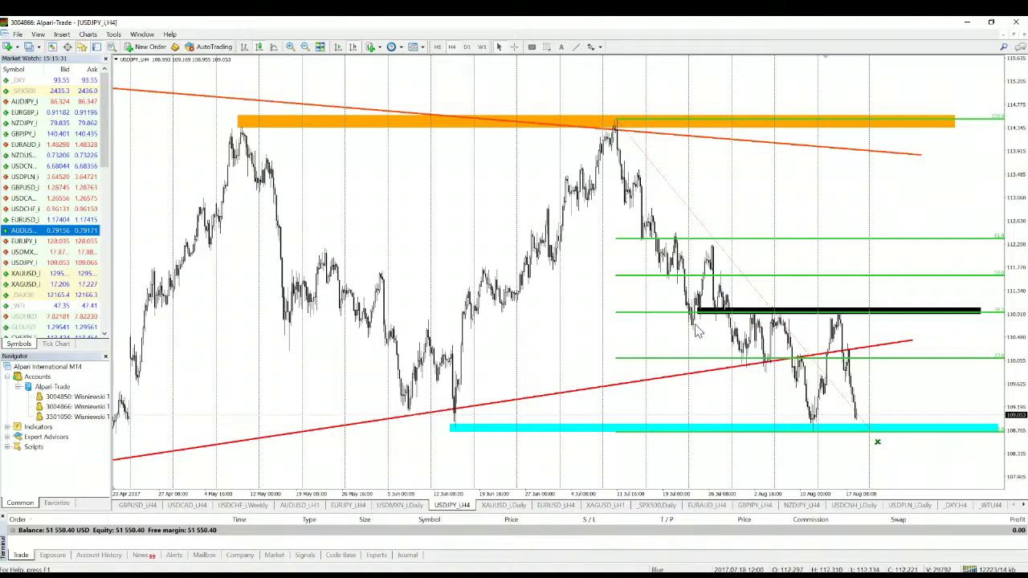
pyautogui.click(467, 47)
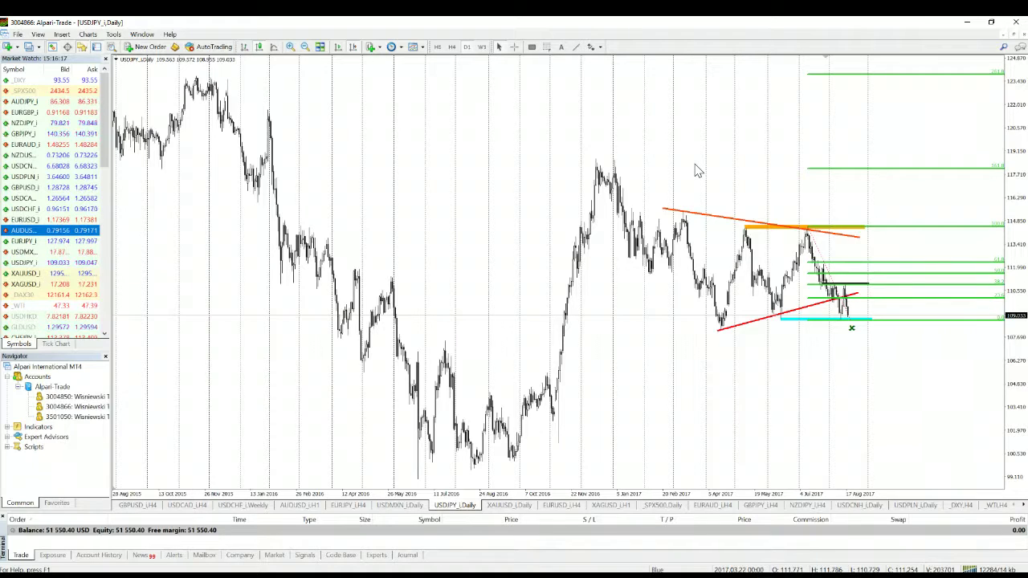
pyautogui.click(452, 46)
pyautogui.click(337, 46)
pyautogui.click(354, 47)
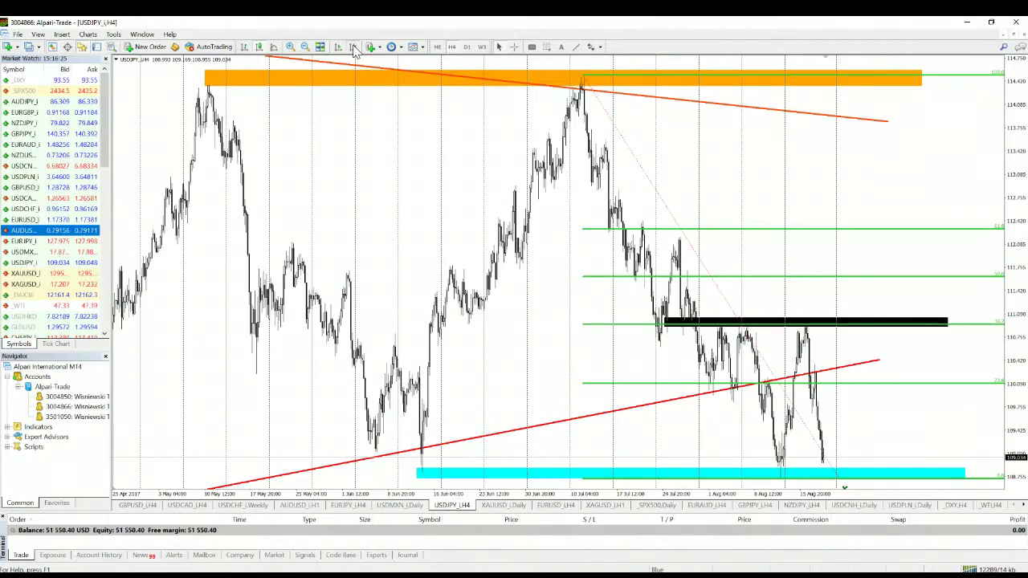
pyautogui.click(306, 47)
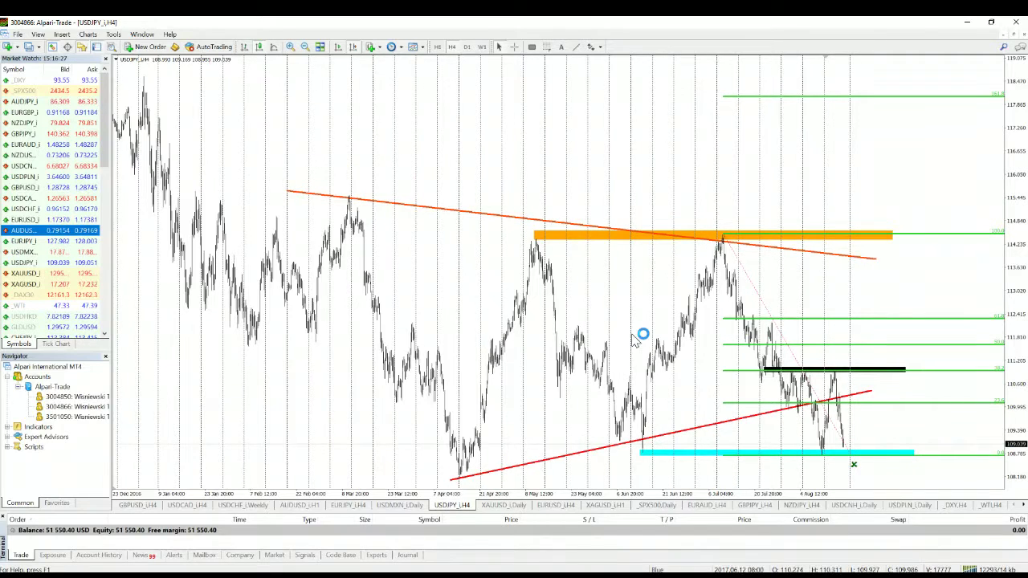
pyautogui.click(467, 47)
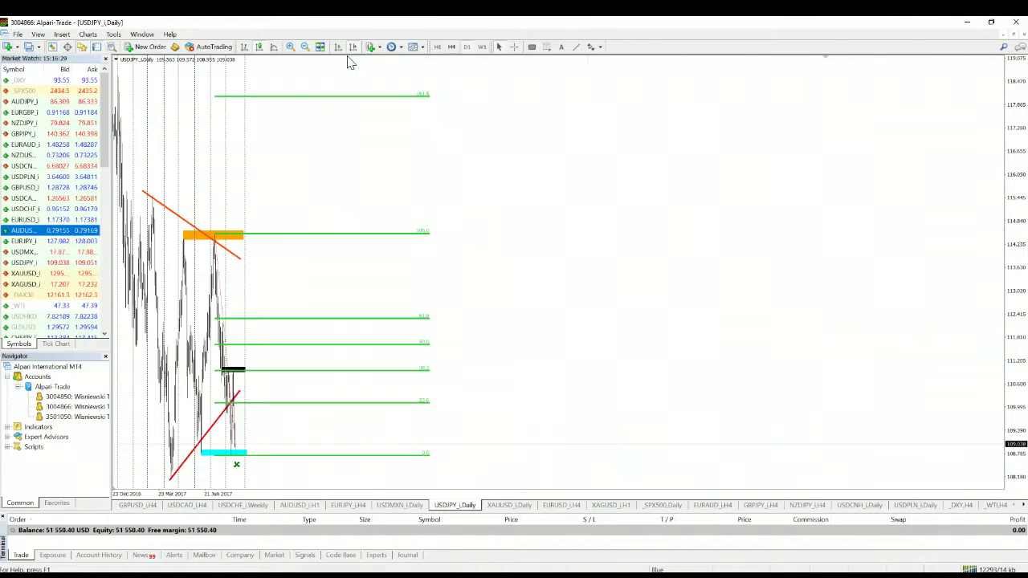
pyautogui.click(292, 47)
pyautogui.click(293, 47)
pyautogui.scroll(-5, 330, 148)
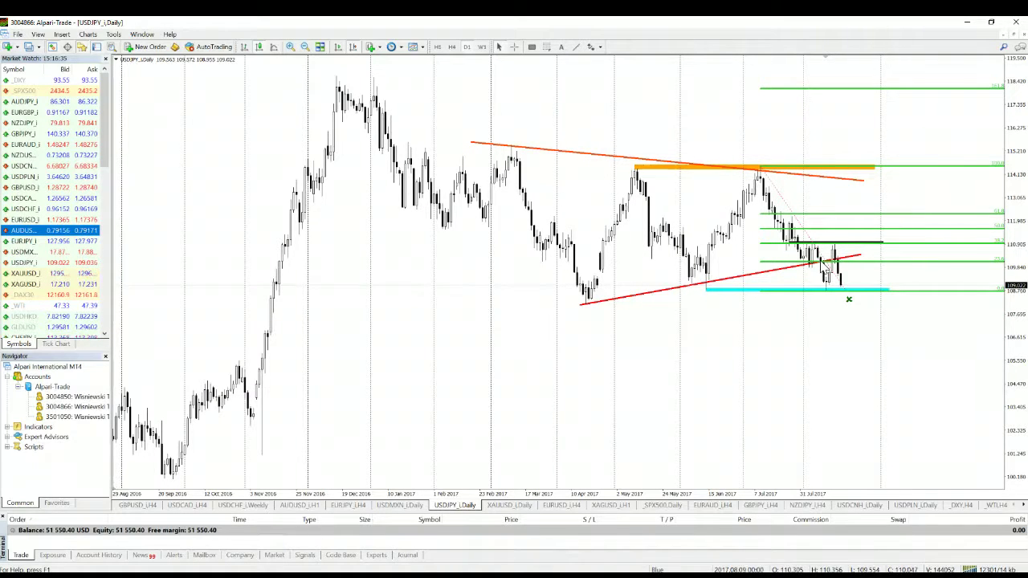
pyautogui.moveTo(836, 287); pyautogui.dragTo(707, 295)
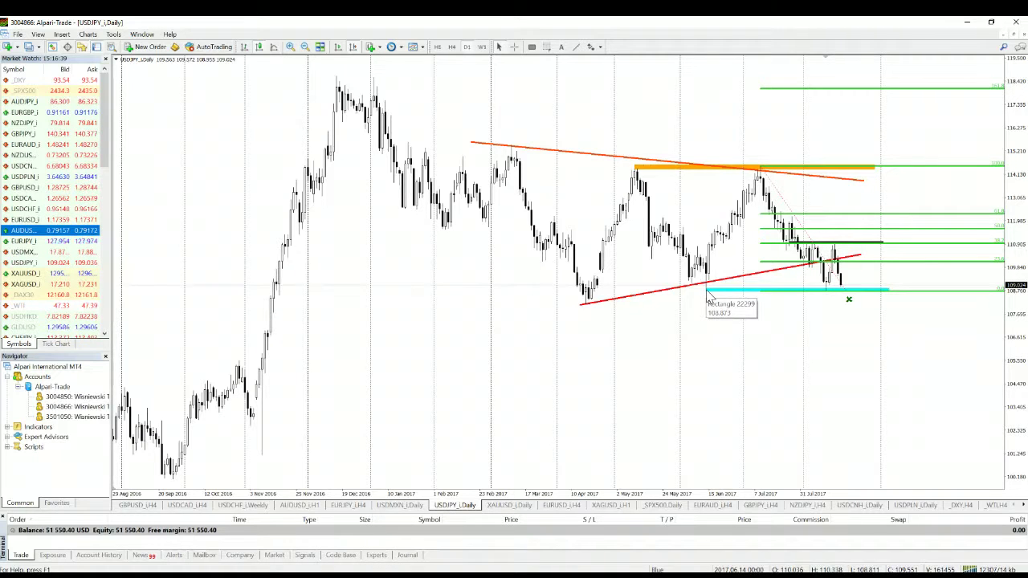
pyautogui.click(843, 252)
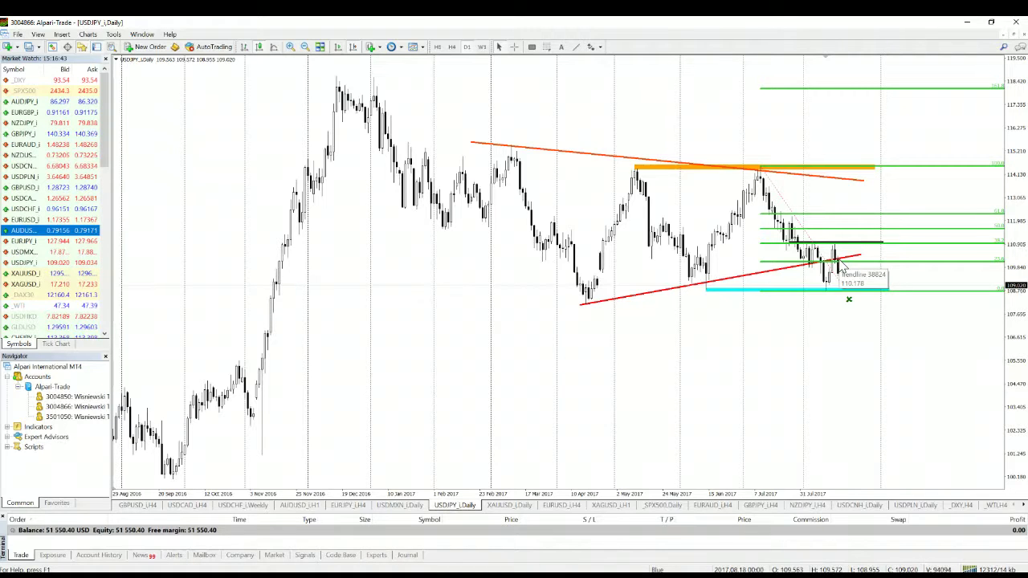
pyautogui.click(847, 257)
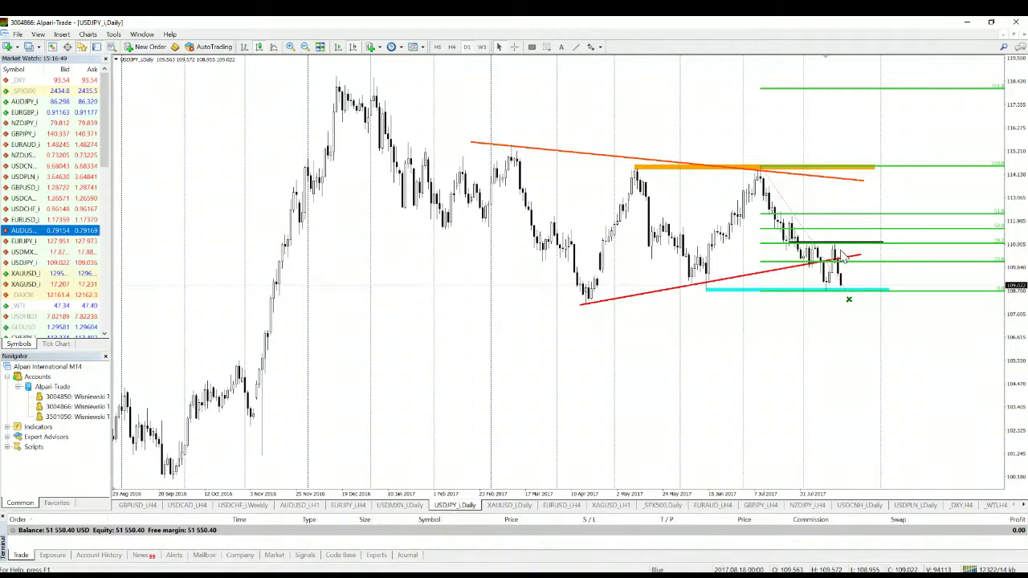
pyautogui.click(454, 47)
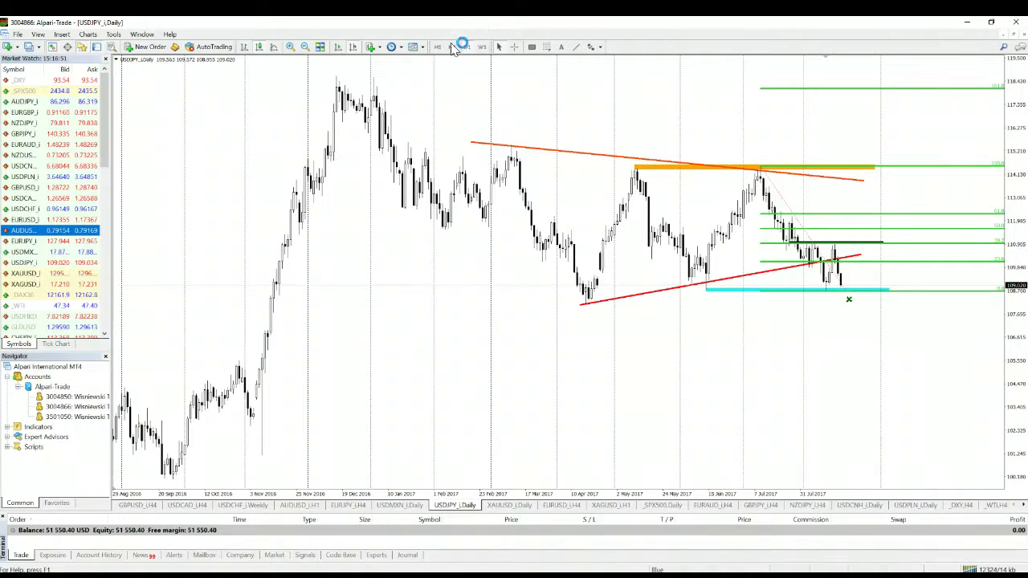
pyautogui.click(305, 46)
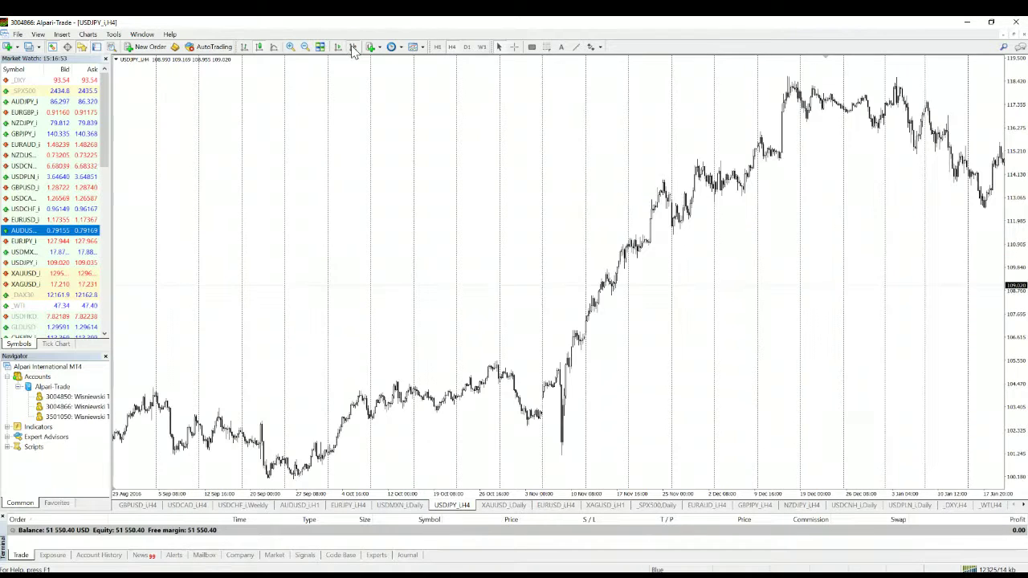
pyautogui.click(352, 47)
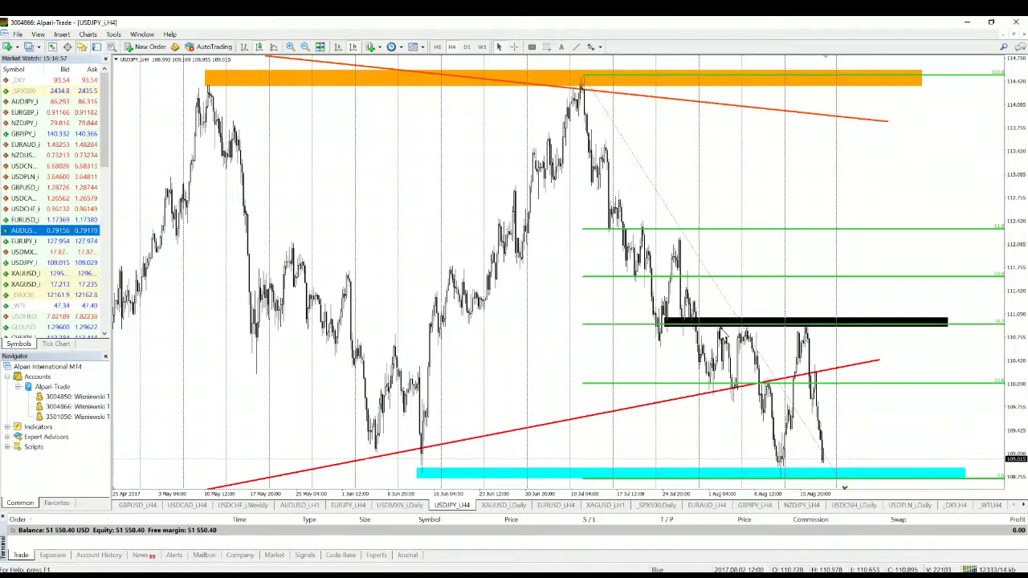
pyautogui.click(759, 328)
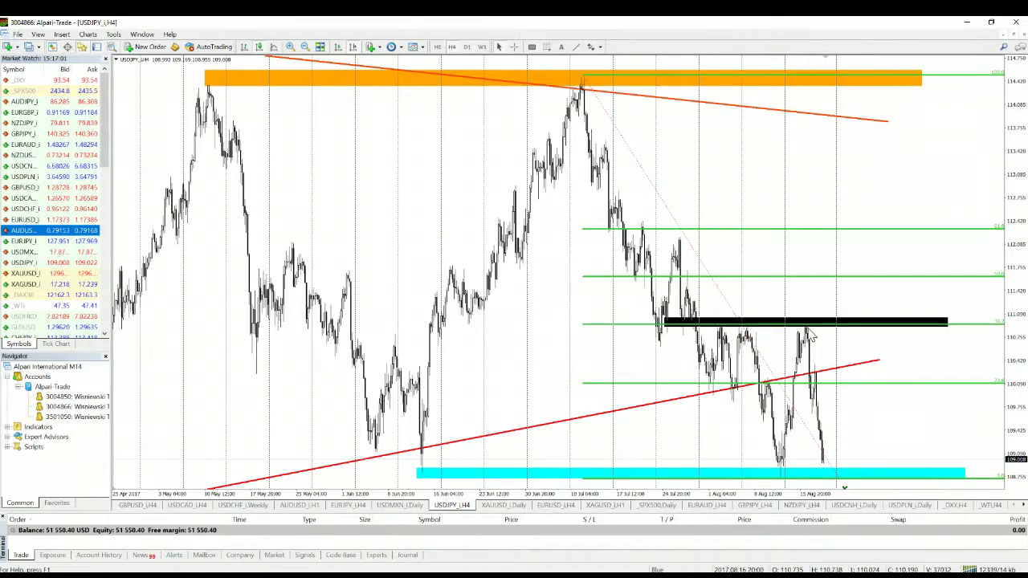
pyautogui.click(951, 472)
pyautogui.click(820, 323)
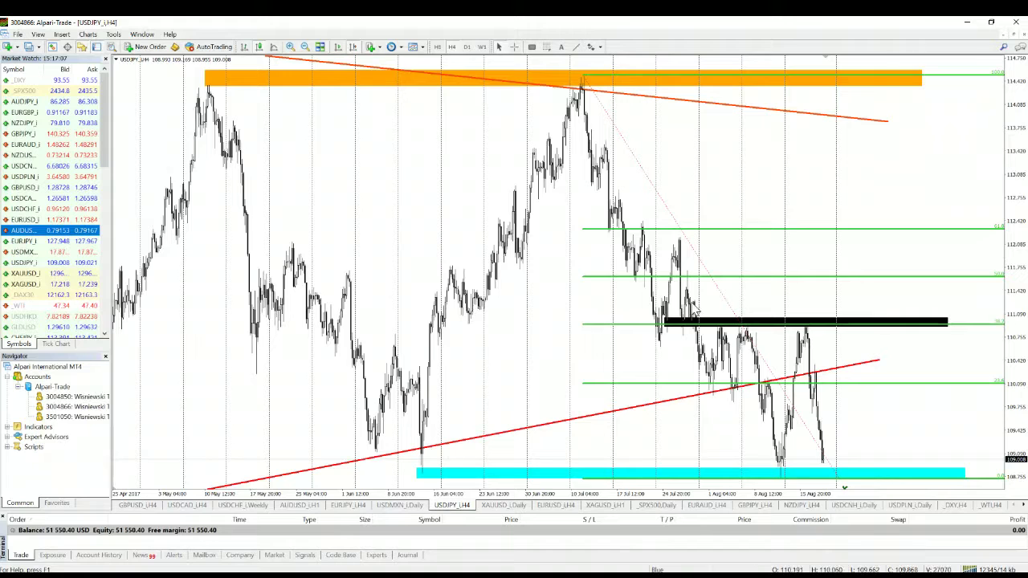
pyautogui.click(472, 47)
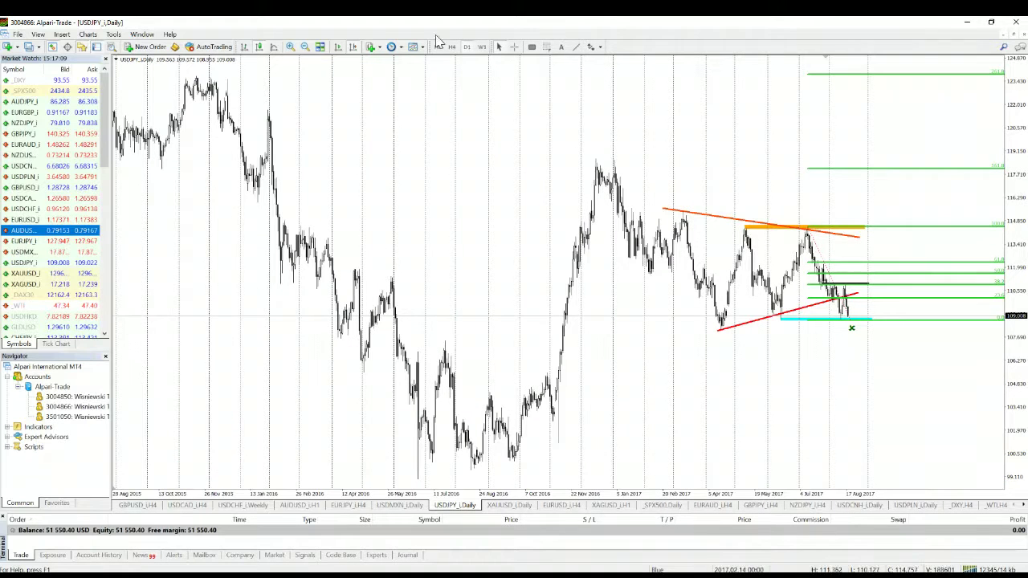
# - Zoom in on the latest USDJPY daily bars
pyautogui.click(291, 49)
pyautogui.click(350, 46)
pyautogui.click(837, 288)
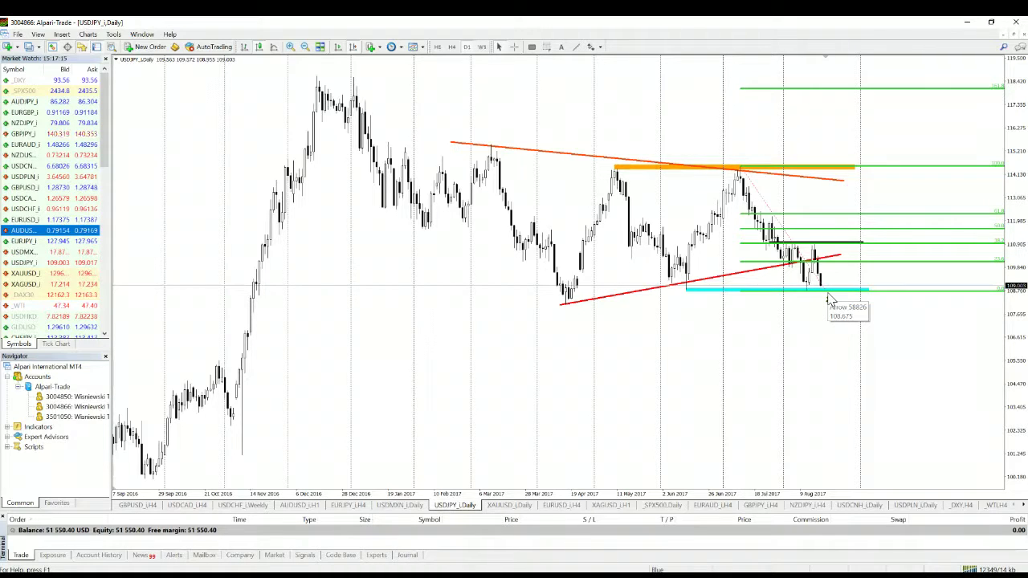
# - Extend the cyan support line slightly left, then switch to the XAUUSD daily chart
pyautogui.click(829, 295)
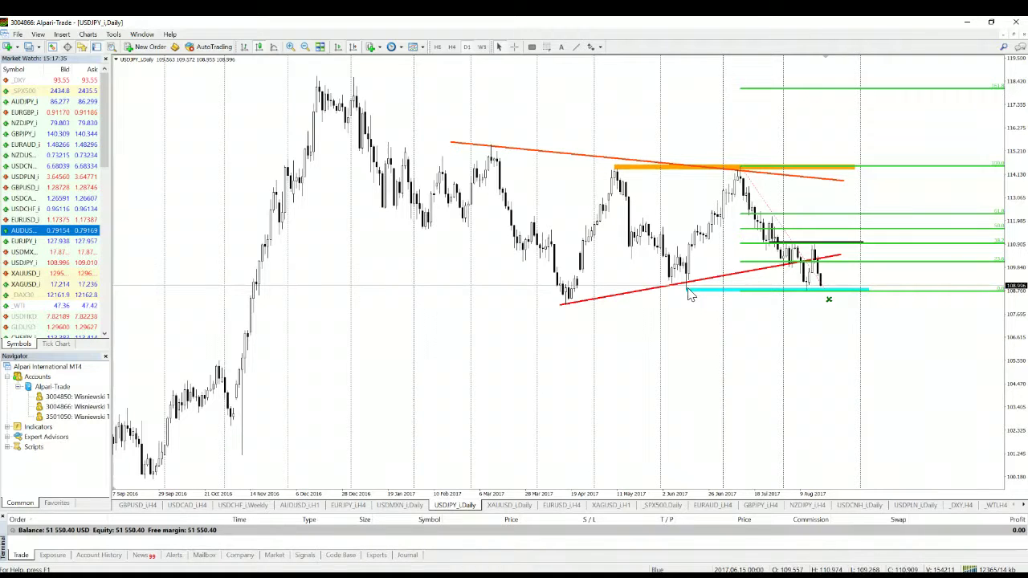
pyautogui.moveTo(686, 294); pyautogui.dragTo(676, 295)
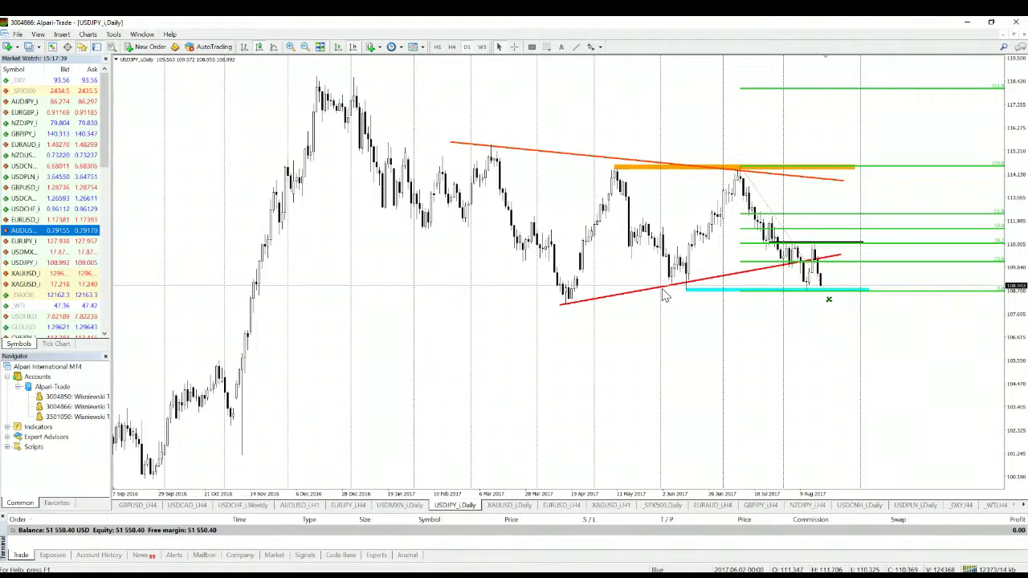
pyautogui.click(507, 505)
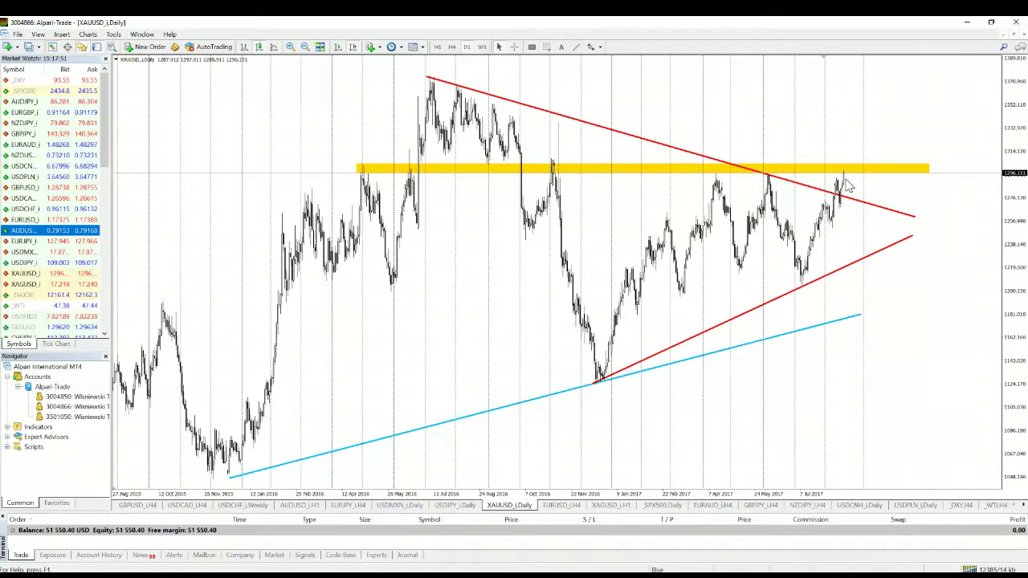
# - Turn on the crosshair to read XAUUSD prices, then switch to the W1 timeframe
pyautogui.click(135, 64)
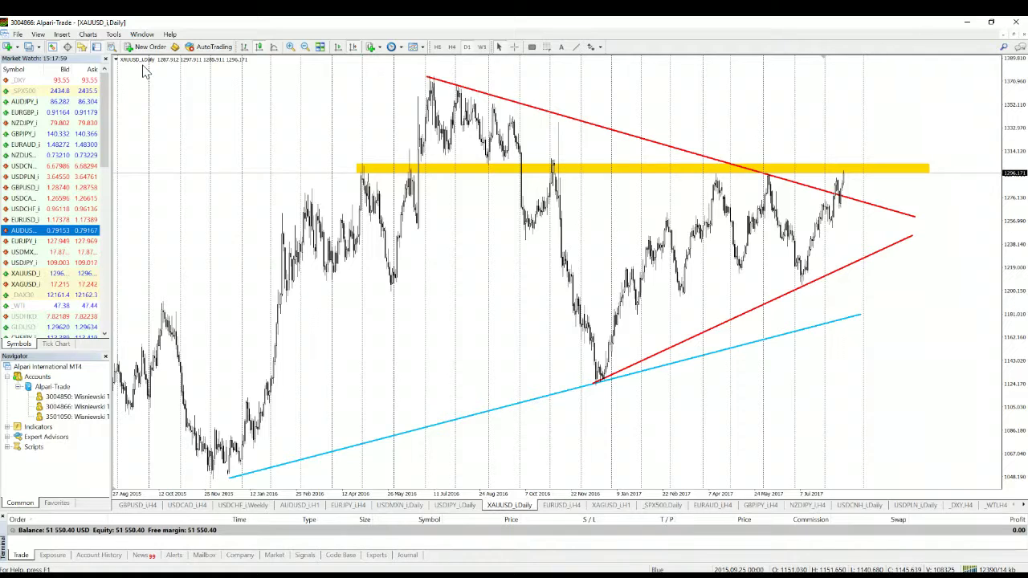
pyautogui.click(146, 70)
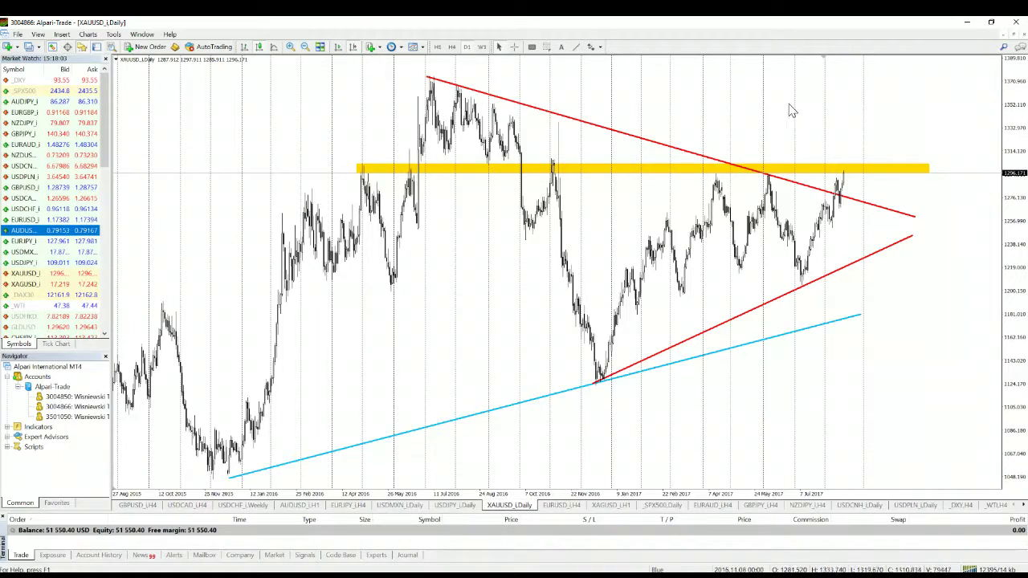
pyautogui.click(514, 47)
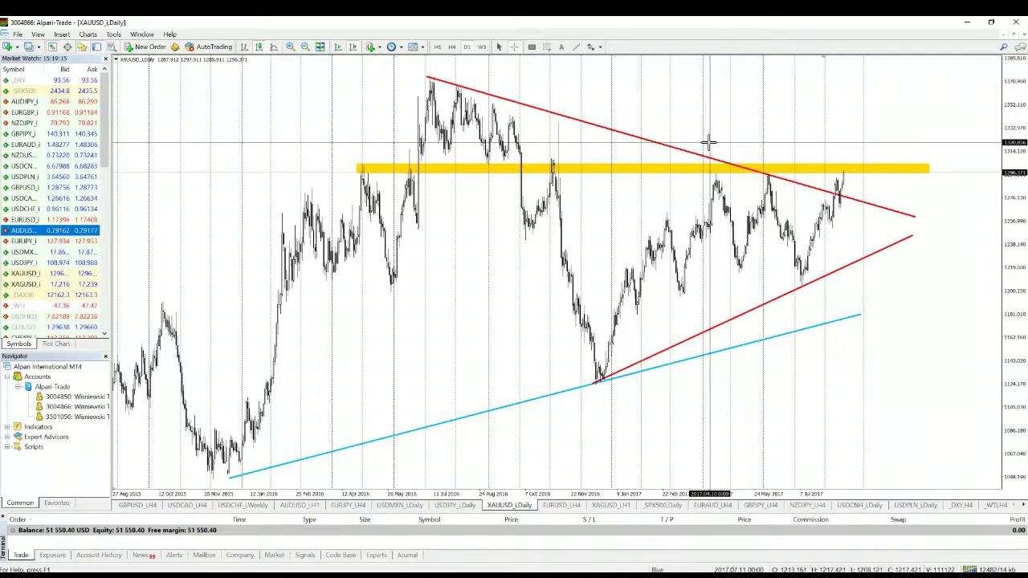
pyautogui.click(480, 47)
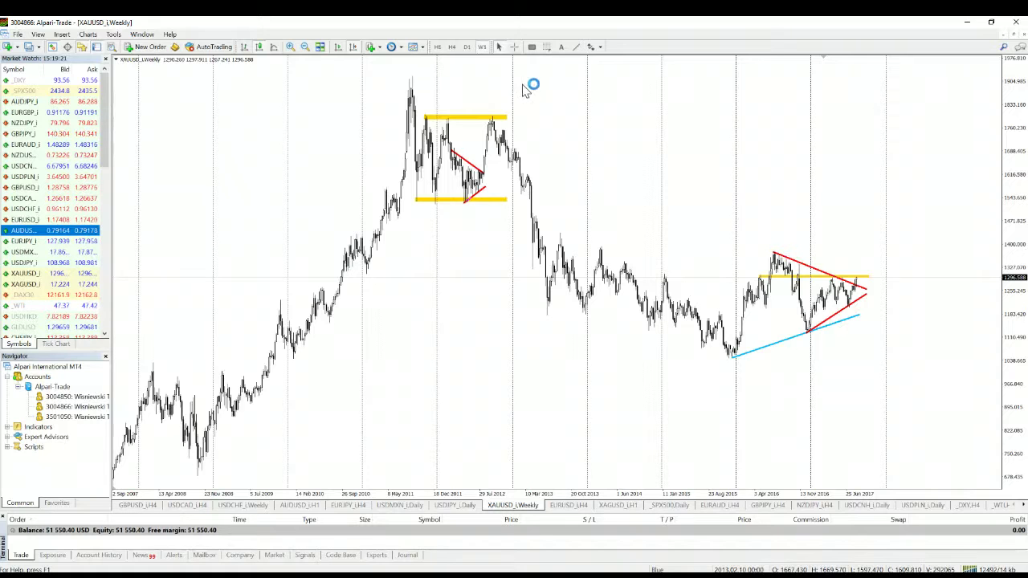
# - Draw a trend line down from the 2011 high, colour it Blue and nudge its right end
pyautogui.click(577, 47)
pyautogui.moveTo(409, 80)
pyautogui.mouseDown()
pyautogui.moveTo(905, 313)
pyautogui.moveTo(885, 300)
pyautogui.mouseUp()
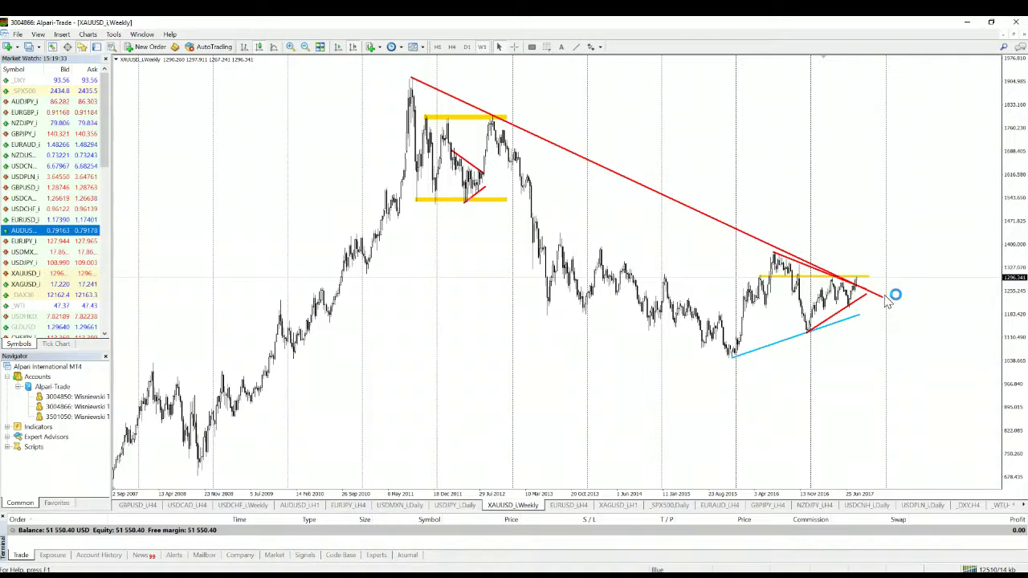
pyautogui.rightClick(887, 299)
pyautogui.click(911, 300)
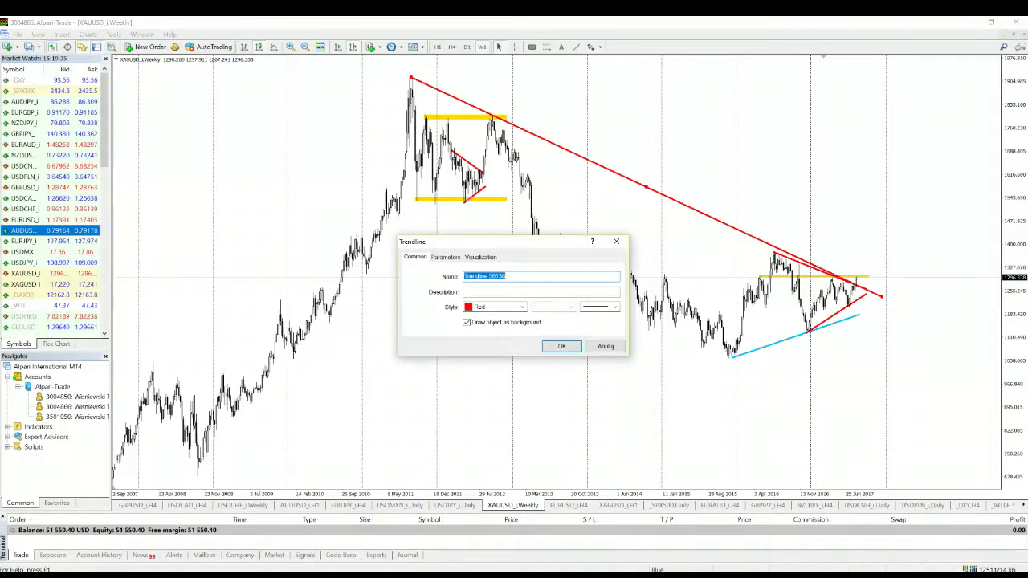
pyautogui.click(522, 308)
pyautogui.click(518, 370)
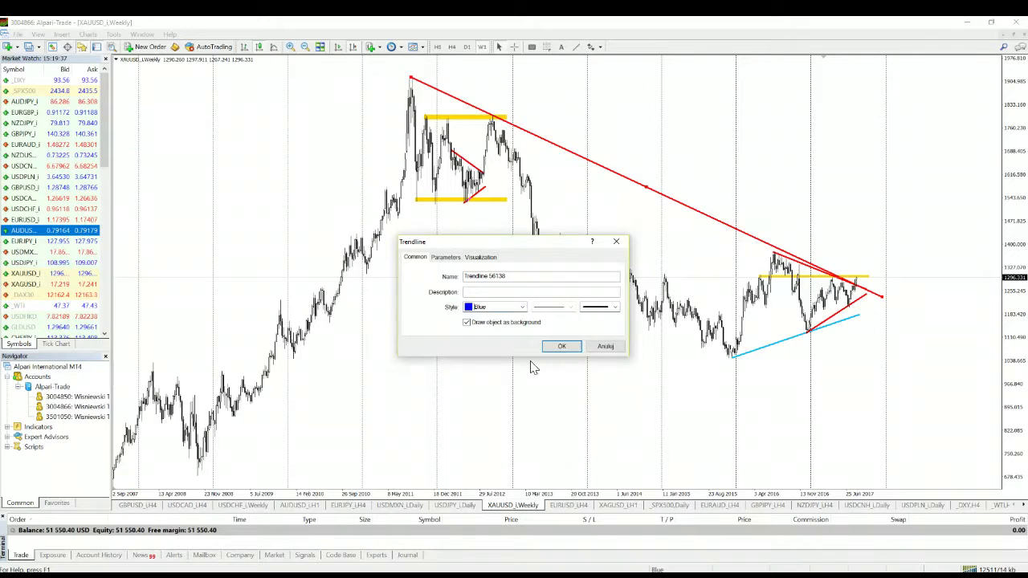
pyautogui.click(560, 346)
pyautogui.moveTo(883, 296); pyautogui.dragTo(878, 298)
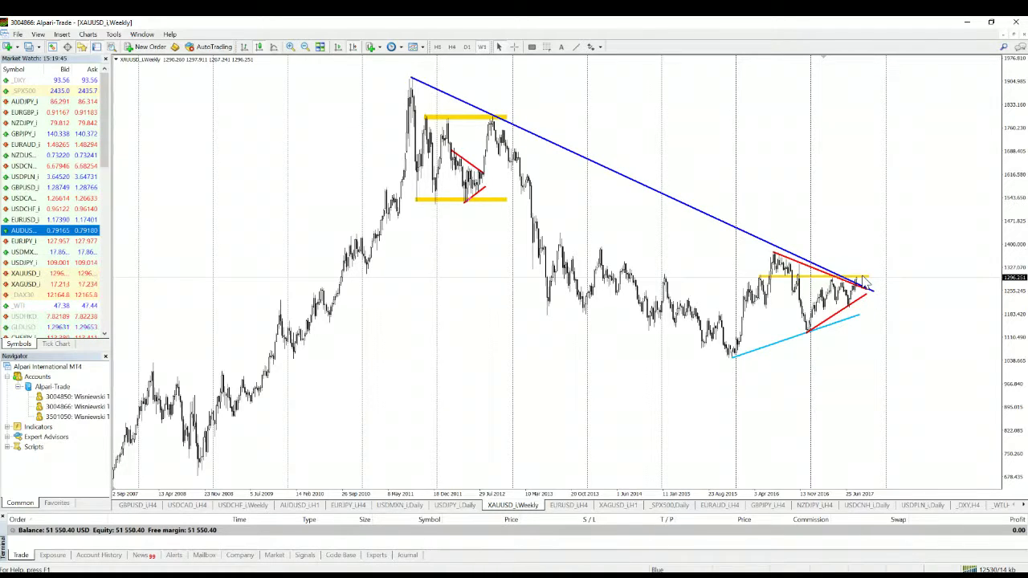
# - Draw another trend line across the XAUUSD weekly chart and pan toward earlier years
pyautogui.moveTo(606, 397); pyautogui.dragTo(591, 356)
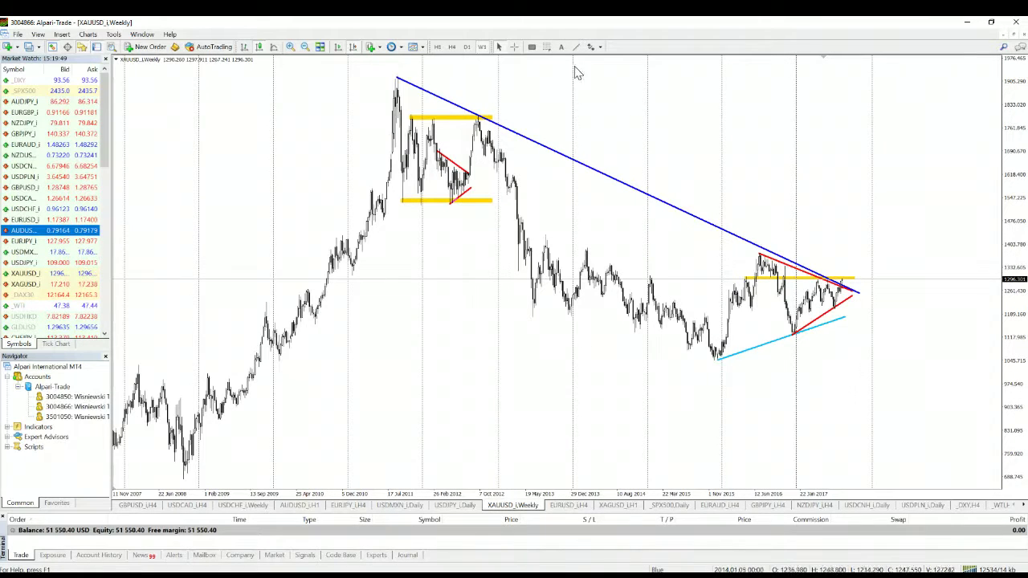
pyautogui.moveTo(352, 273)
pyautogui.mouseDown()
pyautogui.moveTo(794, 392)
pyautogui.moveTo(839, 388)
pyautogui.mouseUp()
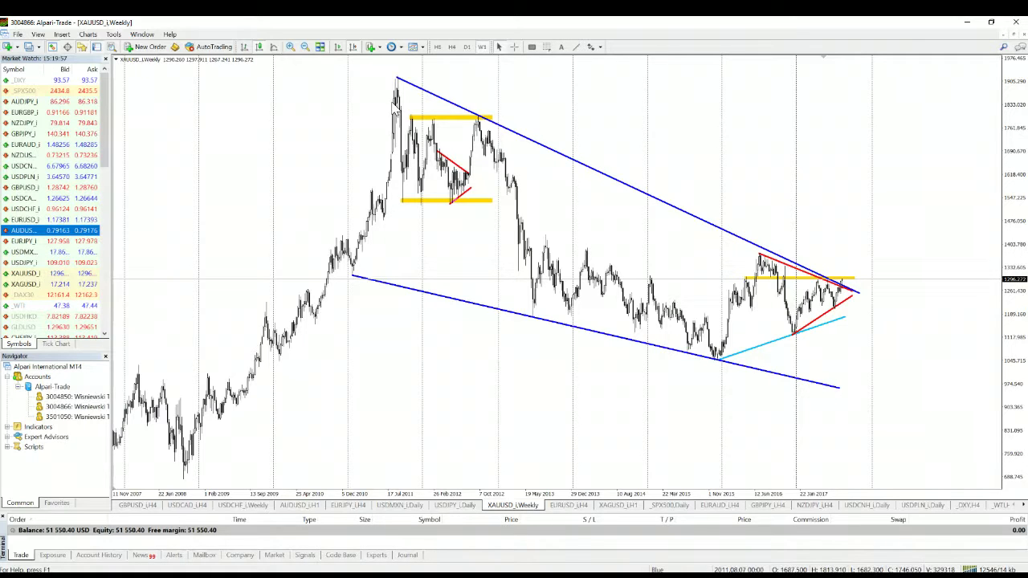
pyautogui.click(395, 101)
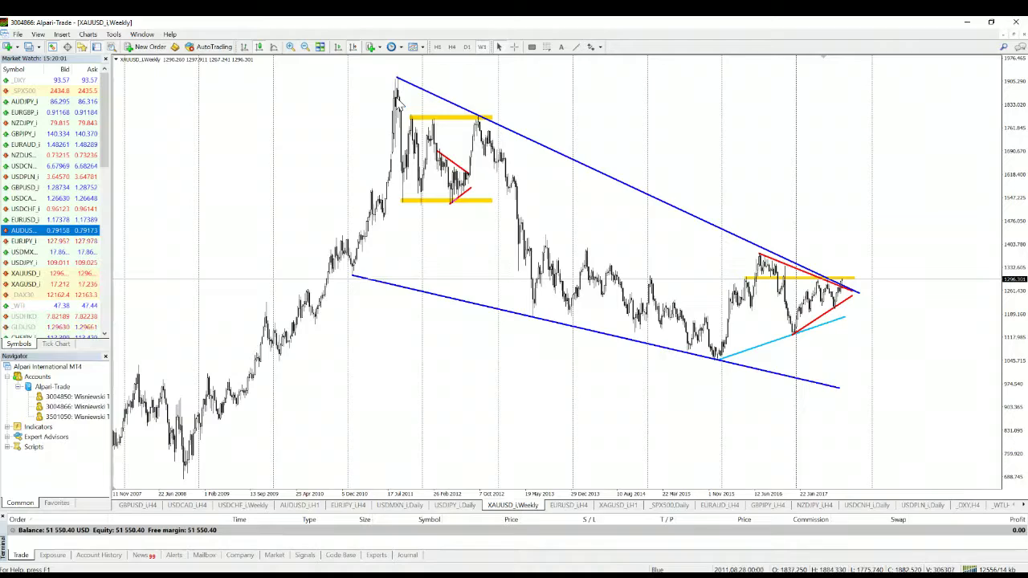
pyautogui.moveTo(526, 103); pyautogui.dragTo(579, 95)
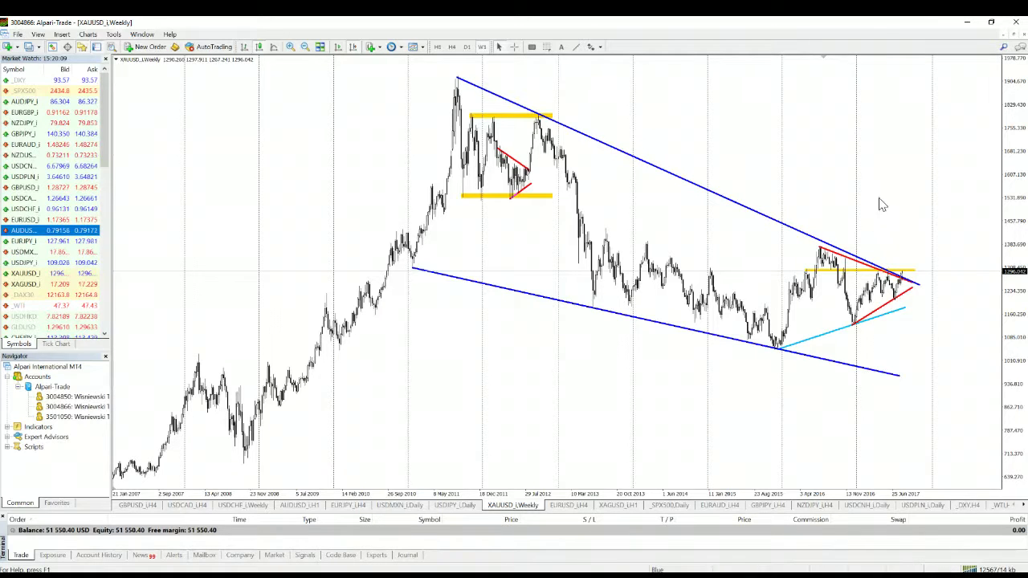
# - Zoom in on the triangle apex and inspect the converging trendlines
pyautogui.scroll(-3, 850, 163)
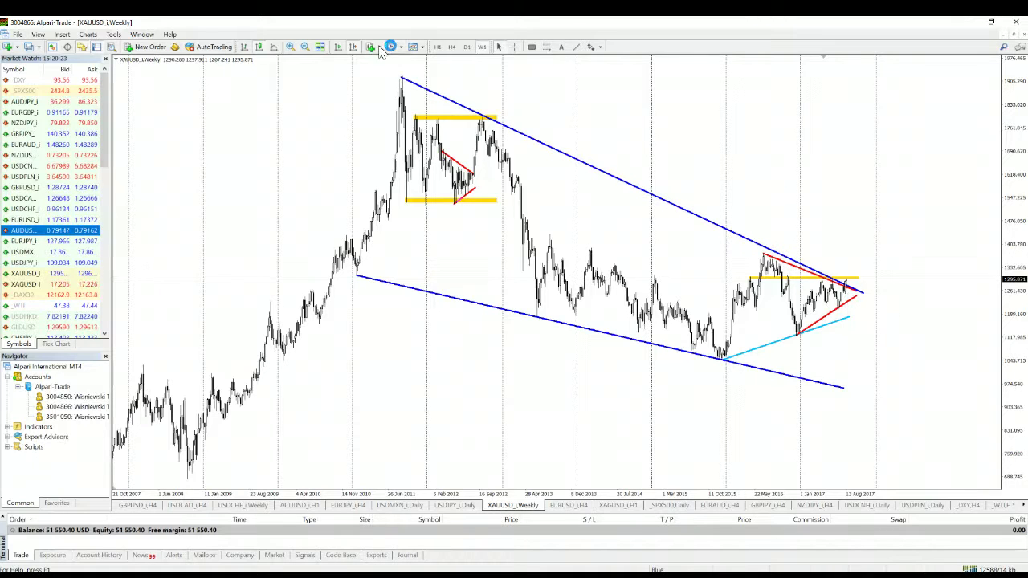
pyautogui.click(290, 47)
pyautogui.click(337, 46)
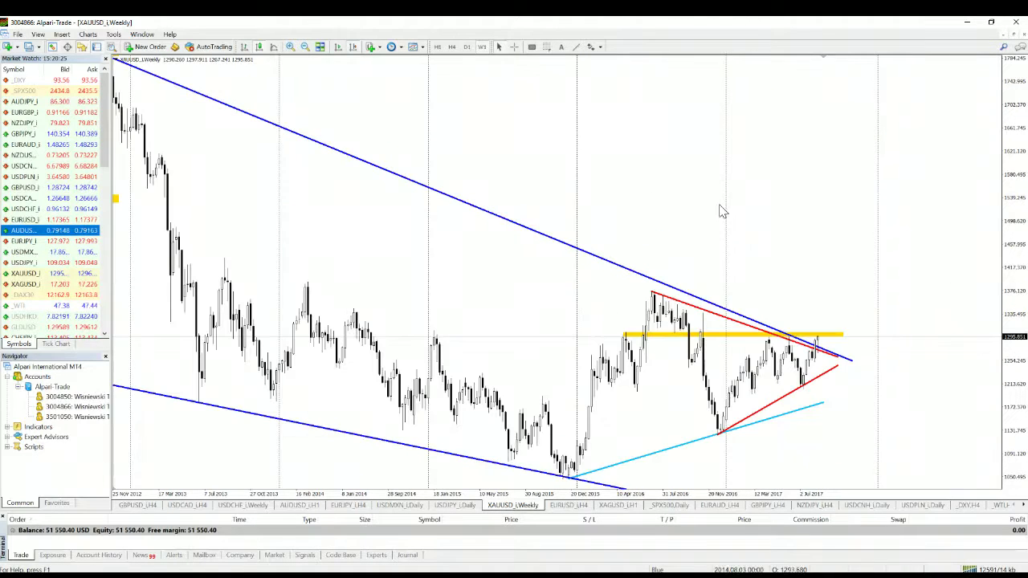
pyautogui.click(826, 353)
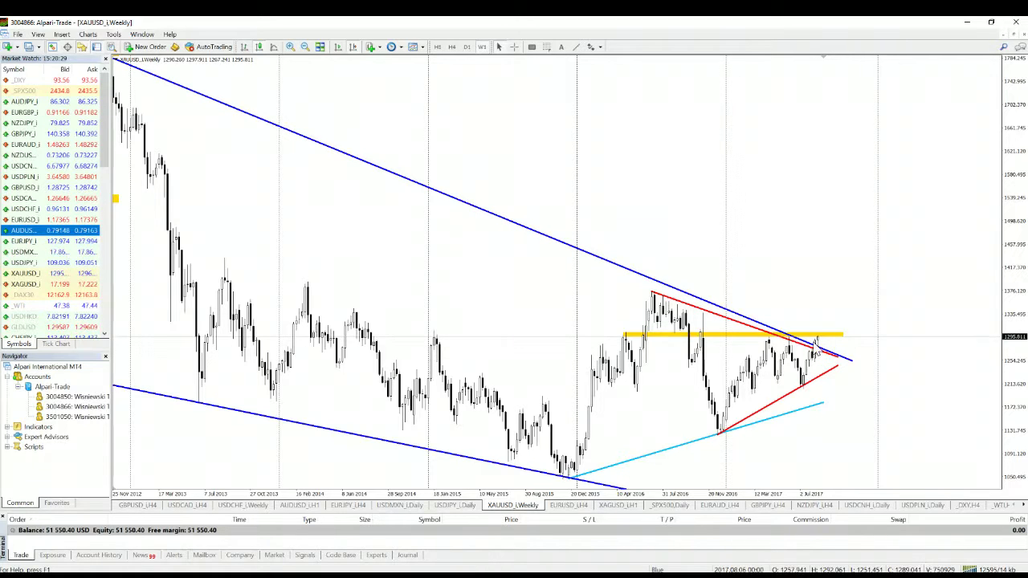
pyautogui.click(826, 356)
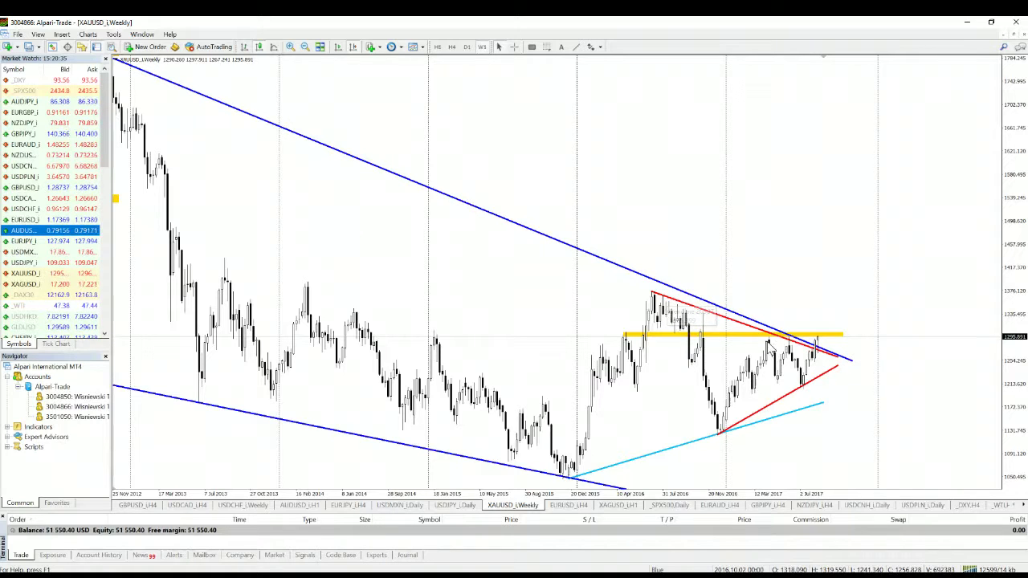
pyautogui.click(826, 344)
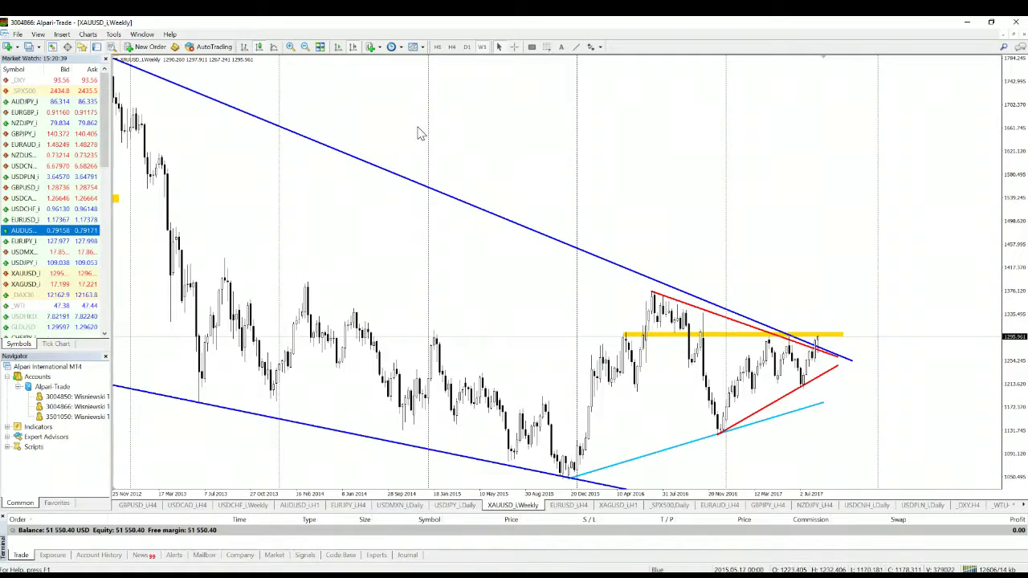
# - Zoom the gold chart back out and switch to the EURUSD H4 chart
pyautogui.click(305, 48)
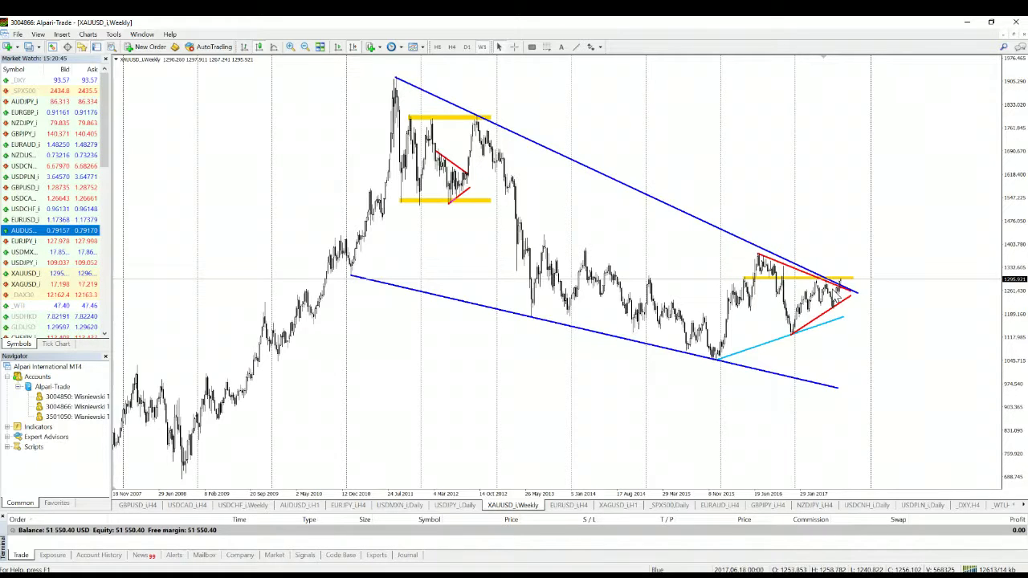
pyautogui.click(850, 288)
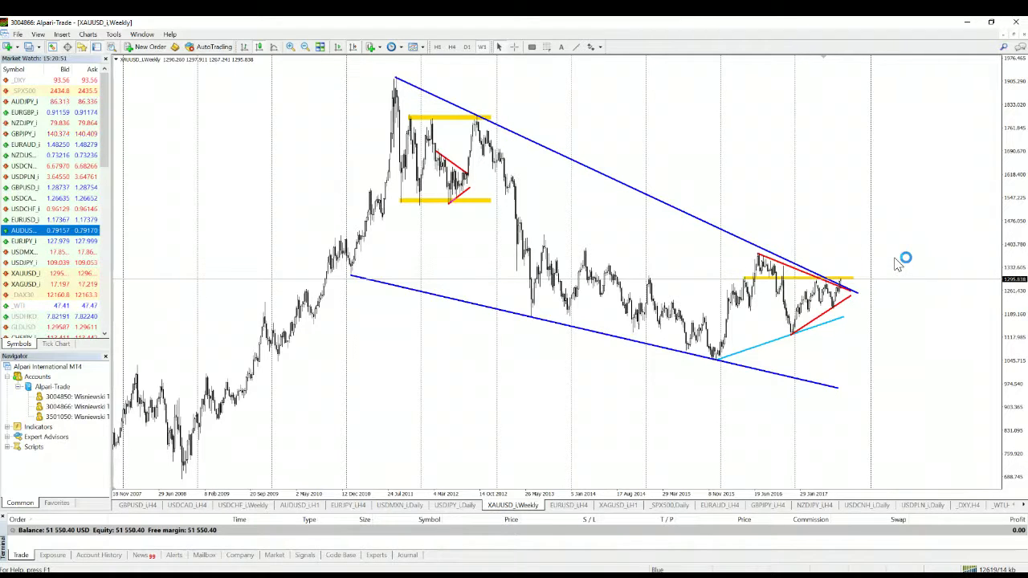
pyautogui.click(568, 506)
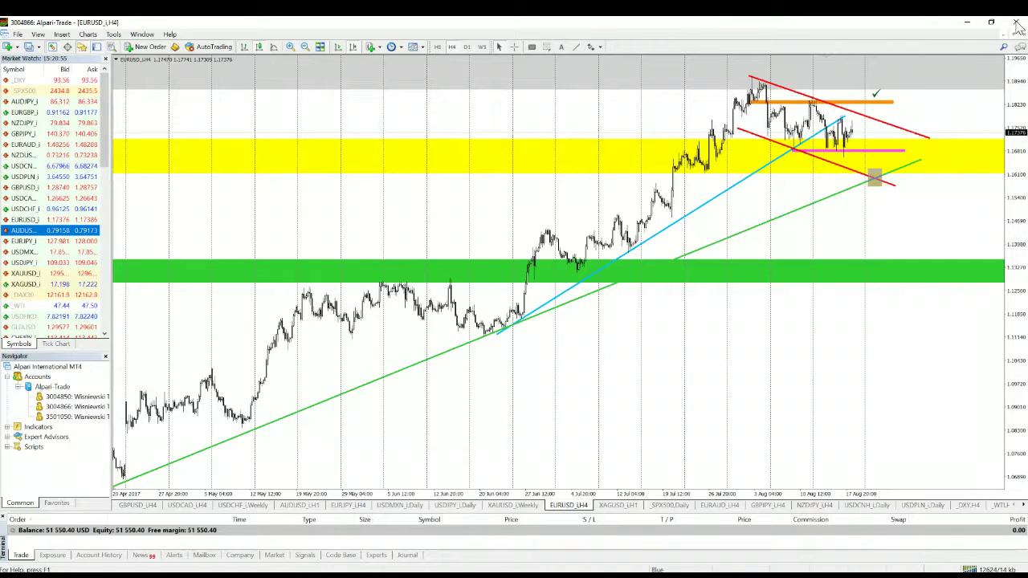
# - Scroll the EURUSD H4 chart and select the pink horizontal line
pyautogui.hscroll(-2, 884, 232)
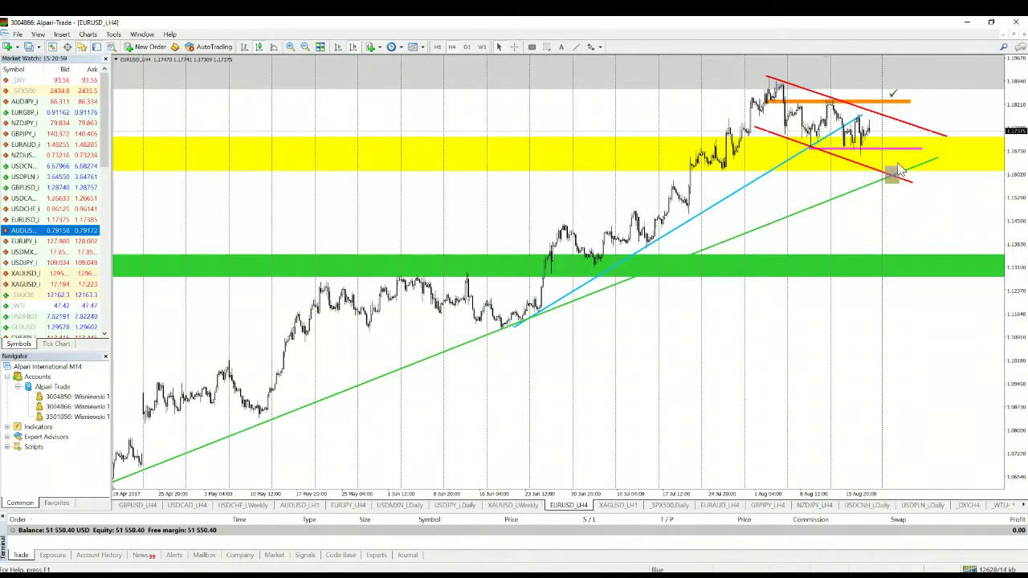
pyautogui.hscroll(-5, 808, 282)
pyautogui.hscroll(1, 811, 277)
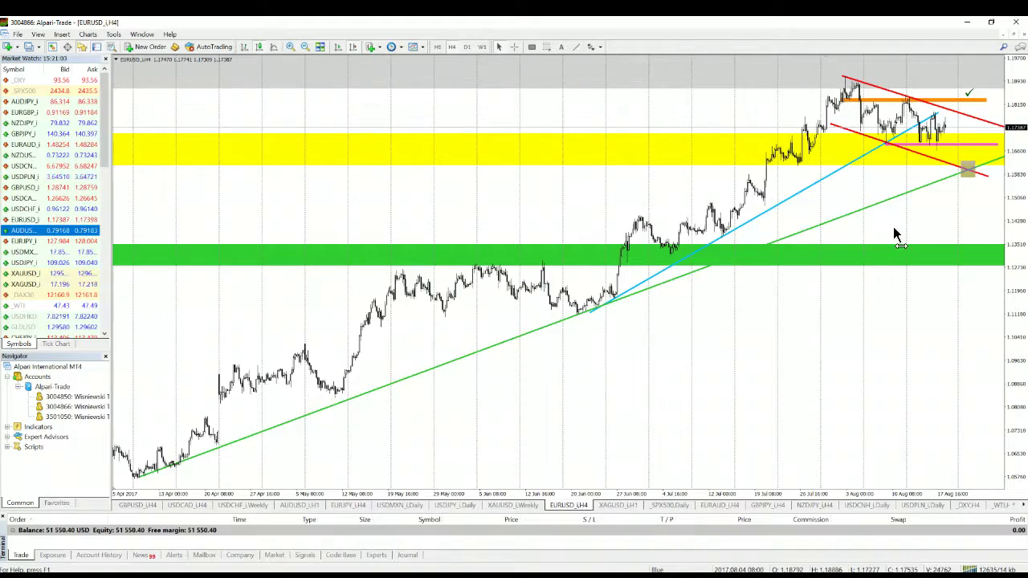
pyautogui.hscroll(4, 893, 227)
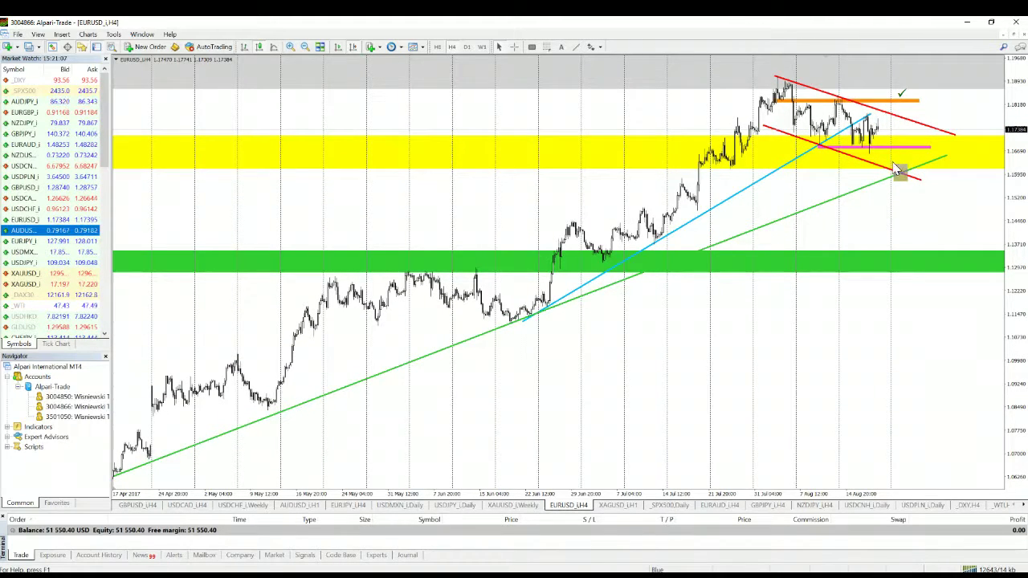
pyautogui.click(818, 160)
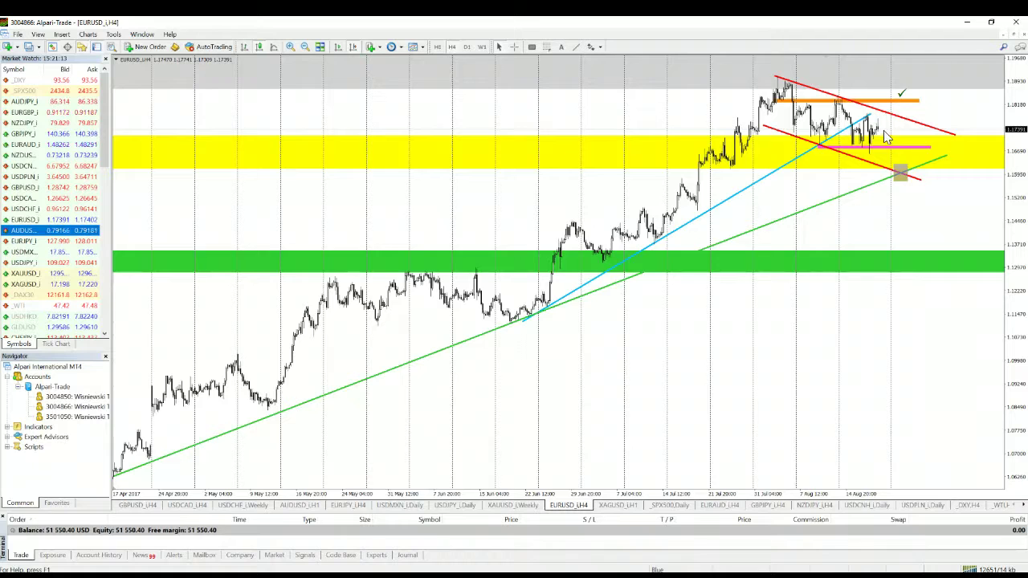
pyautogui.click(969, 169)
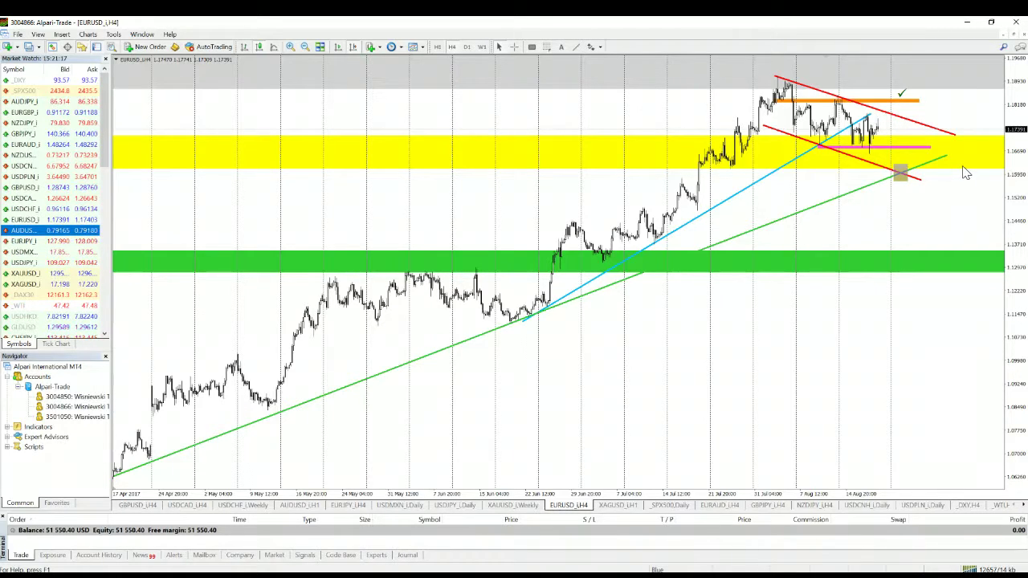
pyautogui.click(878, 149)
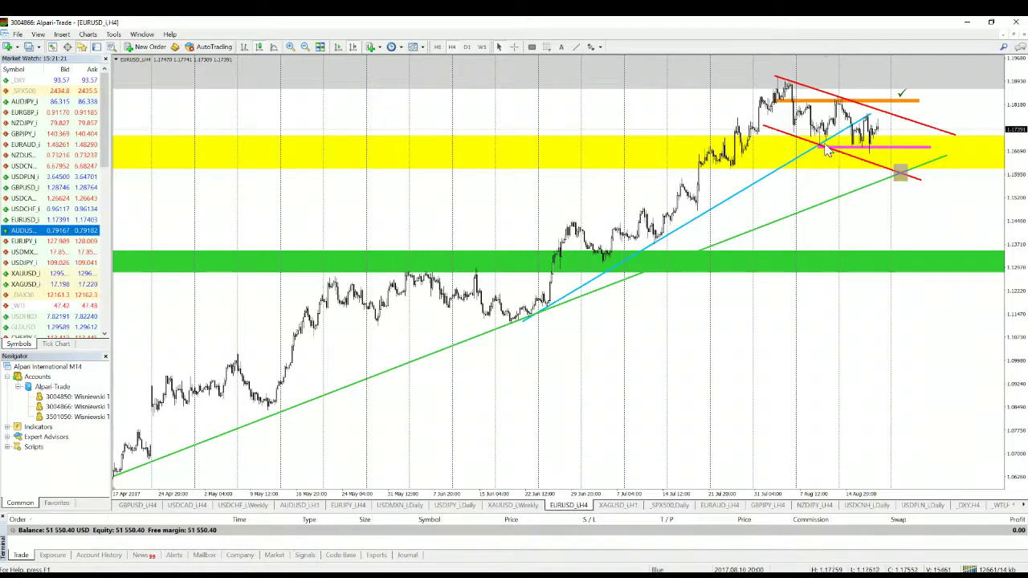
pyautogui.click(880, 148)
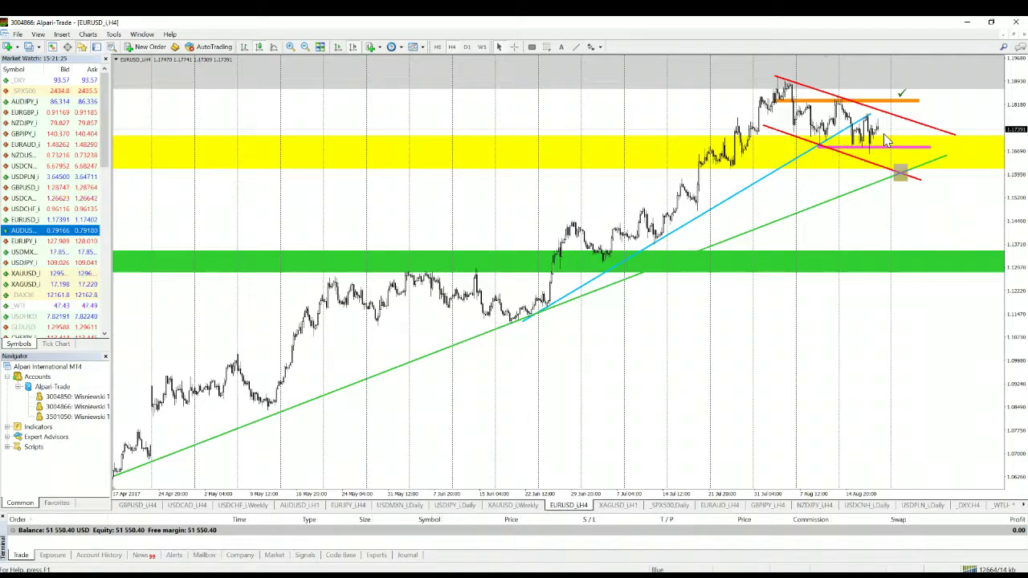
# - Extend the lower red channel line up-right, then select the grey box and pink line's end
pyautogui.click(930, 190)
pyautogui.moveTo(928, 186); pyautogui.dragTo(937, 179)
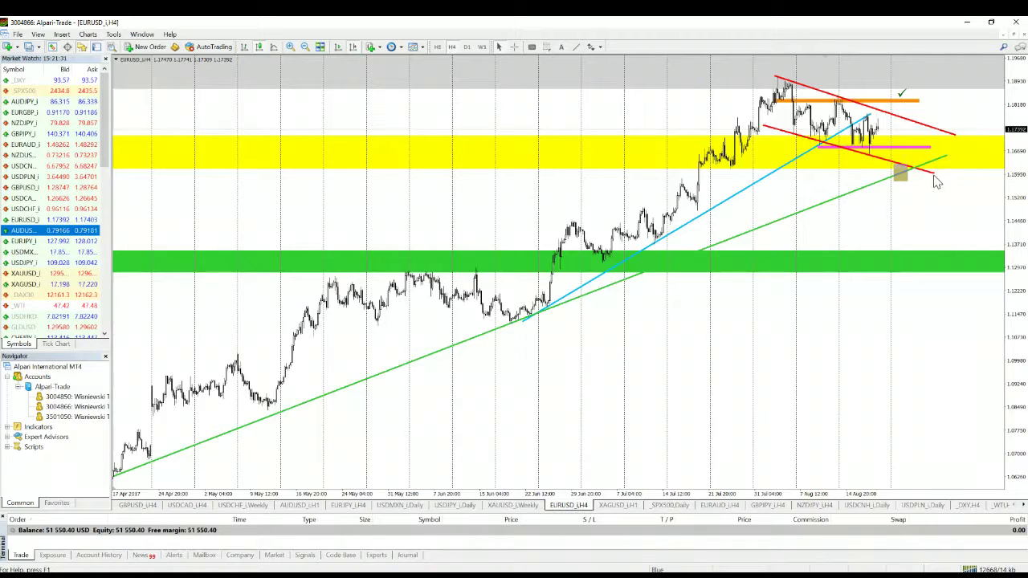
pyautogui.click(904, 182)
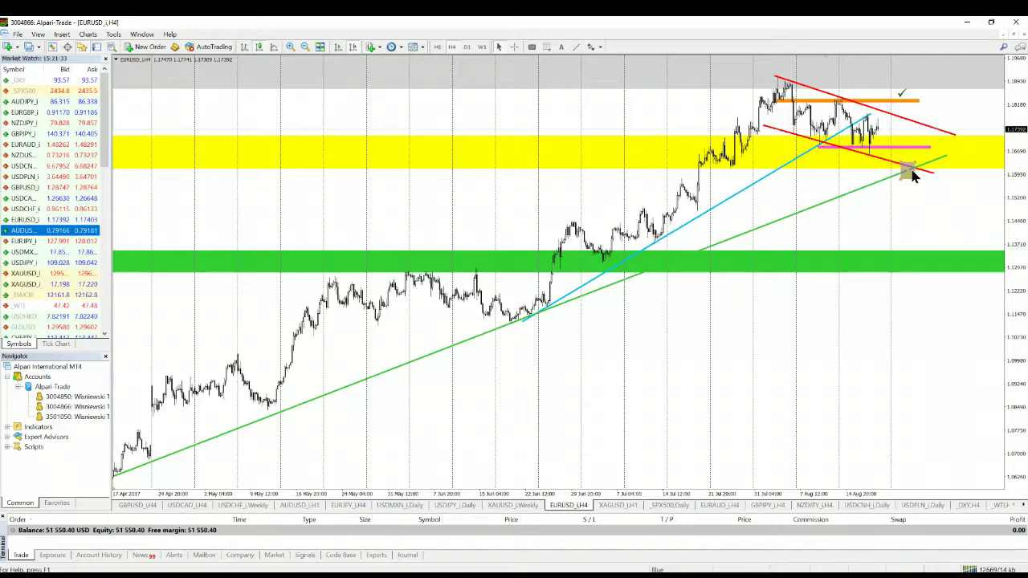
pyautogui.click(920, 174)
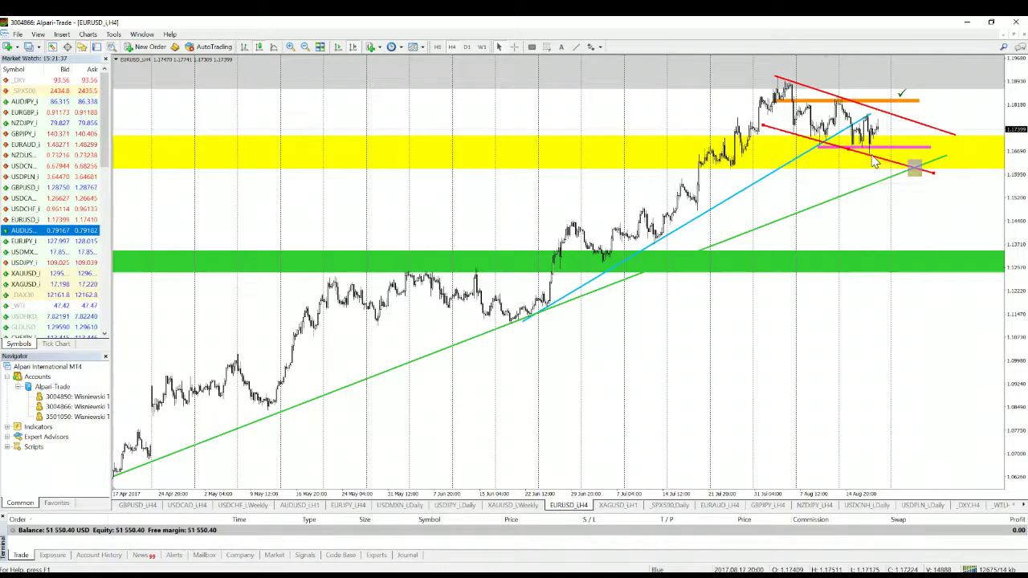
pyautogui.click(925, 173)
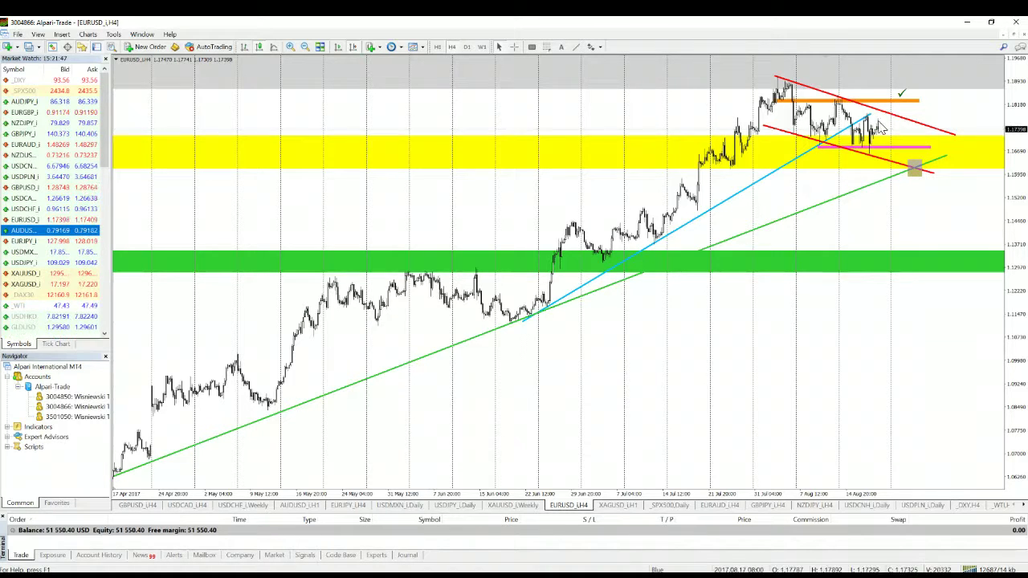
pyautogui.click(928, 165)
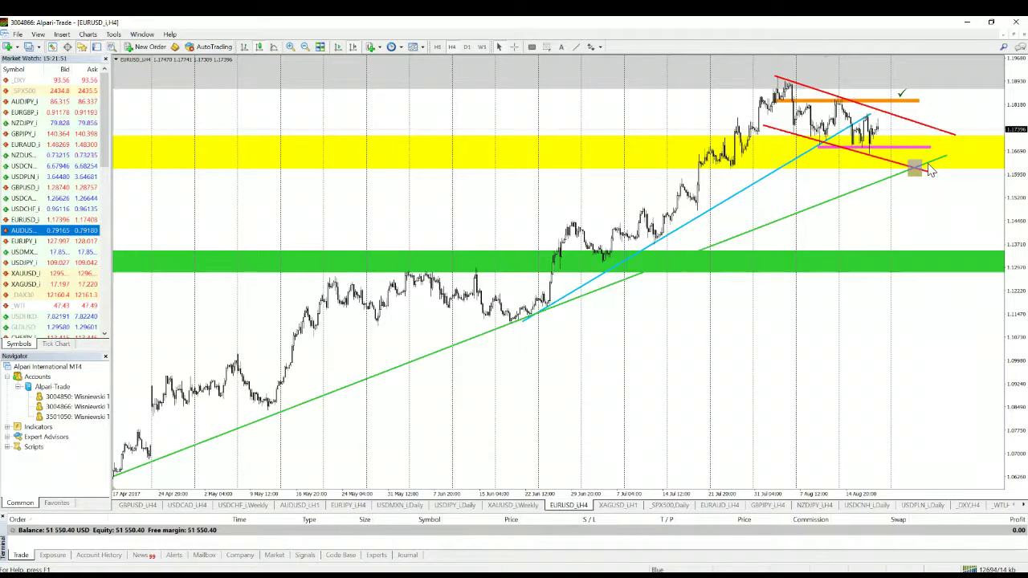
pyautogui.click(938, 152)
# - Drag the pink and orange horizontal lines' right ends further right, then open XAGUSD,H1
pyautogui.moveTo(934, 151); pyautogui.dragTo(969, 147)
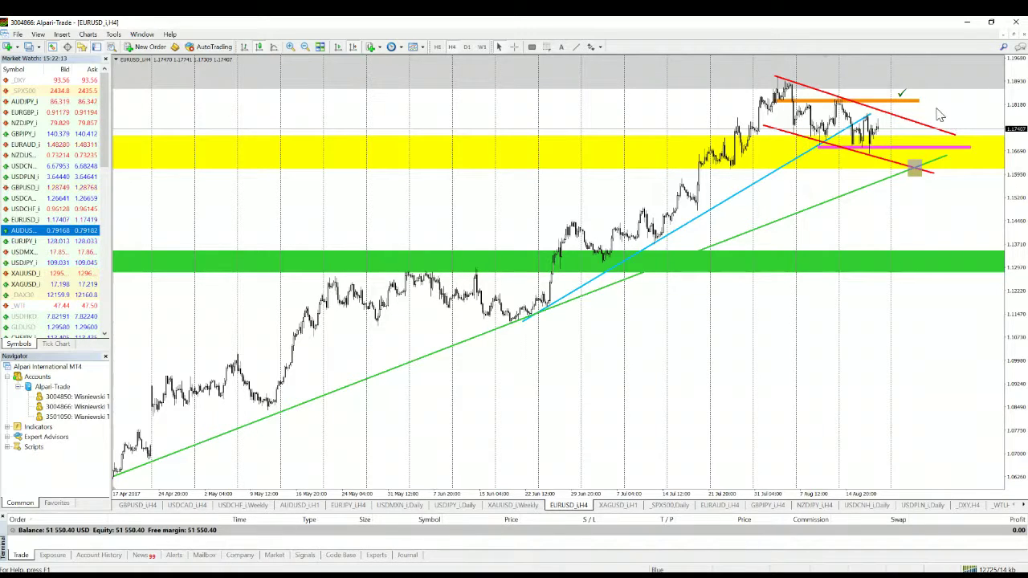
pyautogui.moveTo(916, 105); pyautogui.dragTo(993, 104)
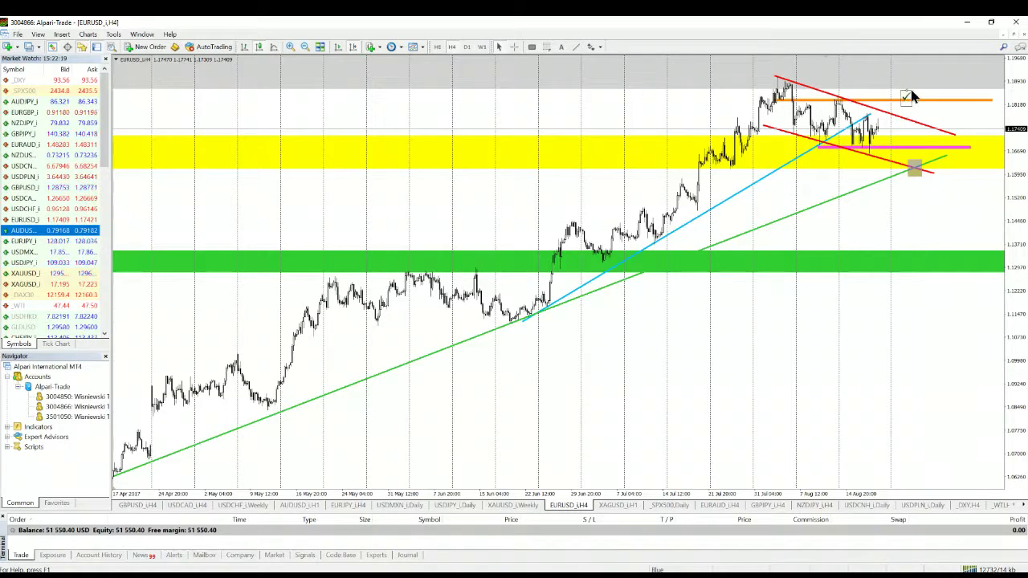
pyautogui.click(630, 504)
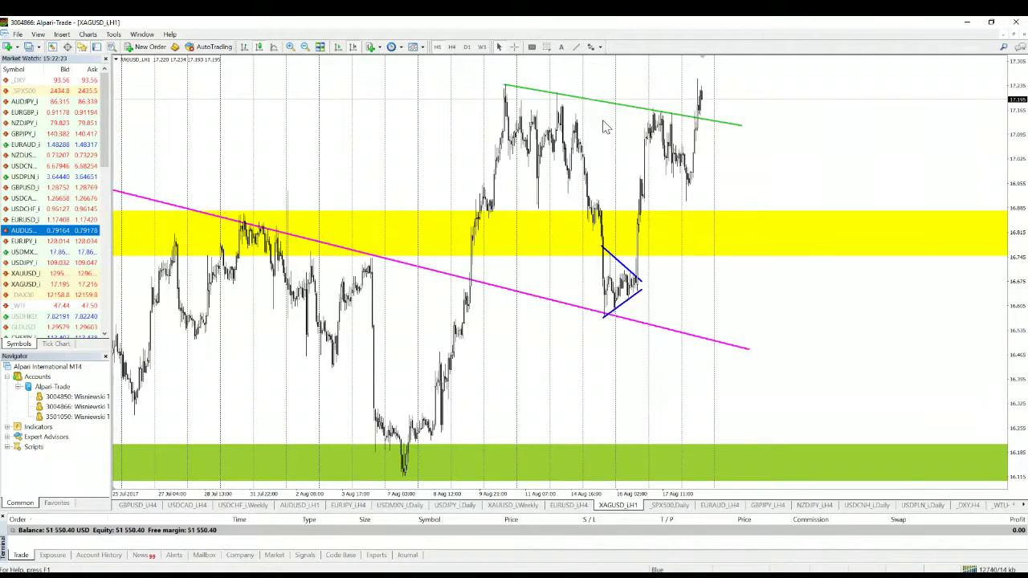
# - Select the green trendline on XAGUSD, then switch the chart to the H4 timeframe
pyautogui.click(513, 87)
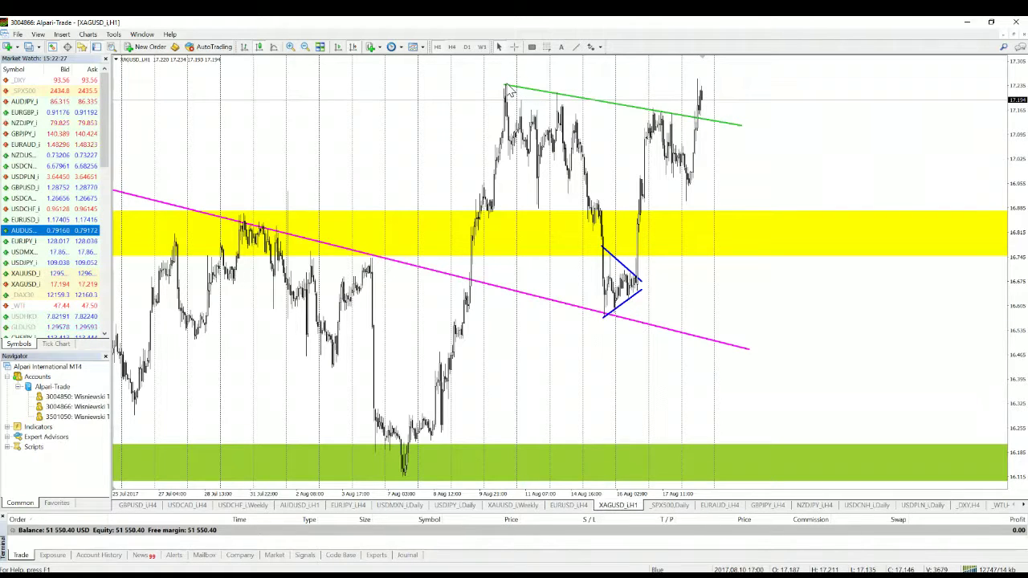
pyautogui.click(517, 91)
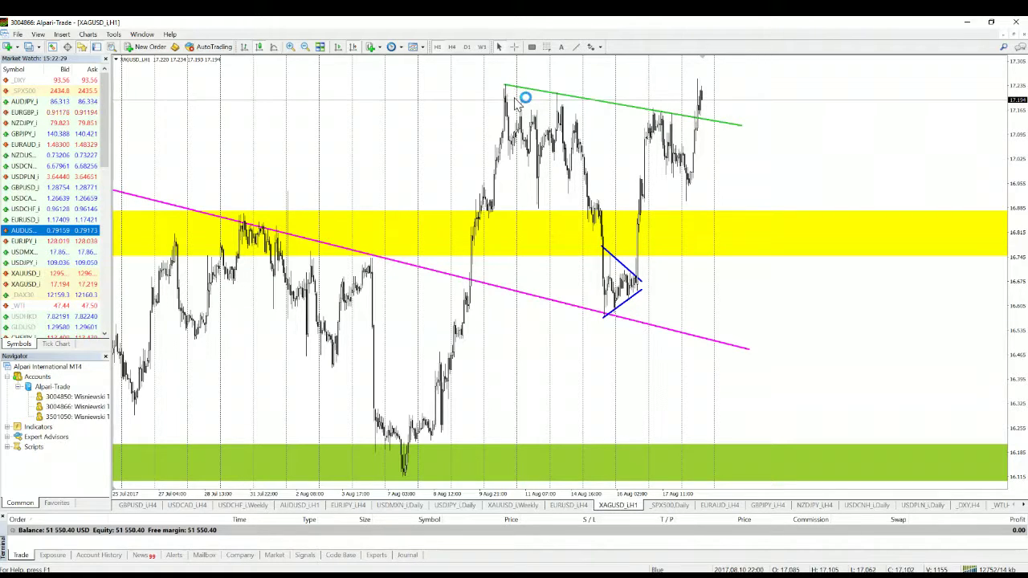
pyautogui.click(572, 111)
pyautogui.click(519, 94)
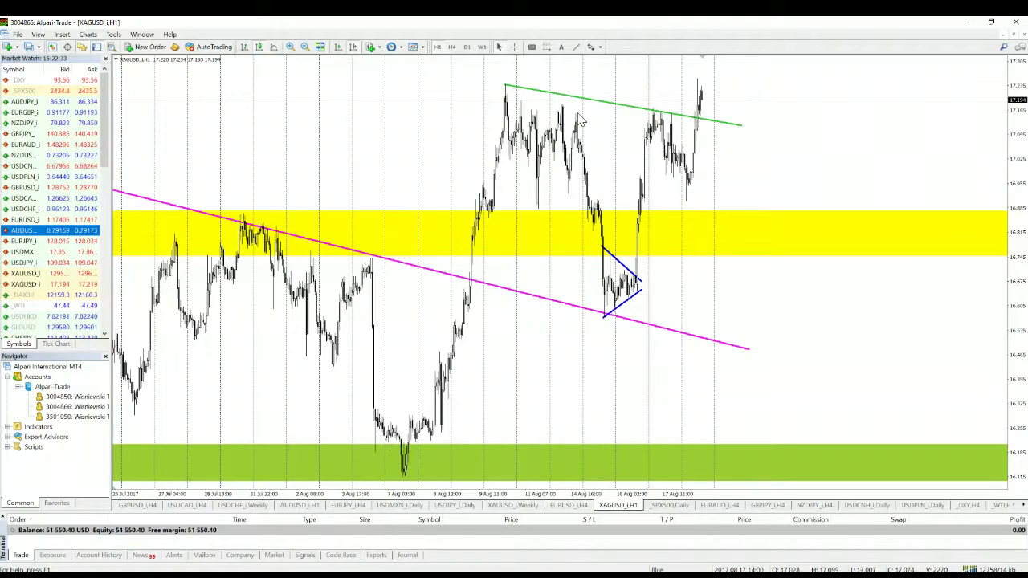
pyautogui.click(453, 48)
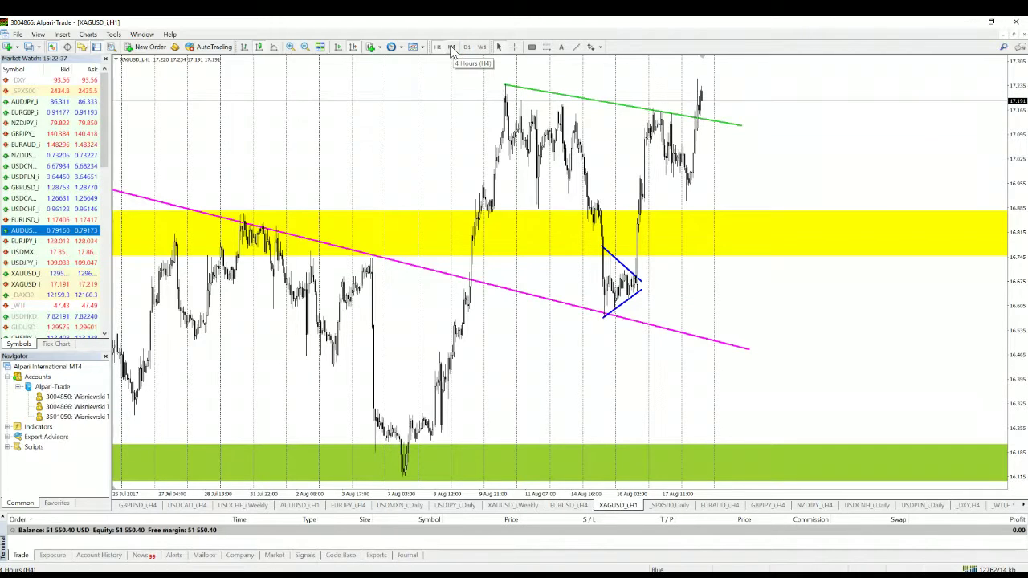
pyautogui.click(468, 47)
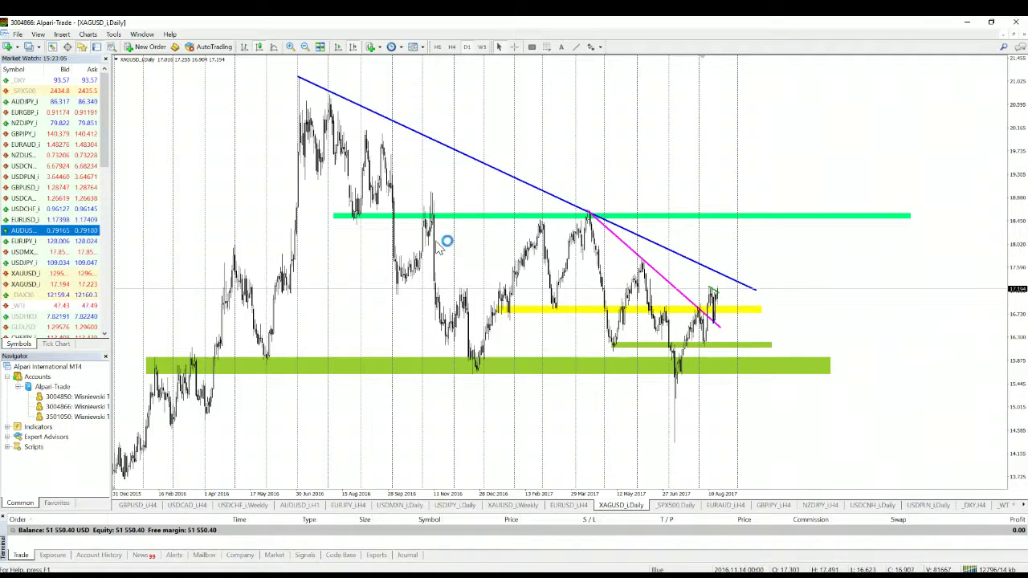
# - Read XAGUSD dates with the crosshair, then bring up the SPX500 daily chart
pyautogui.click(515, 47)
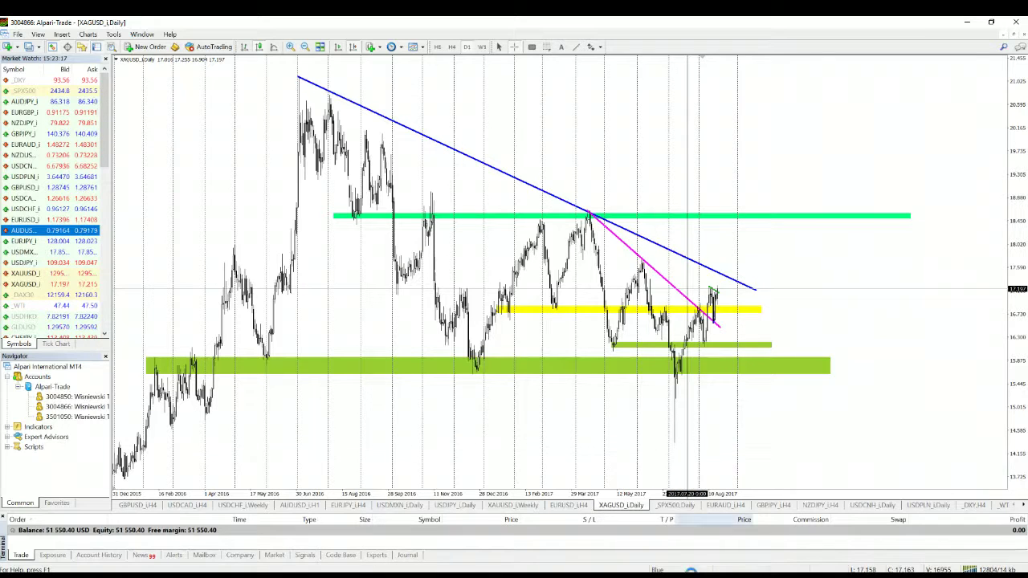
pyautogui.click(677, 507)
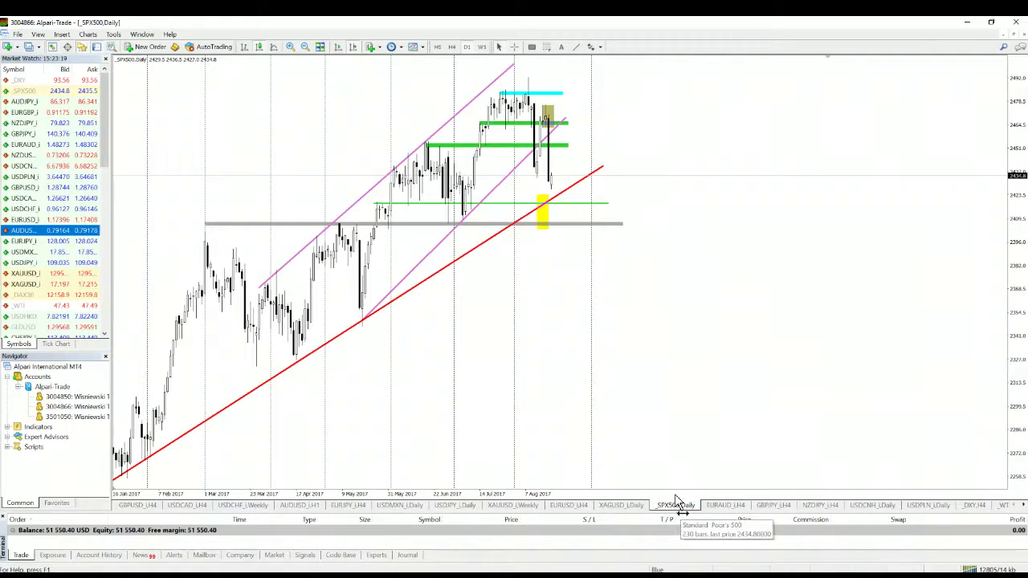
# - Switch SPX500 to the H4 timeframe and bring the latest bars into view
pyautogui.click(533, 156)
pyautogui.click(558, 126)
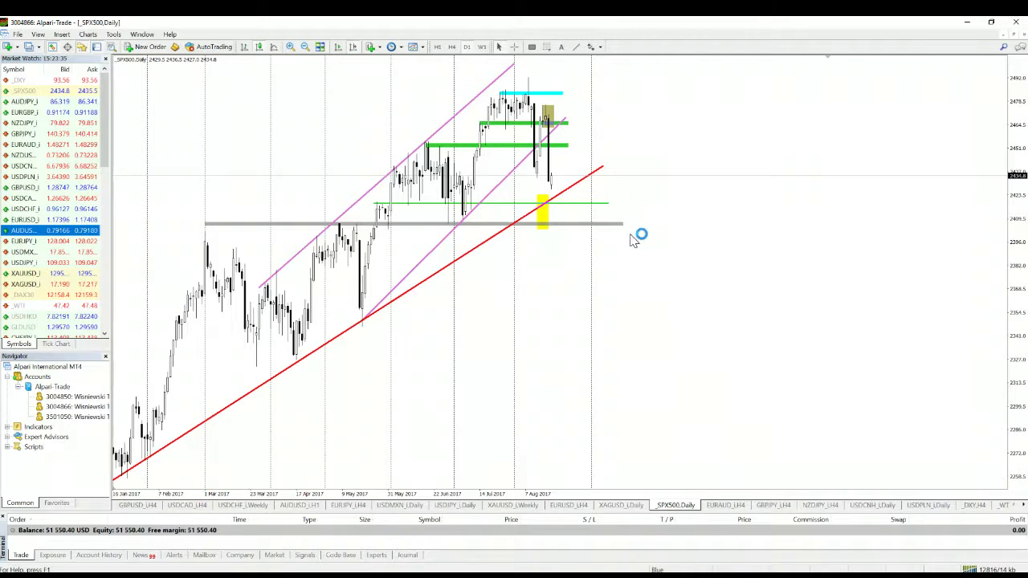
pyautogui.click(453, 47)
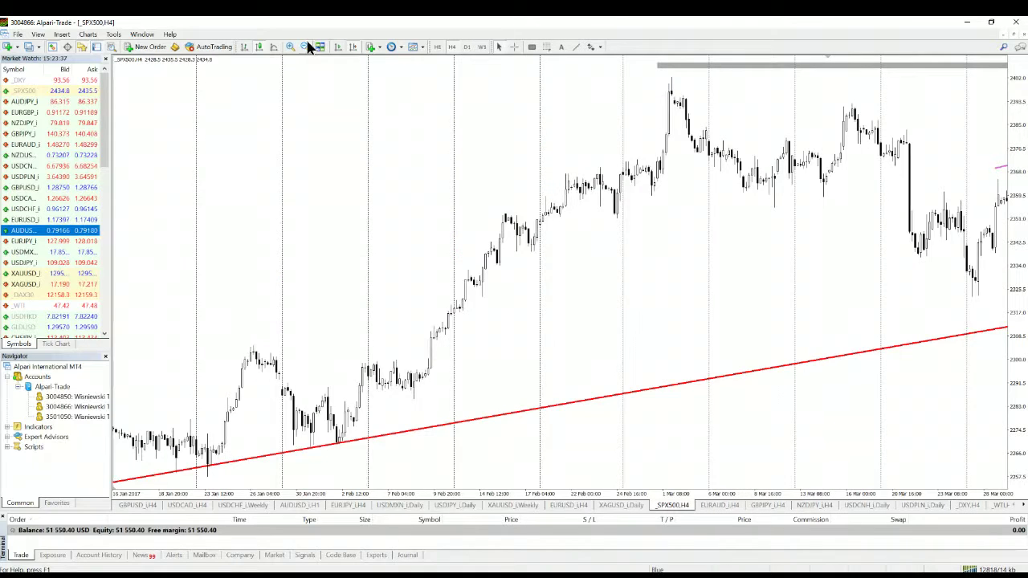
pyautogui.click(338, 47)
pyautogui.click(352, 46)
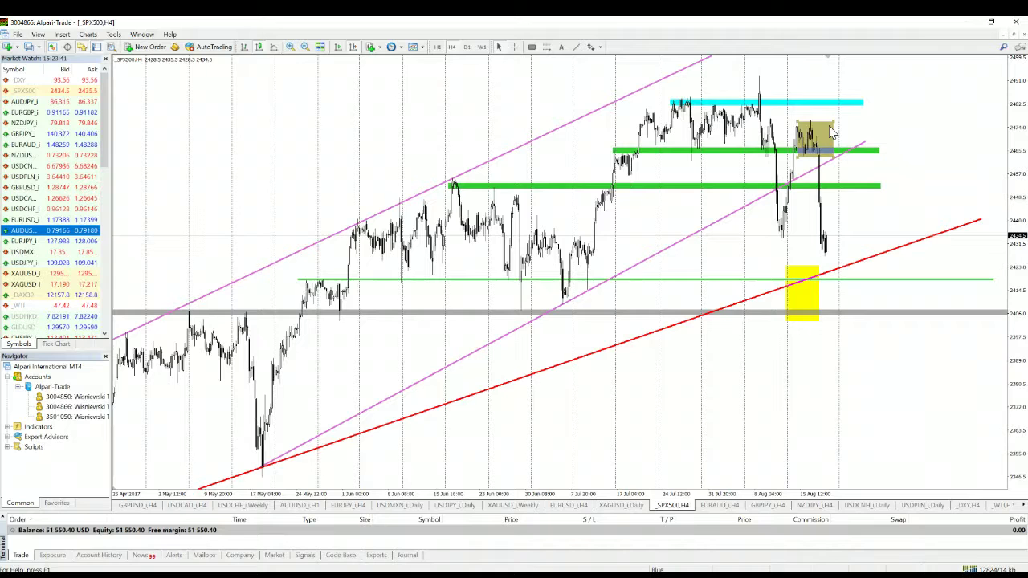
# - Delete the olive rectangle and move the yellow zone right past the latest bars
pyautogui.press('Delete')
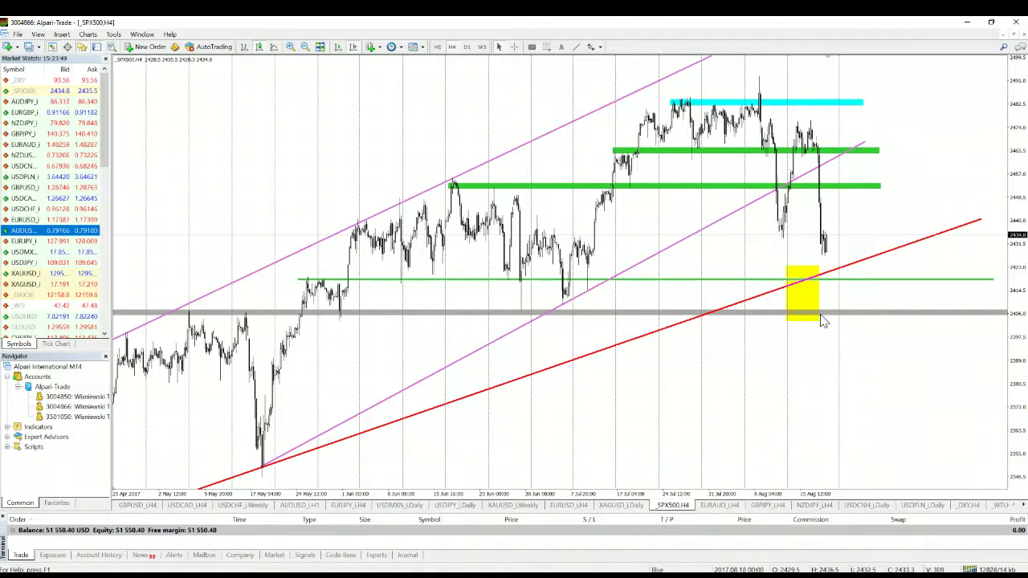
pyautogui.moveTo(810, 298); pyautogui.dragTo(848, 282)
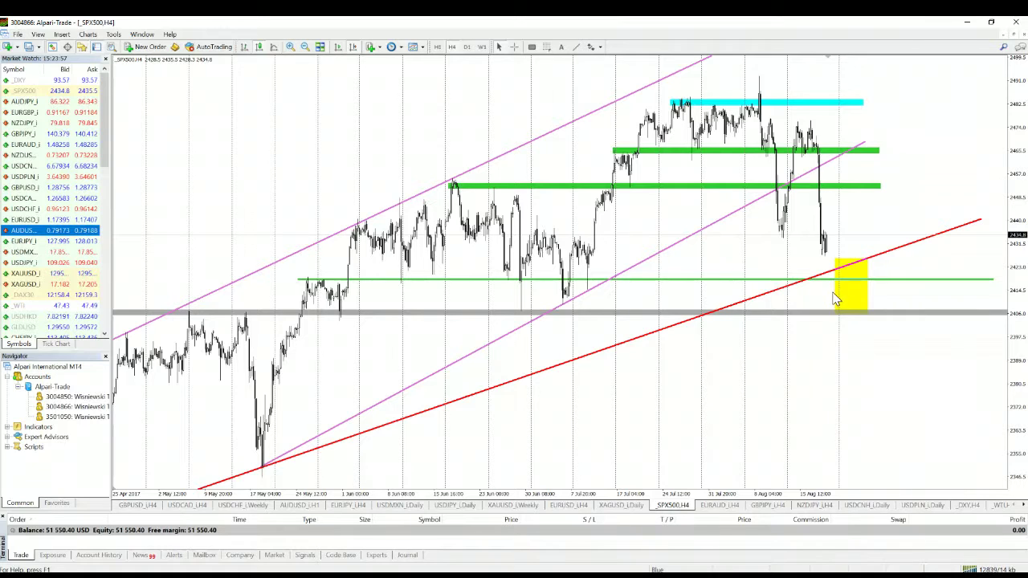
pyautogui.click(836, 233)
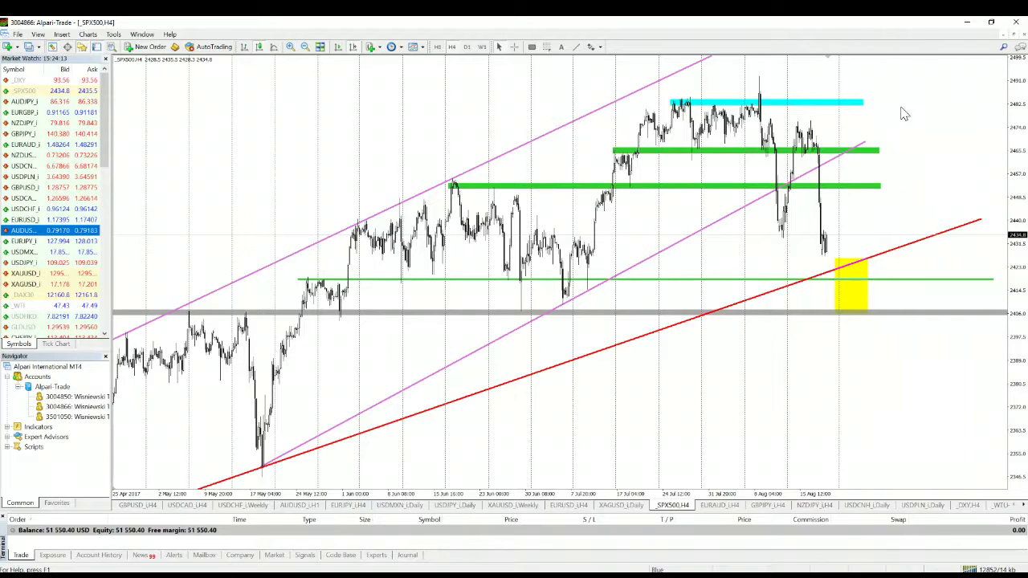
# - Open the EURAUD H4 chart and zoom in twice
pyautogui.click(731, 506)
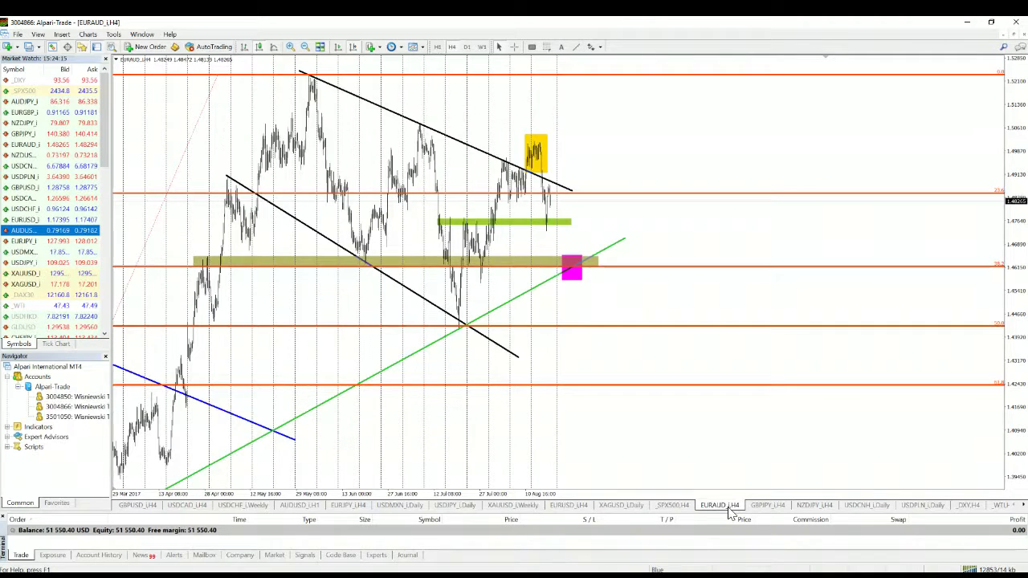
pyautogui.scroll(5, 635, 416)
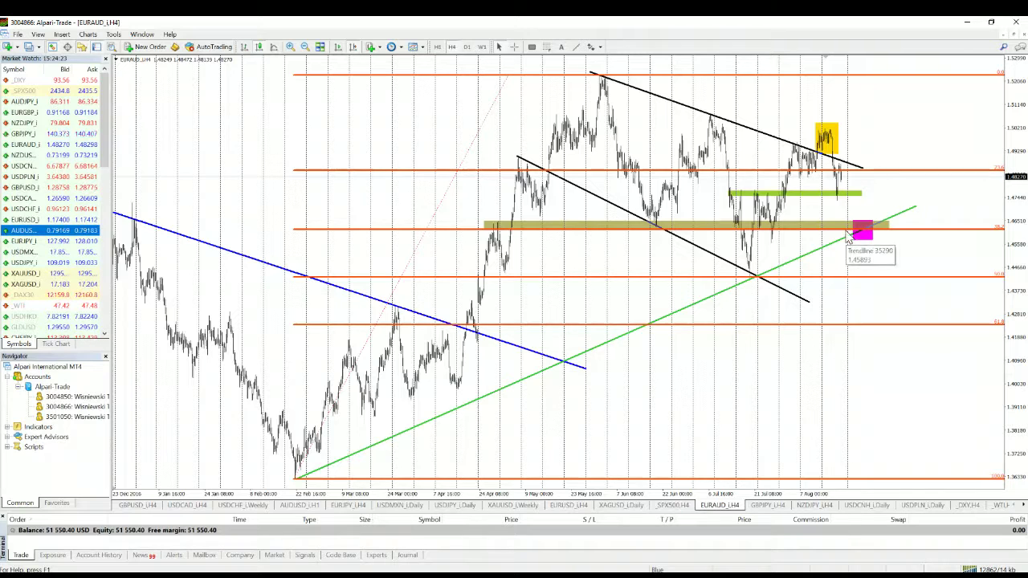
pyautogui.click(290, 47)
pyautogui.click(352, 46)
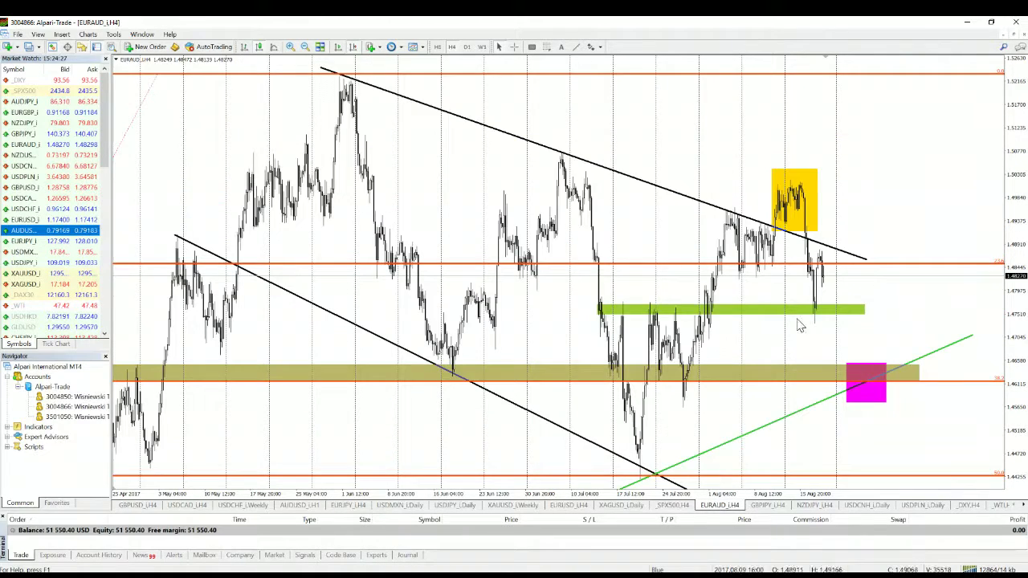
# - Lengthen the green and olive zones further to the right
pyautogui.click(845, 262)
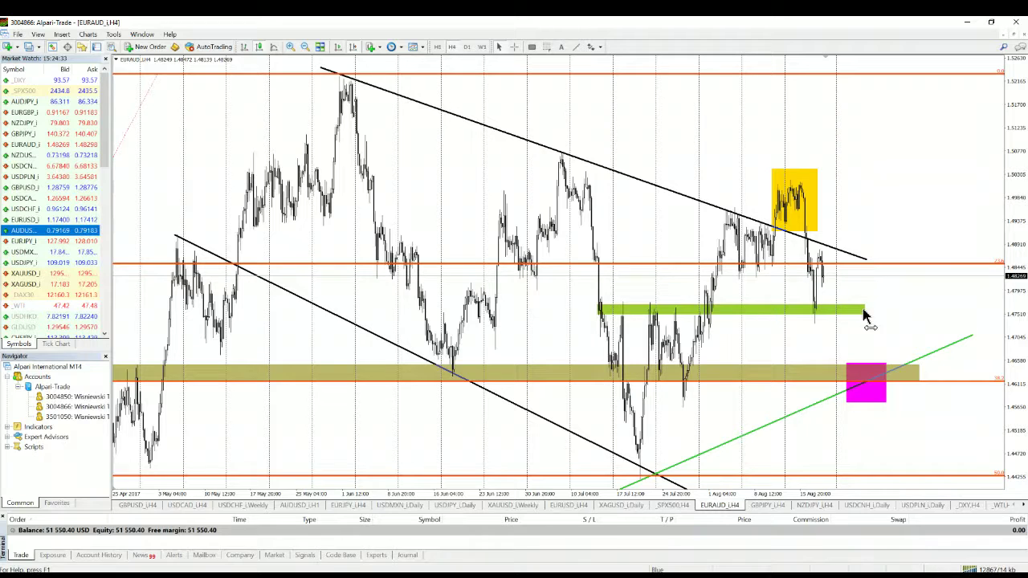
pyautogui.moveTo(866, 309); pyautogui.dragTo(972, 310)
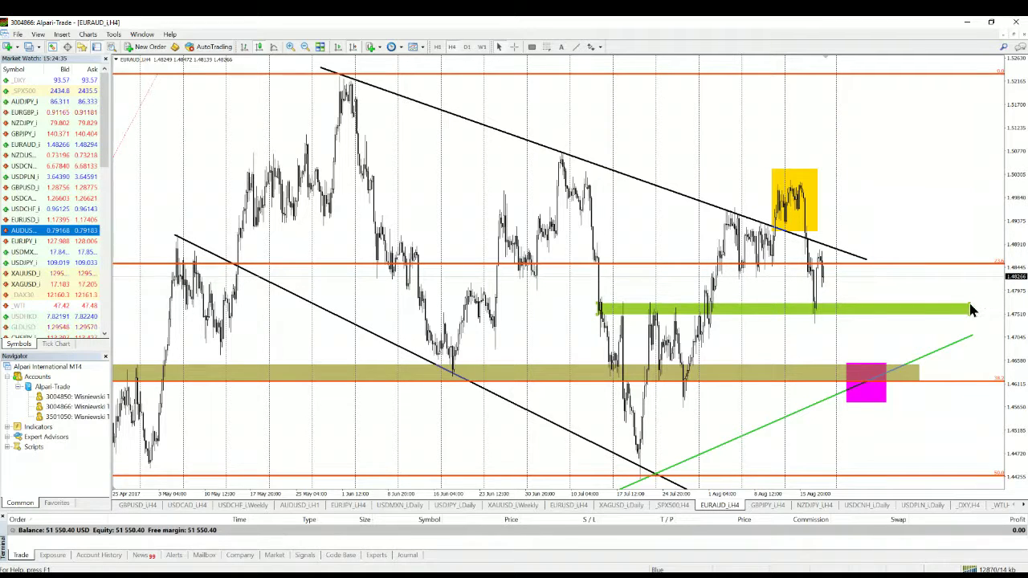
pyautogui.moveTo(921, 371); pyautogui.dragTo(992, 369)
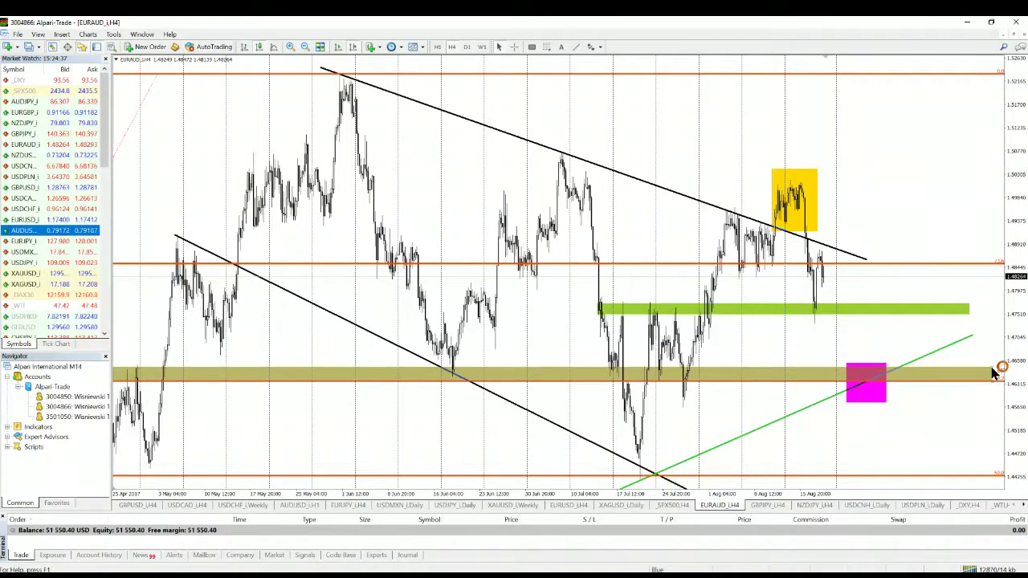
# - Open GBPJPY H4, zoom in and pan back, then switch to the D1 timeframe
pyautogui.click(770, 505)
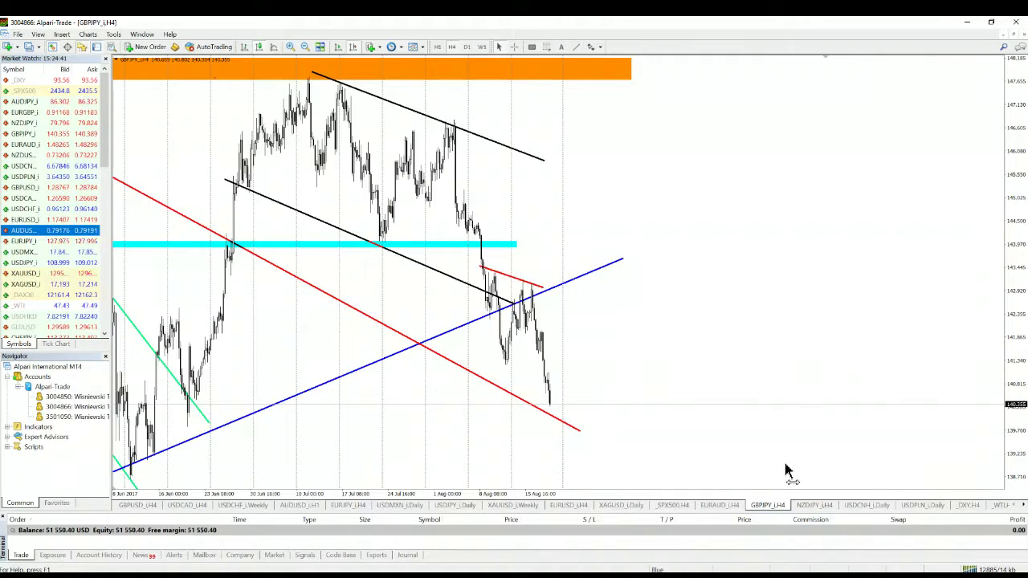
pyautogui.press('+')
pyautogui.press('+')
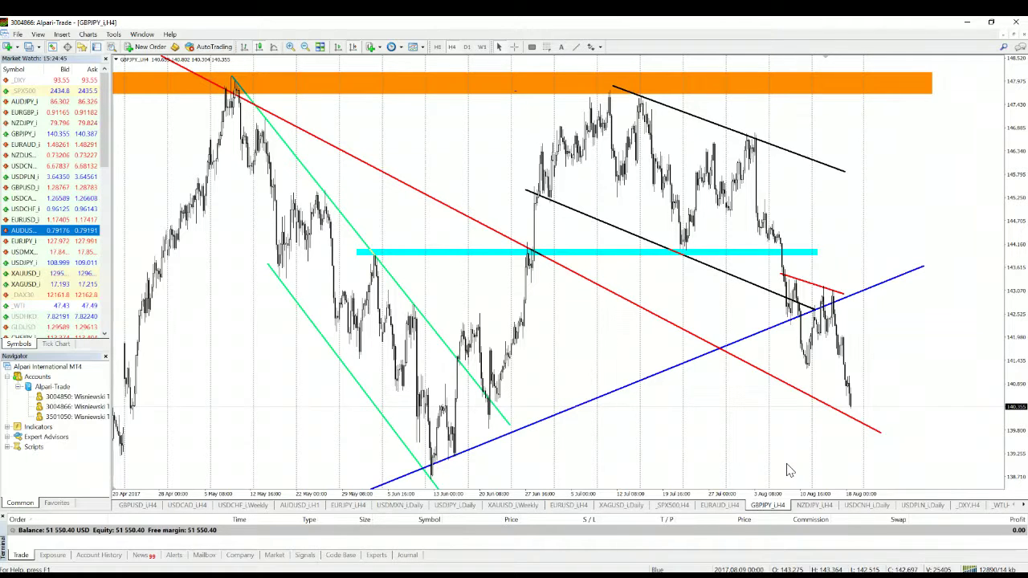
pyautogui.moveTo(785, 449); pyautogui.dragTo(870, 437)
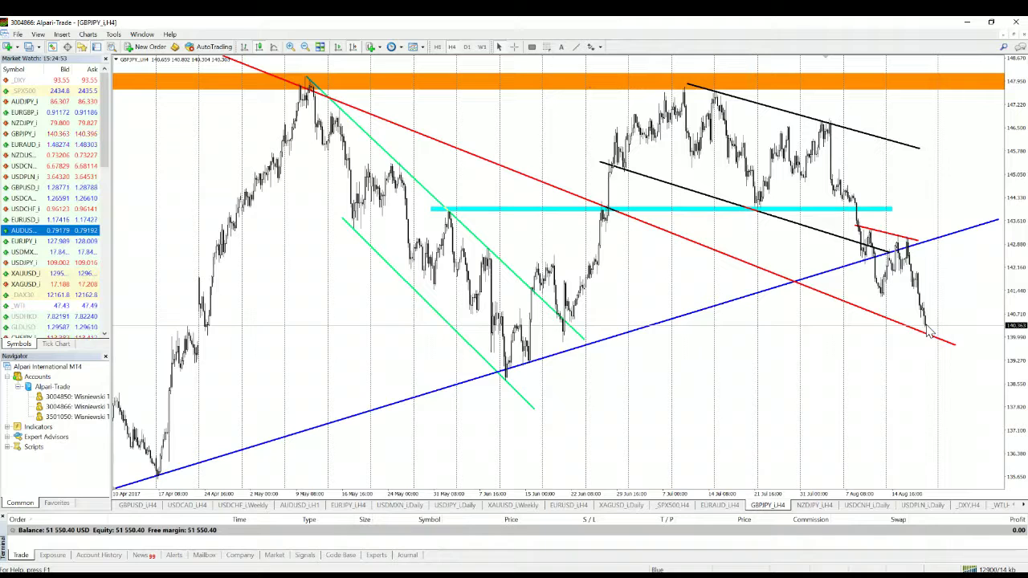
pyautogui.moveTo(929, 334)
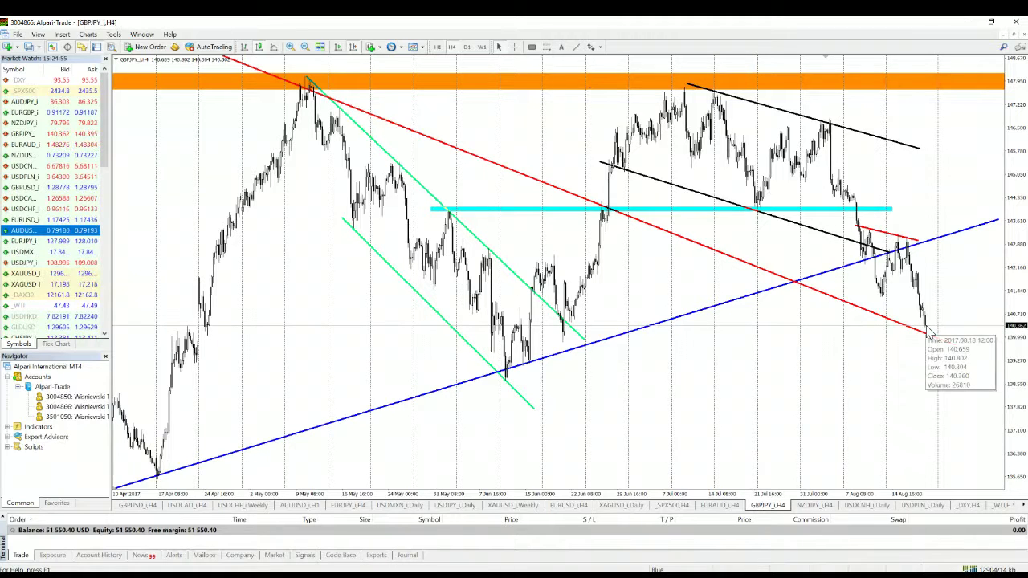
pyautogui.click(471, 48)
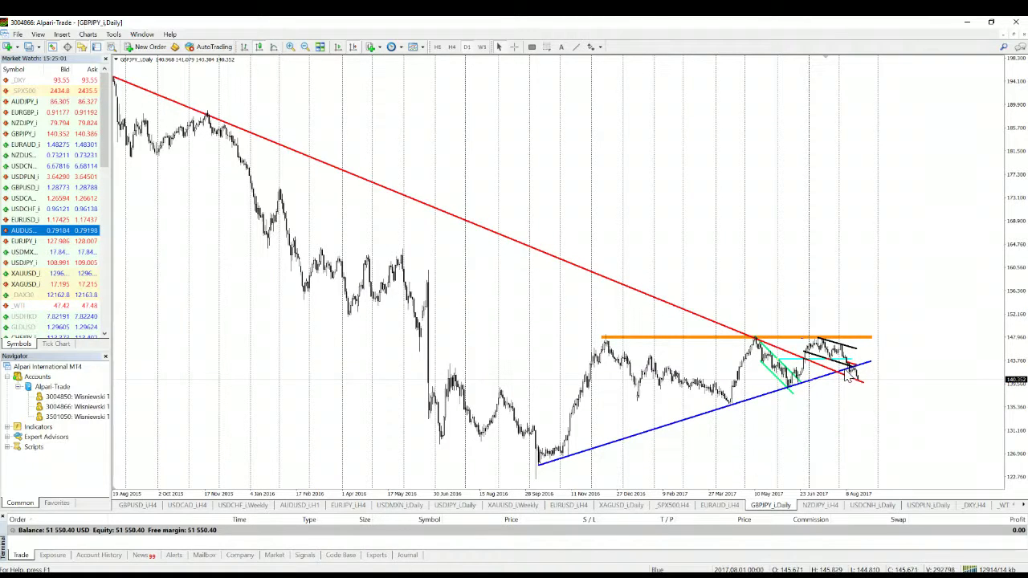
# - Draw a thin yellow rectangle near 137 below GBPJPY's price, shortened from its left end
pyautogui.click(866, 372)
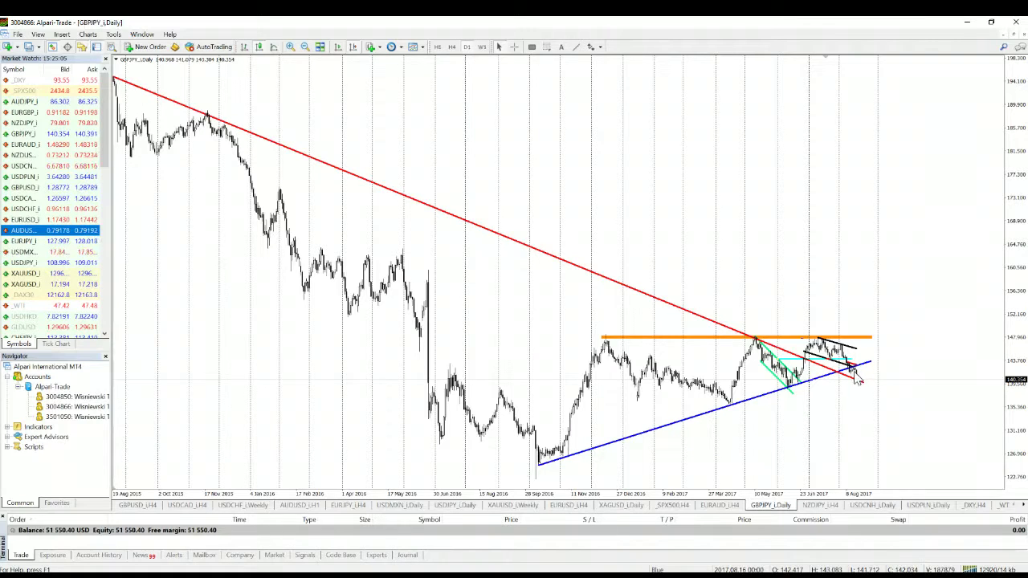
pyautogui.click(874, 415)
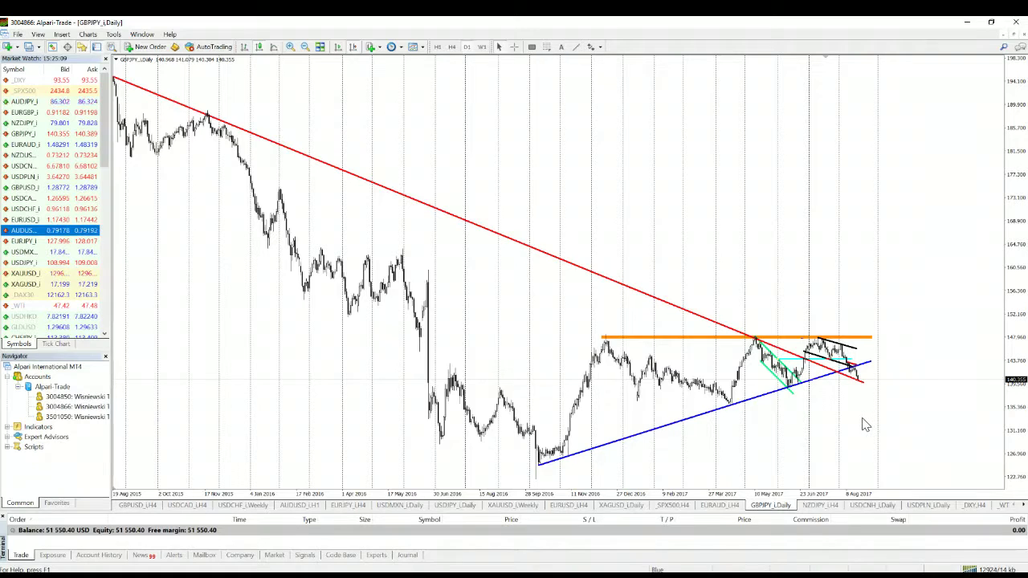
pyautogui.click(533, 47)
pyautogui.moveTo(498, 393)
pyautogui.mouseDown()
pyautogui.moveTo(714, 420)
pyautogui.moveTo(914, 404)
pyautogui.mouseUp()
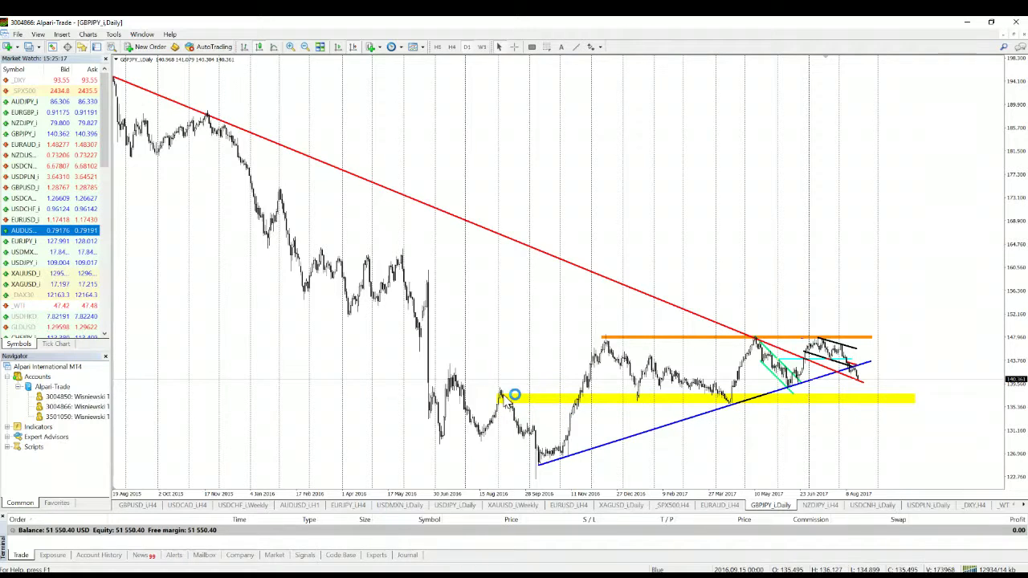
pyautogui.moveTo(500, 399); pyautogui.dragTo(633, 404)
pyautogui.moveTo(633, 403); pyautogui.dragTo(643, 399)
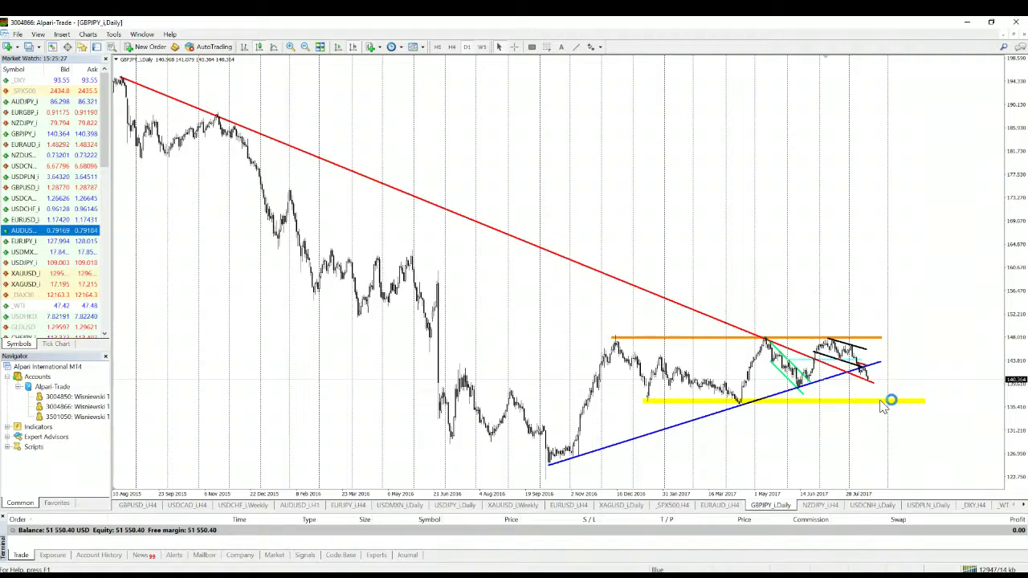
pyautogui.click(514, 46)
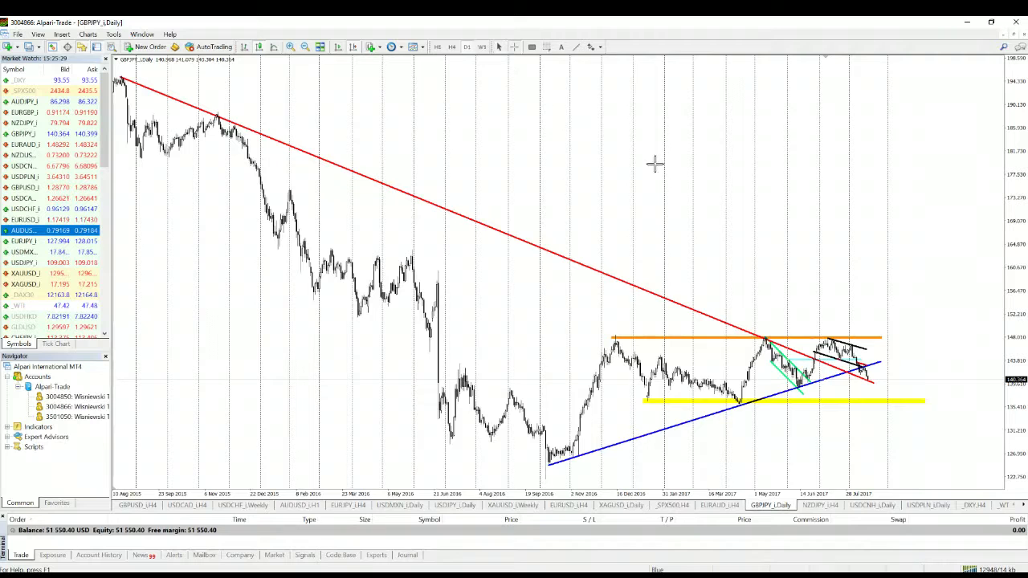
pyautogui.moveTo(873, 382); pyautogui.dragTo(882, 405)
pyautogui.click(514, 46)
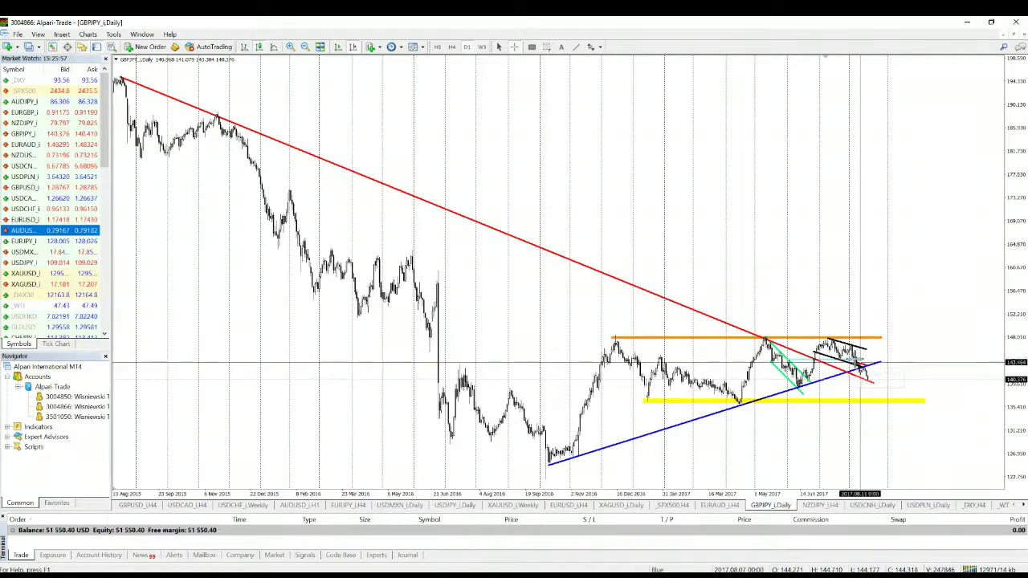
pyautogui.moveTo(830, 345)
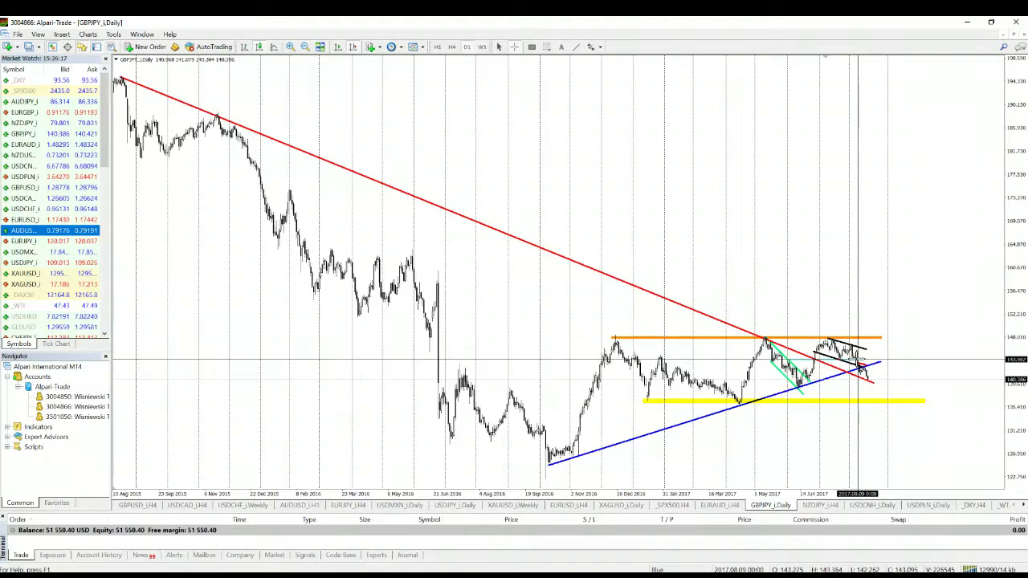
pyautogui.moveTo(857, 365)
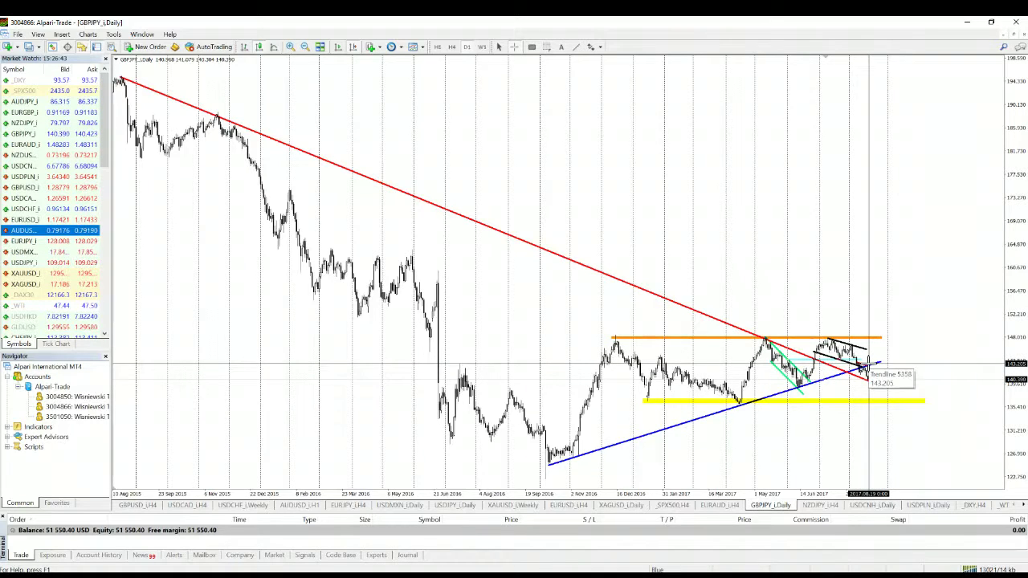
# - Draw a rising blue trendline from NZDJPY's mid-2016 daily low, then open USDCNH daily
pyautogui.click(820, 506)
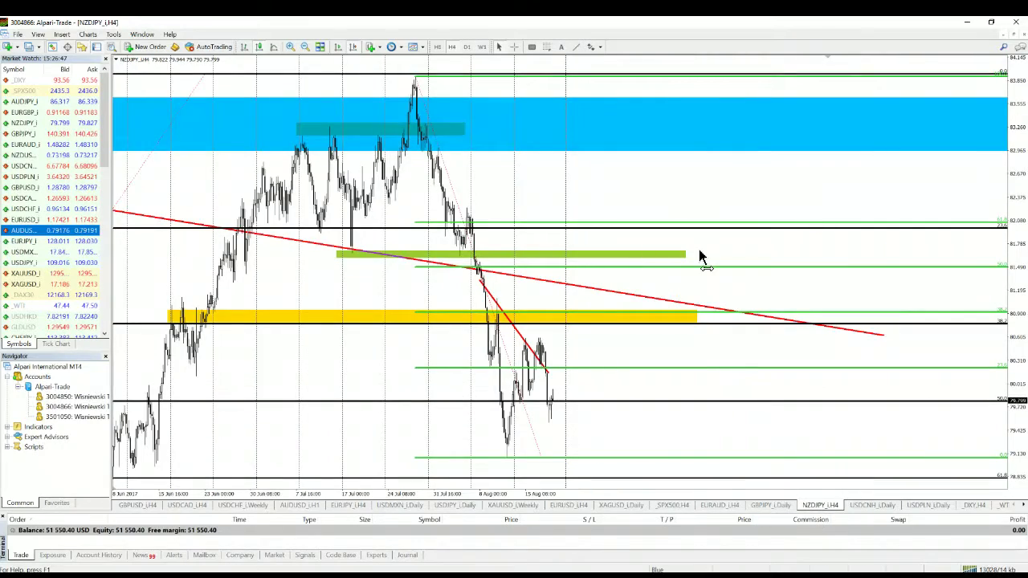
pyautogui.click(467, 47)
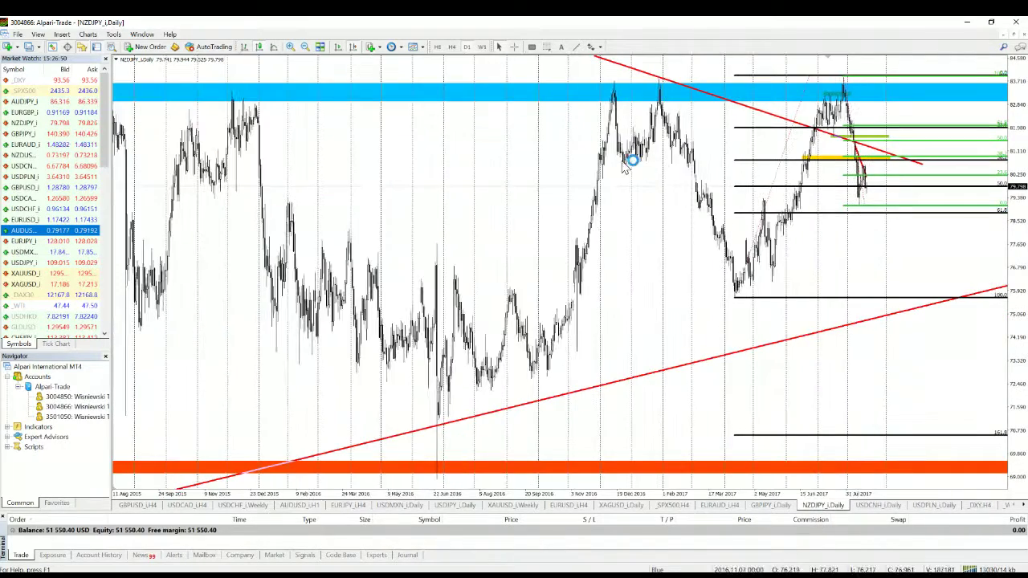
pyautogui.click(482, 47)
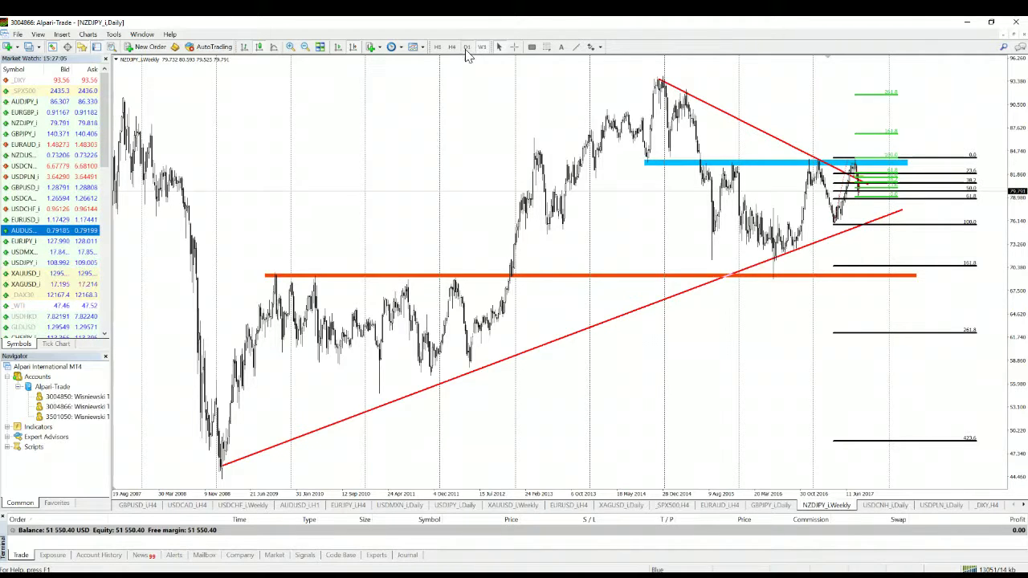
pyautogui.click(466, 47)
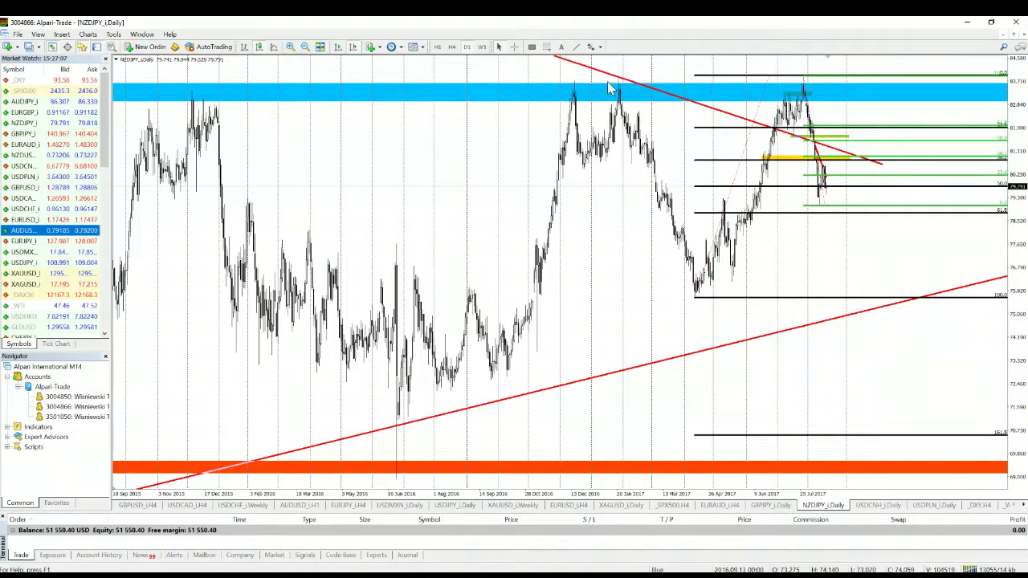
pyautogui.moveTo(396, 481); pyautogui.dragTo(913, 170)
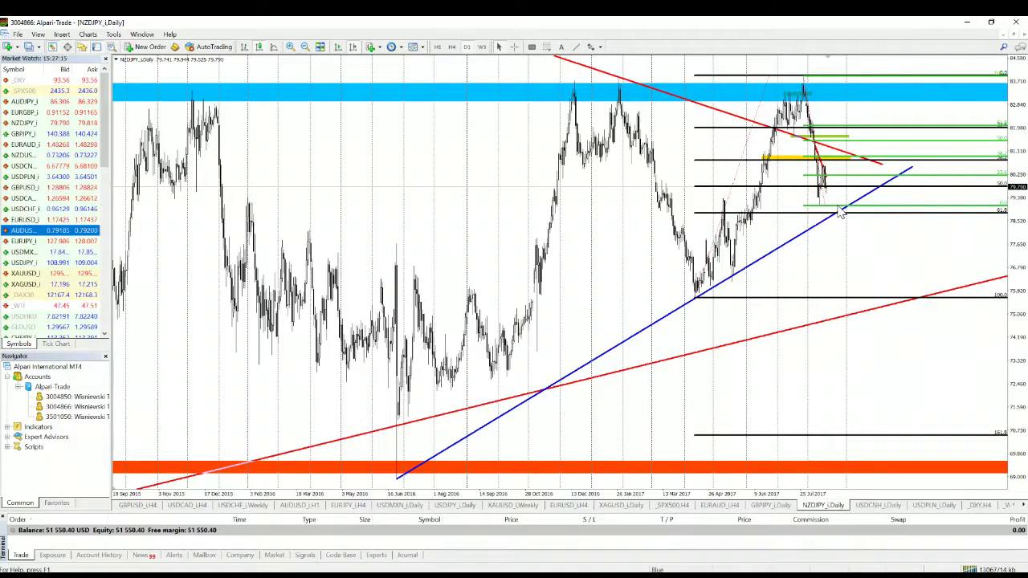
pyautogui.click(884, 505)
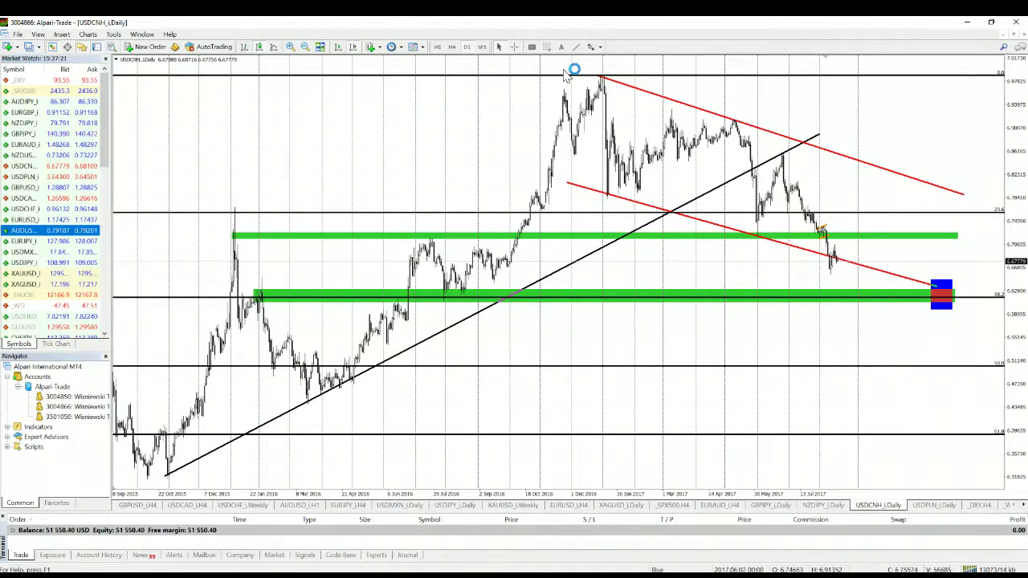
# - View USDCNH on H4, then open GBPUSD H4 and pan to earlier April bars
pyautogui.click(453, 47)
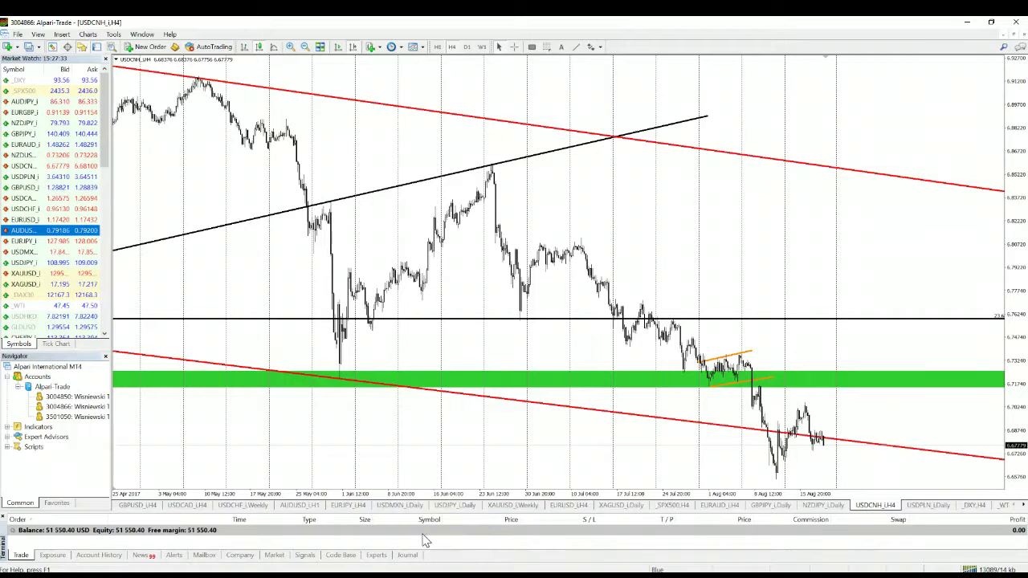
pyautogui.click(146, 505)
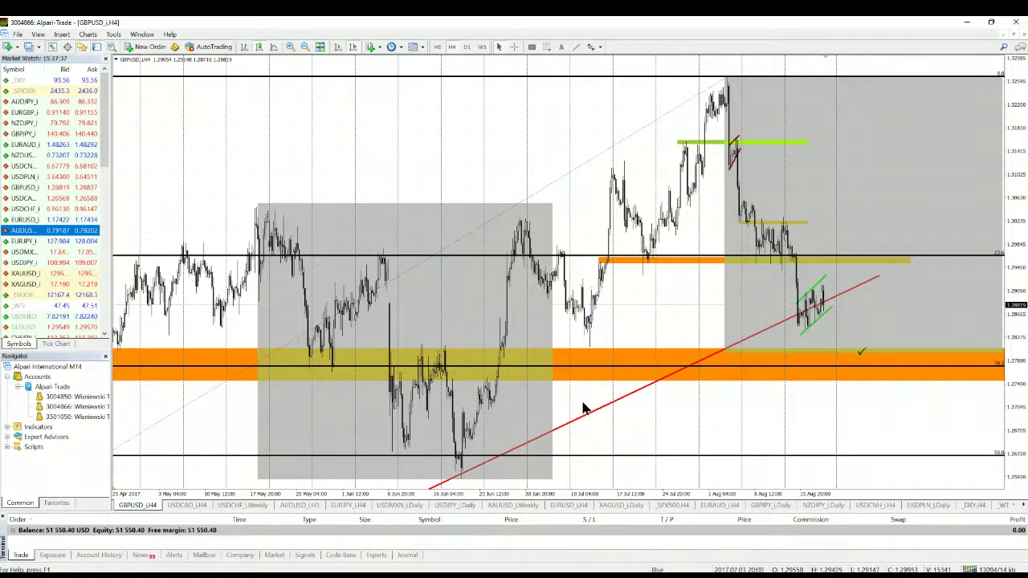
pyautogui.moveTo(592, 408); pyautogui.dragTo(625, 404)
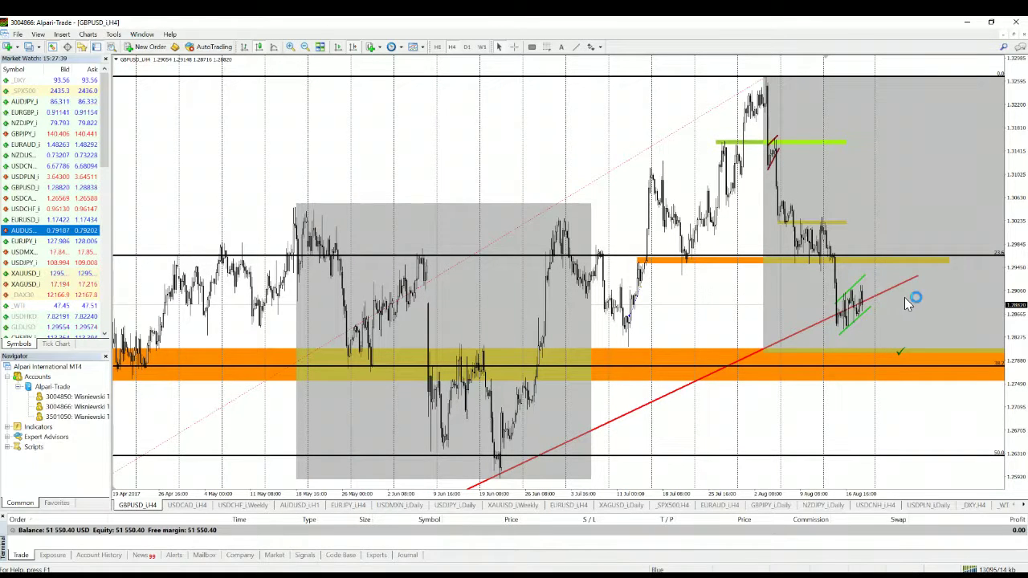
# - Scroll along the chart tabs and open the USDPLN daily chart
pyautogui.click(1024, 507)
pyautogui.click(1024, 507)
pyautogui.click(1024, 507)
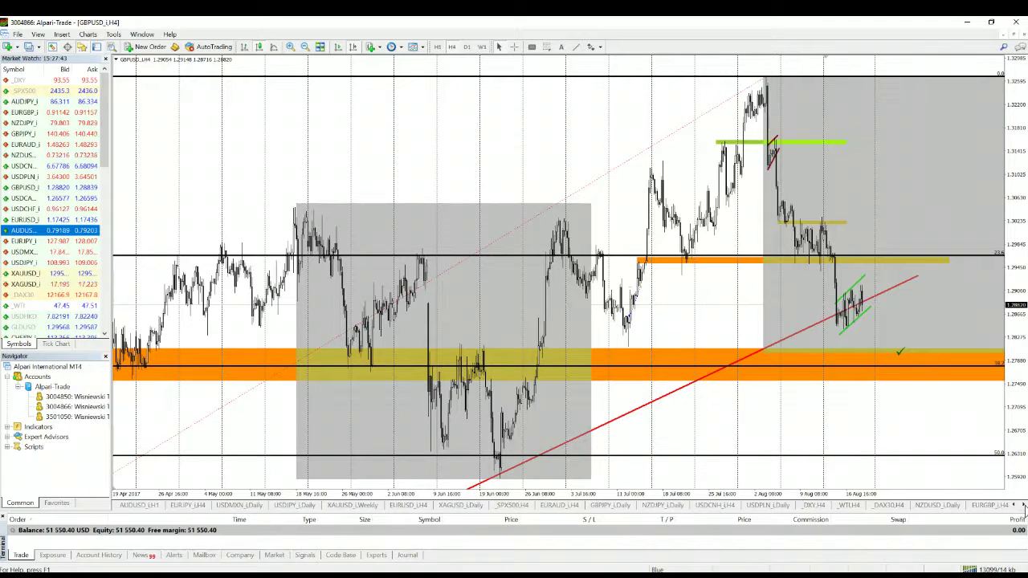
pyautogui.click(779, 508)
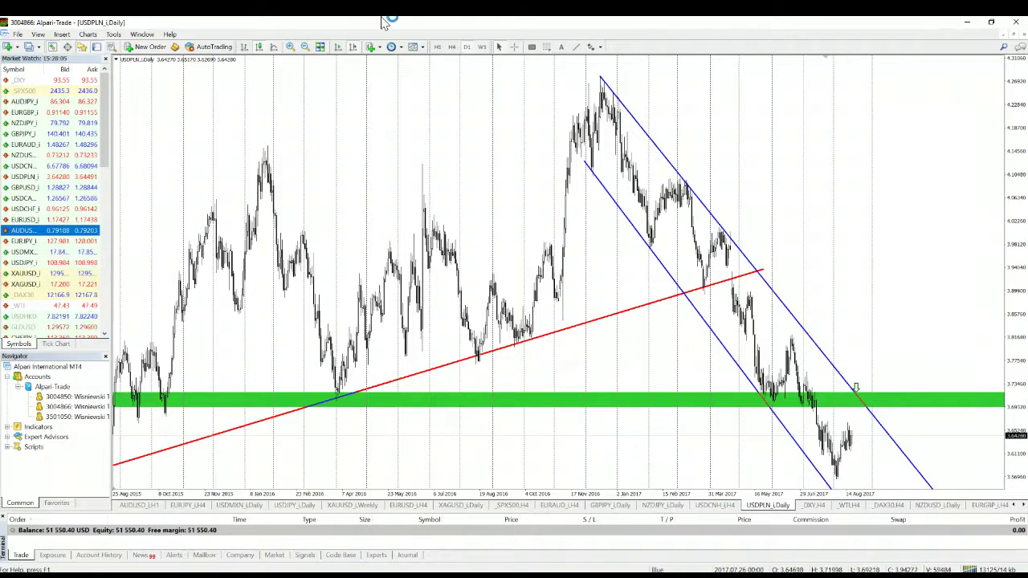
# - View USDPLN on H1, jumped to the latest bars with the right-side chart shift kept
pyautogui.click(438, 47)
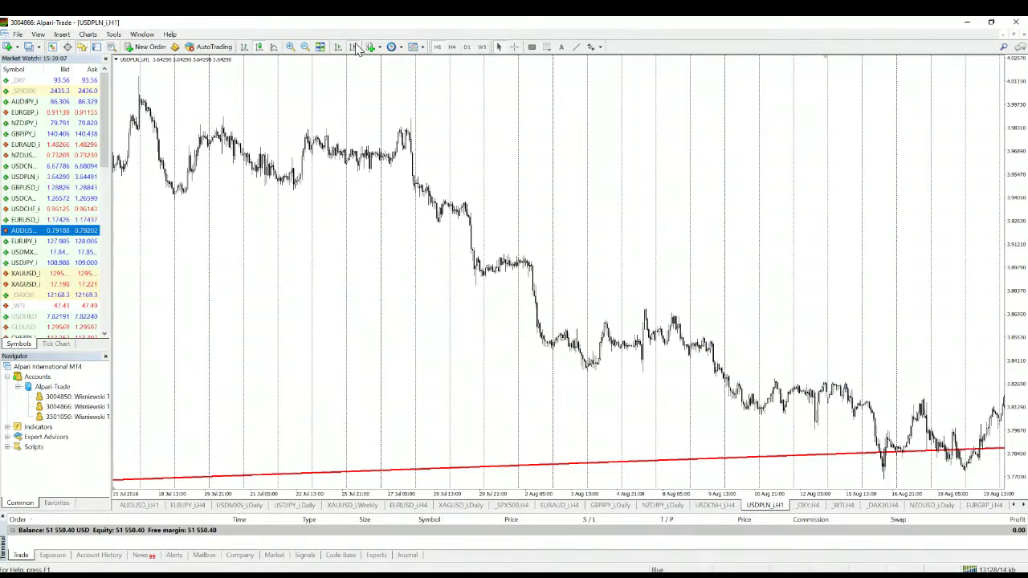
pyautogui.click(354, 47)
pyautogui.click(358, 47)
pyautogui.click(359, 47)
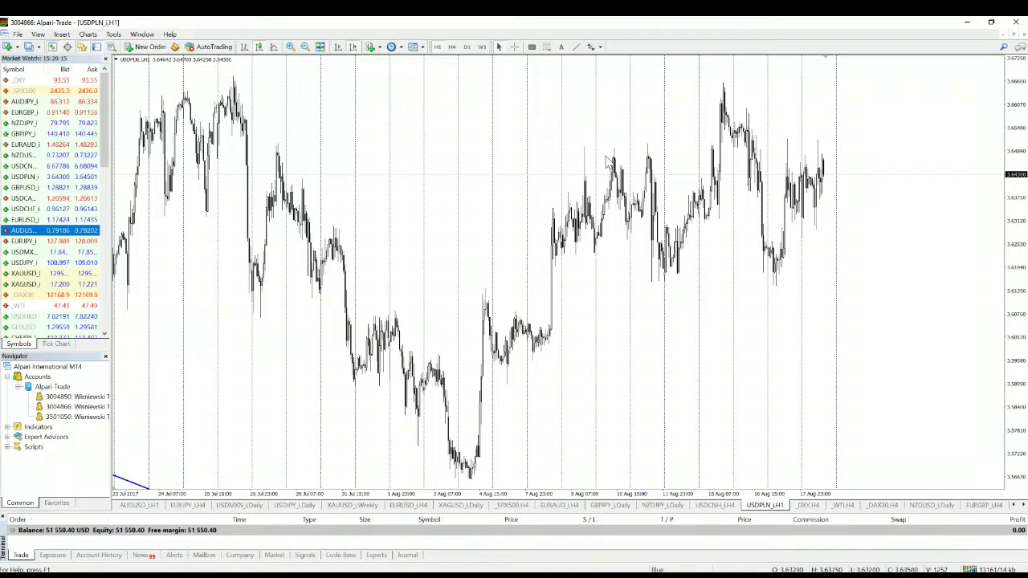
# - Extend the lower line of the green DXY H4 channel right, then open WTI H4
pyautogui.click(808, 505)
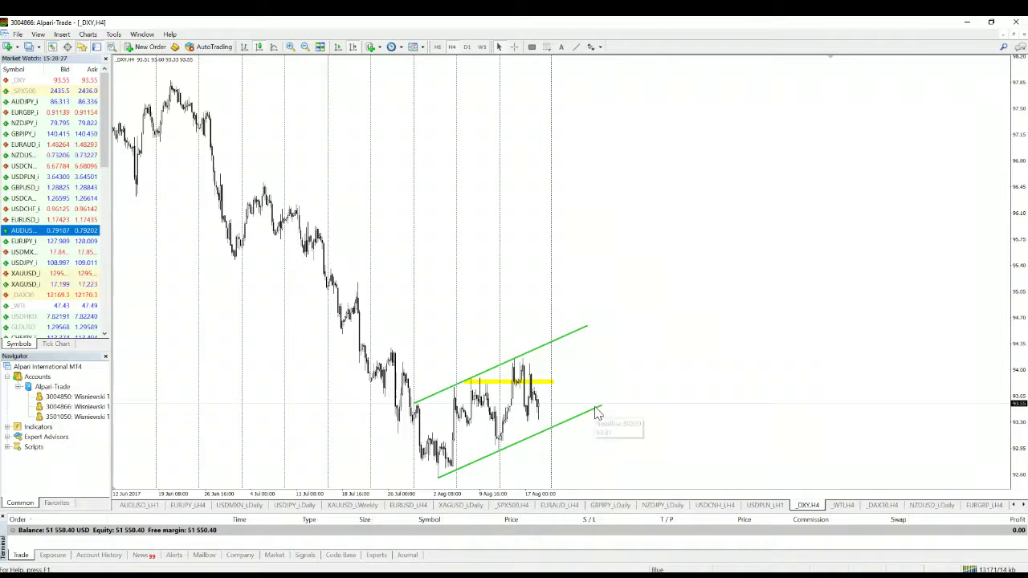
pyautogui.moveTo(598, 406)
pyautogui.mouseDown()
pyautogui.moveTo(684, 404)
pyautogui.moveTo(608, 397)
pyautogui.mouseUp()
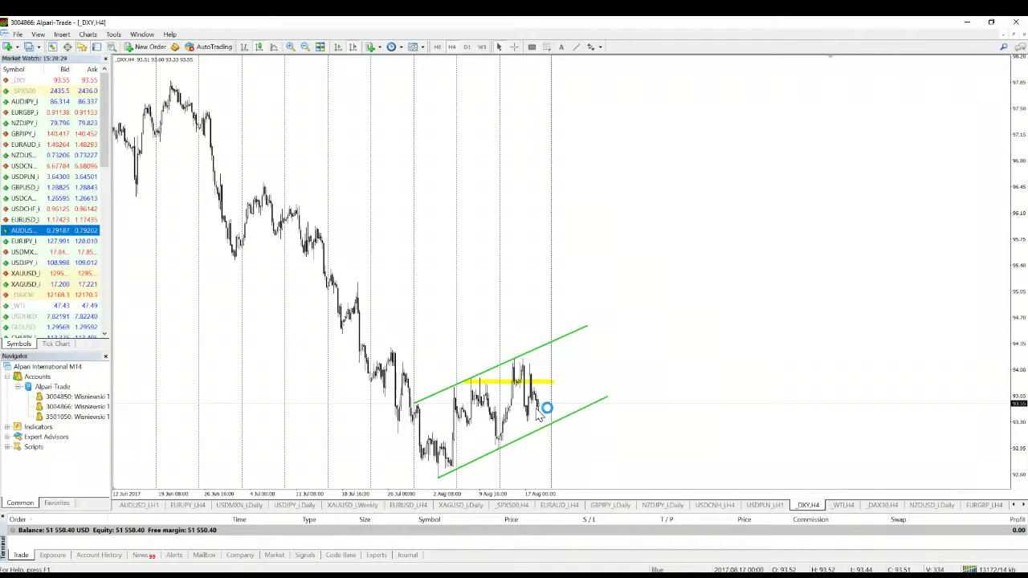
pyautogui.click(843, 506)
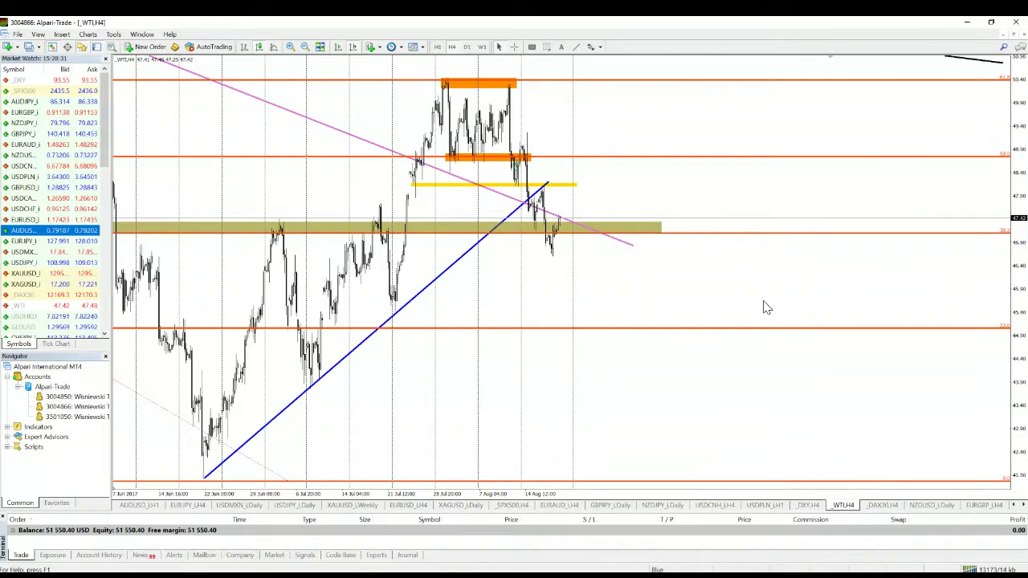
# - Lengthen the blue uptrend line up and to the right, checking levels with the crosshair
pyautogui.scroll(5, 765, 308)
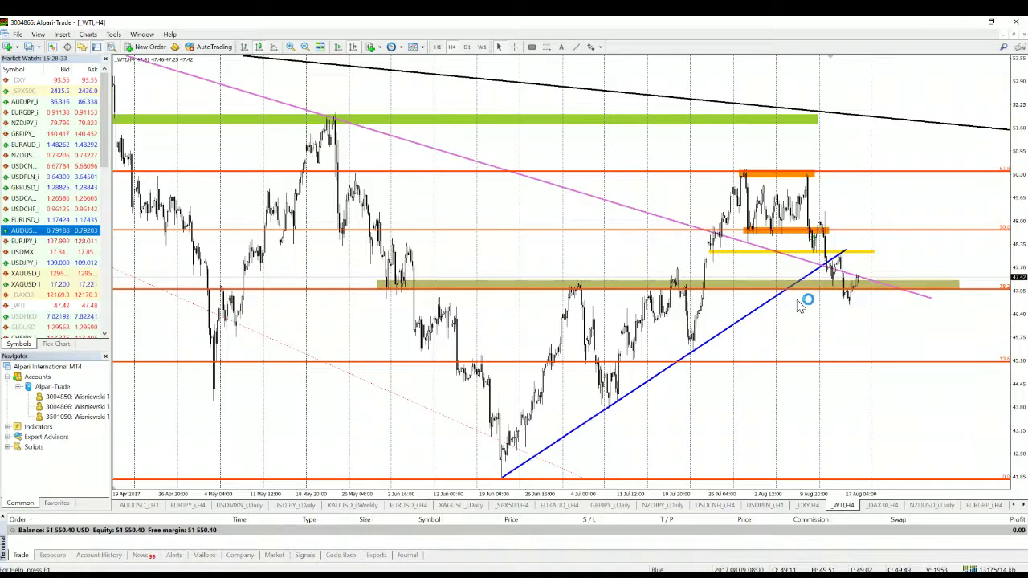
pyautogui.moveTo(846, 251); pyautogui.dragTo(886, 222)
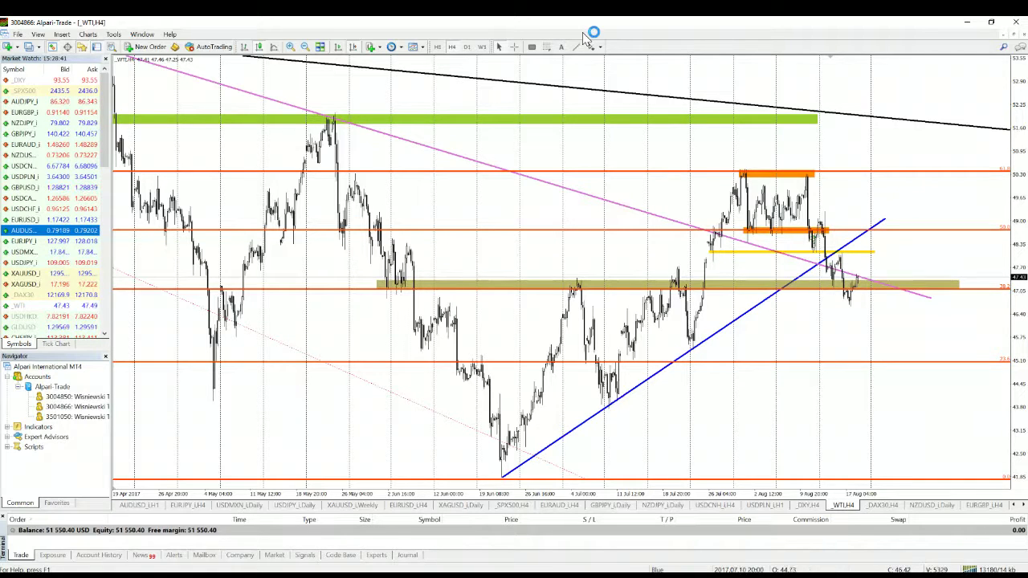
pyautogui.click(514, 47)
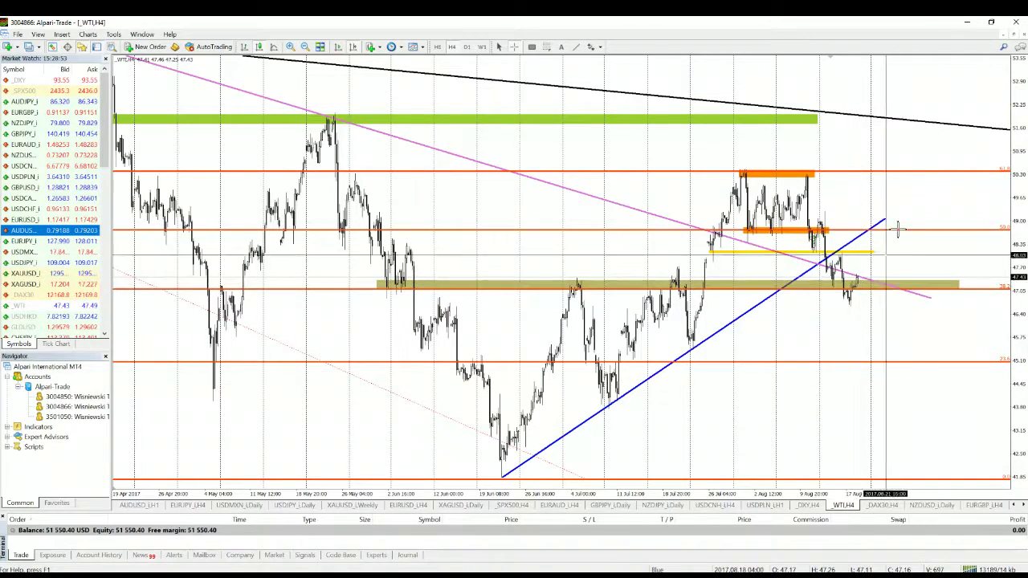
pyautogui.click(861, 284)
# - Stretch the yellow line and lower orange zone further right, checking prices with the crosshair
pyautogui.scroll(3, 891, 271)
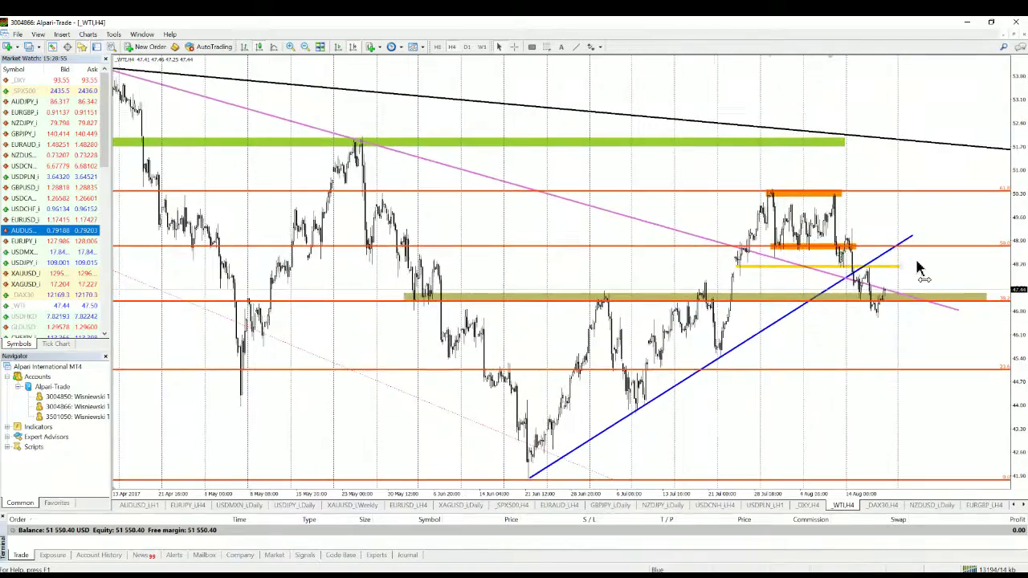
pyautogui.scroll(-3, 892, 271)
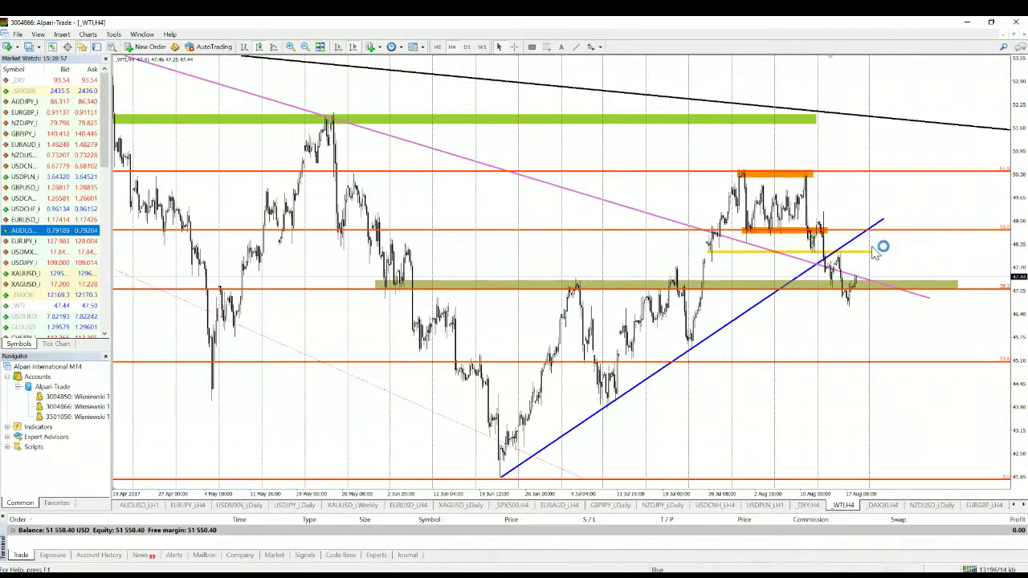
pyautogui.moveTo(874, 259); pyautogui.dragTo(964, 259)
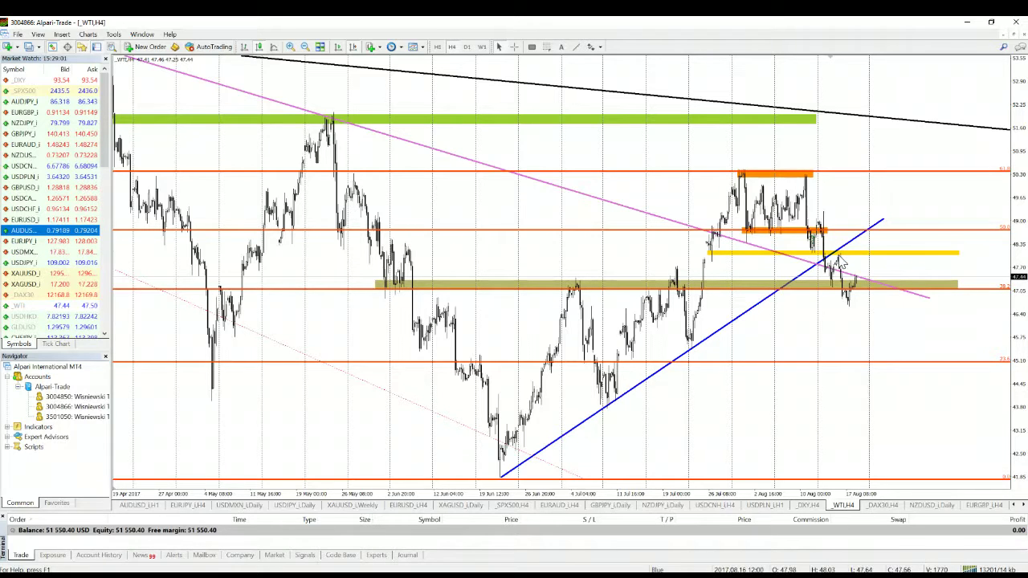
pyautogui.moveTo(832, 240); pyautogui.dragTo(964, 242)
pyautogui.click(514, 47)
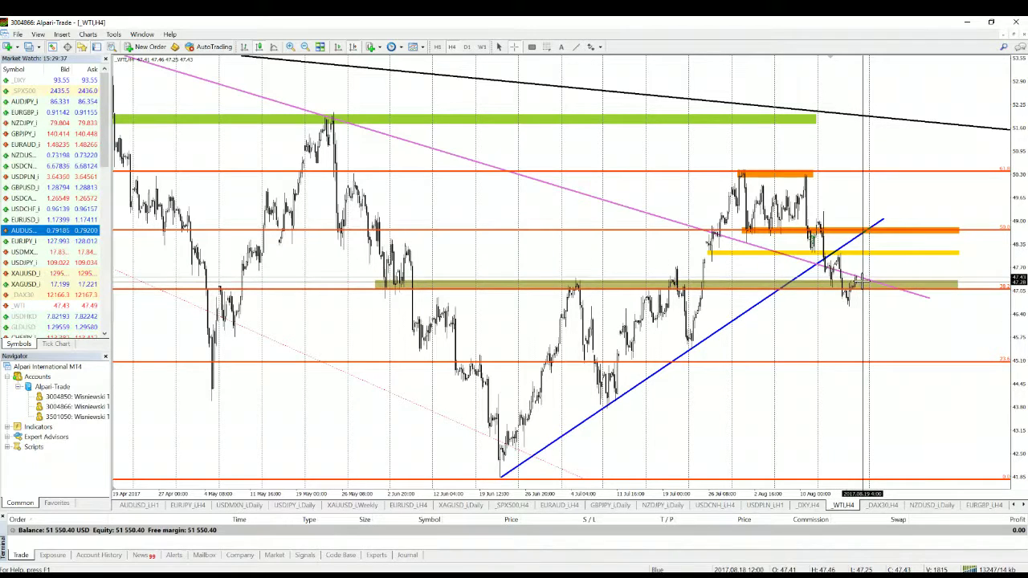
pyautogui.click(866, 296)
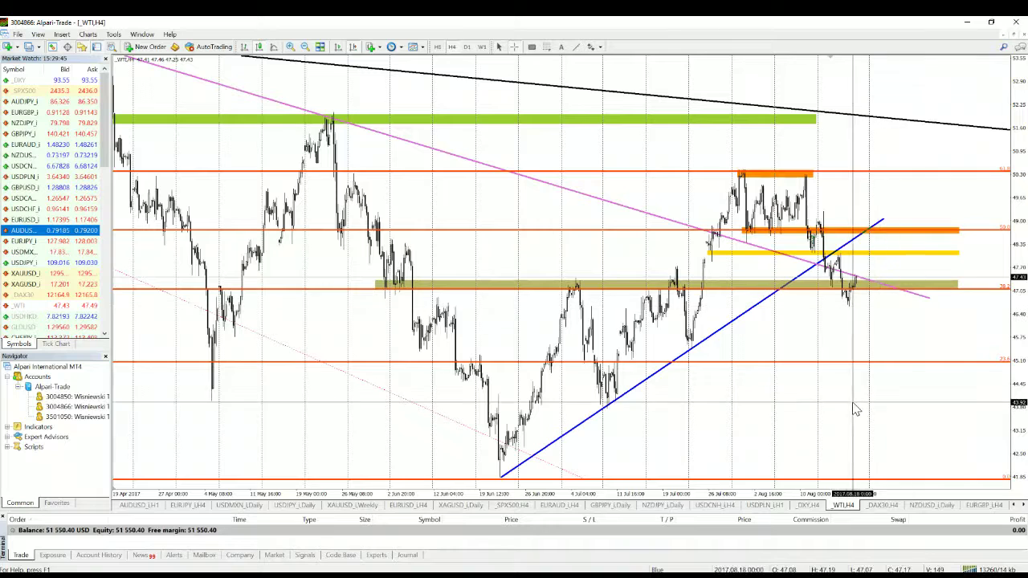